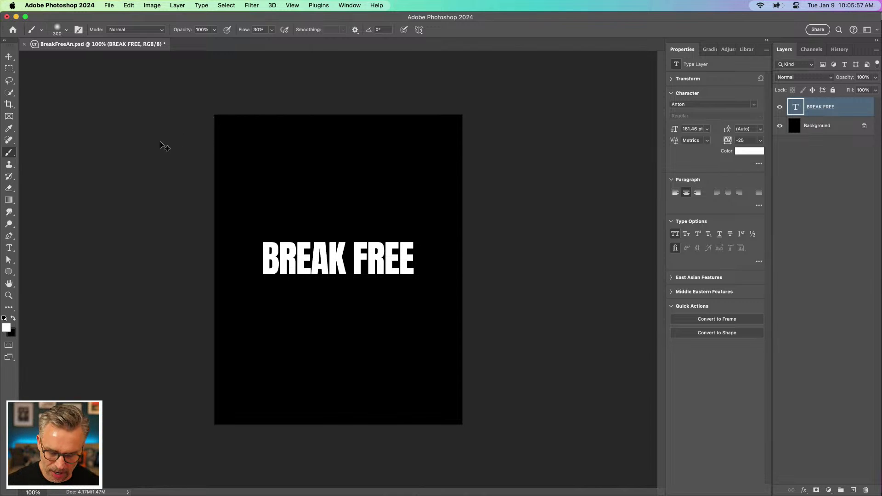
pyautogui.press('super+equal')
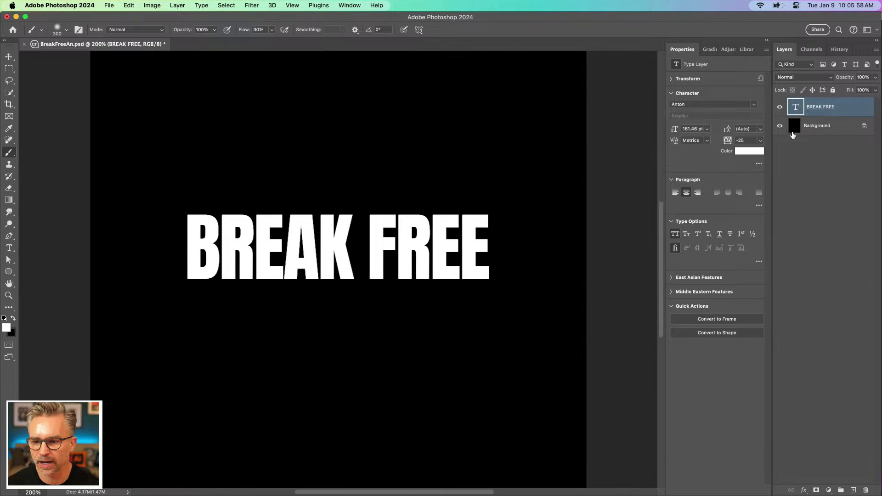
pyautogui.click(826, 130)
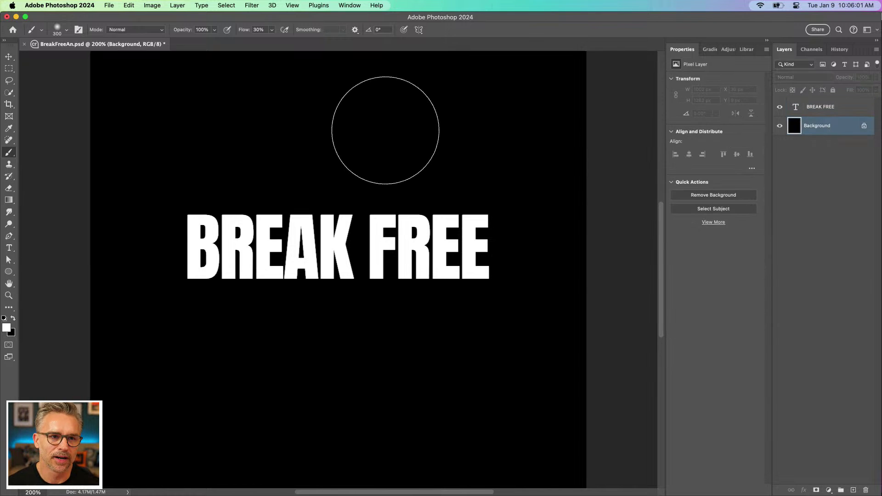
pyautogui.click(8, 68)
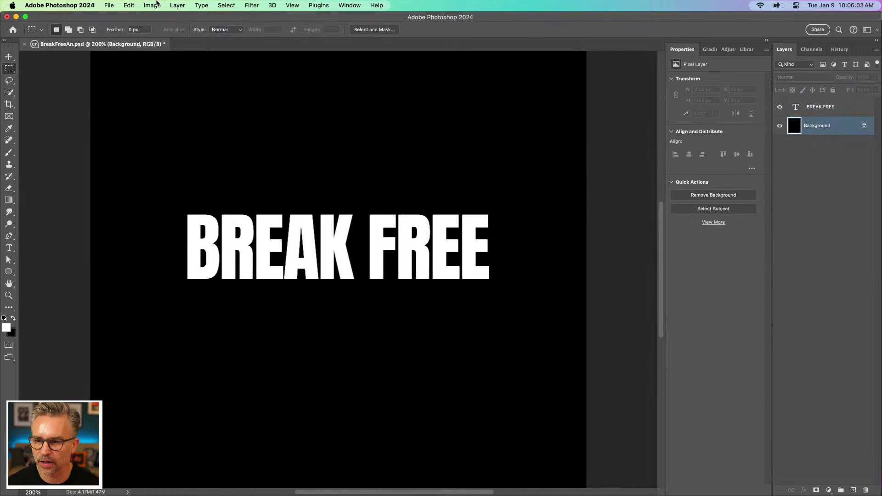
# Step: Switch to Notes, look through the list of short motivational phrases, and return to the Photoshop document
pyautogui.scroll(-3, 158, 2)
pyautogui.scroll(-5, 54, 158)
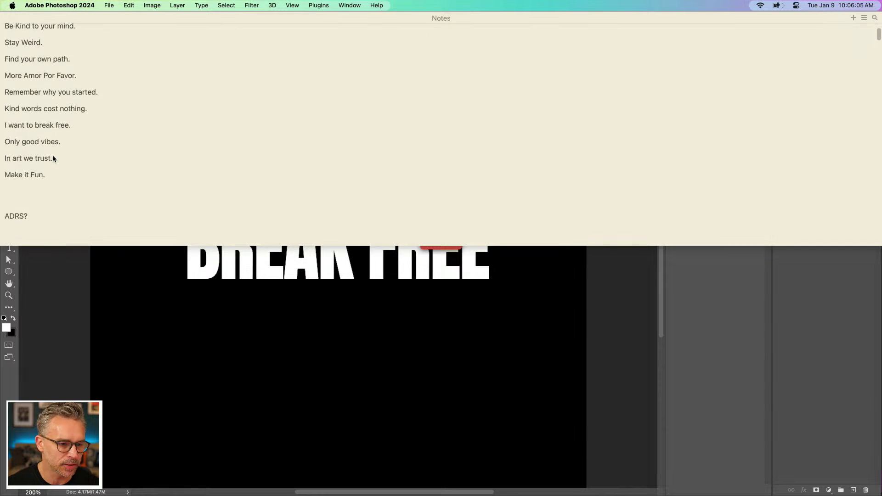
pyautogui.scroll(3, 53, 159)
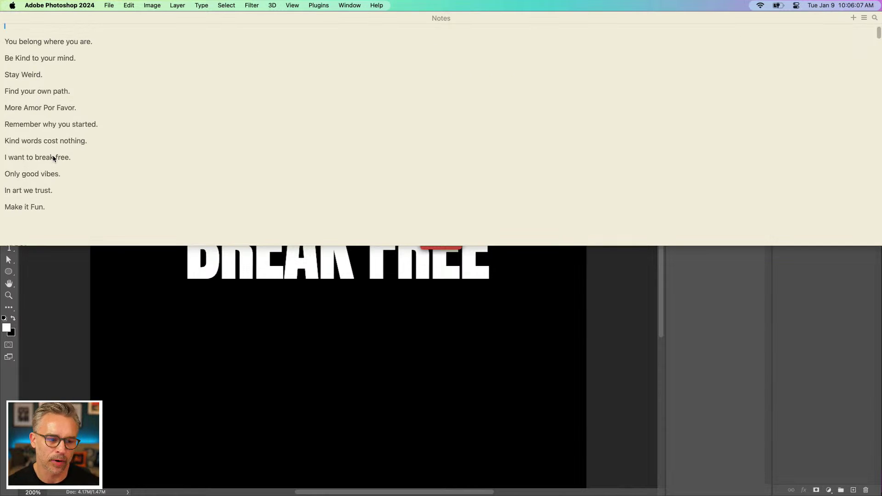
pyautogui.moveTo(48, 74); pyautogui.dragTo(0, 70)
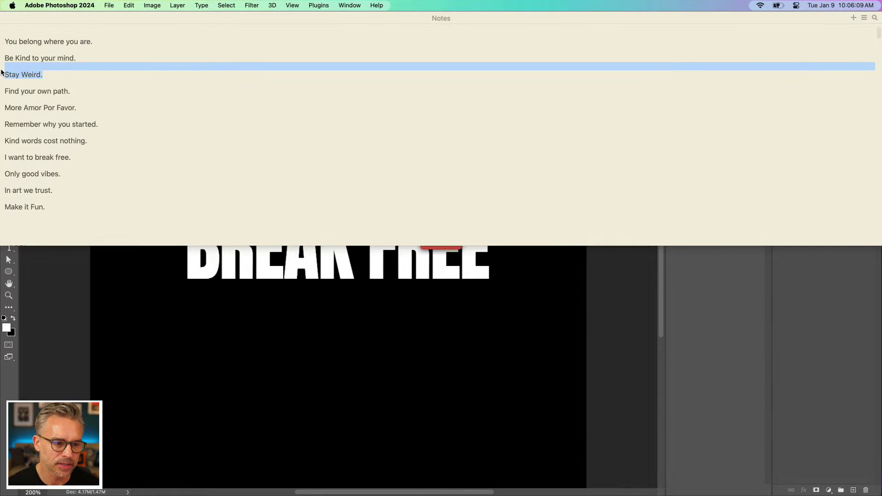
pyautogui.click(46, 51)
pyautogui.moveTo(77, 57); pyautogui.dragTo(2, 56)
pyautogui.click(96, 56)
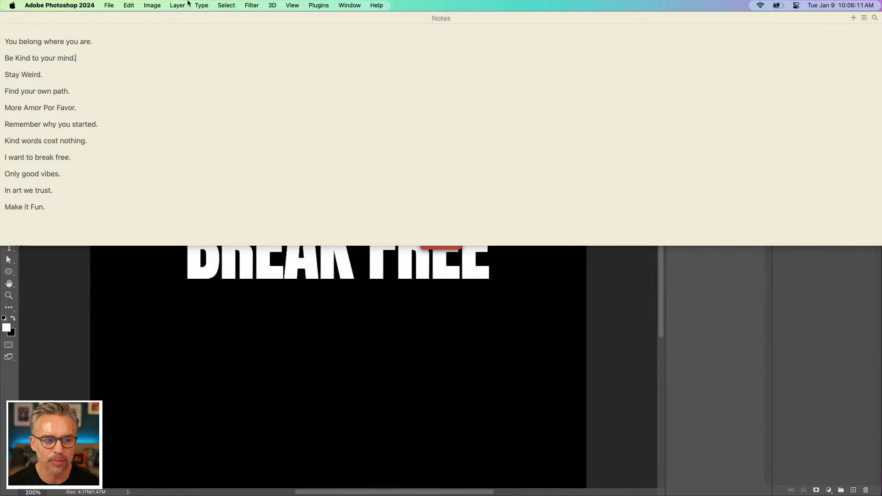
pyautogui.scroll(3, 189, 2)
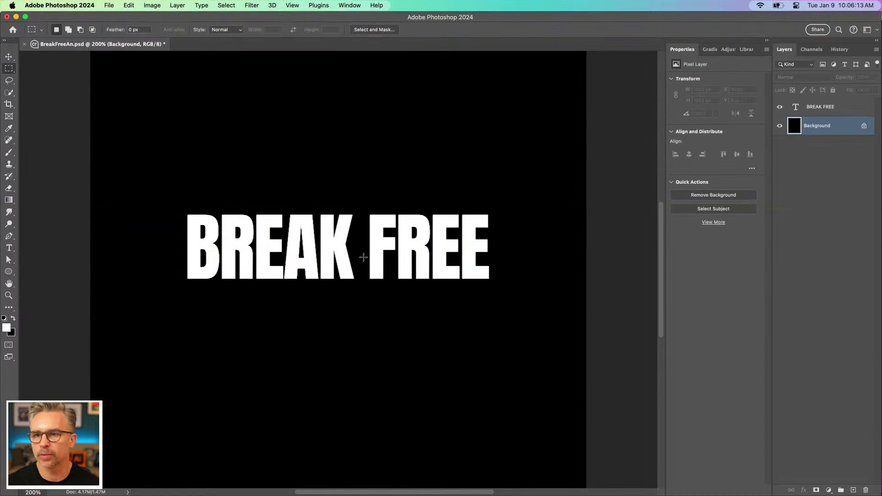
# Step: Duplicate the BREAK FREE text layer and hide the original beneath the copy
pyautogui.press('super+equal')
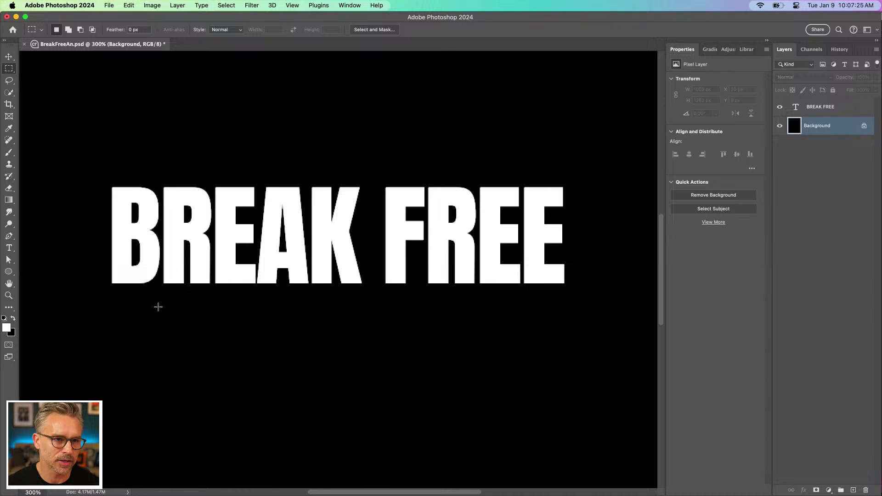
pyautogui.click(9, 56)
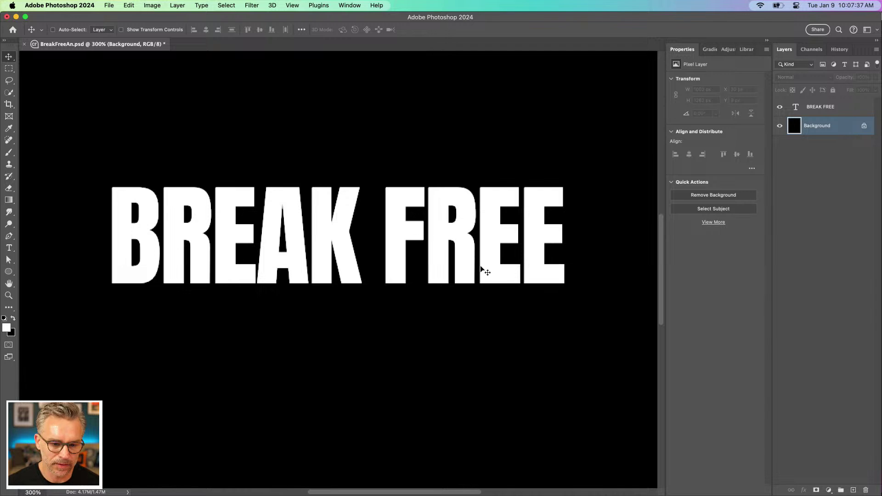
pyautogui.click(827, 111)
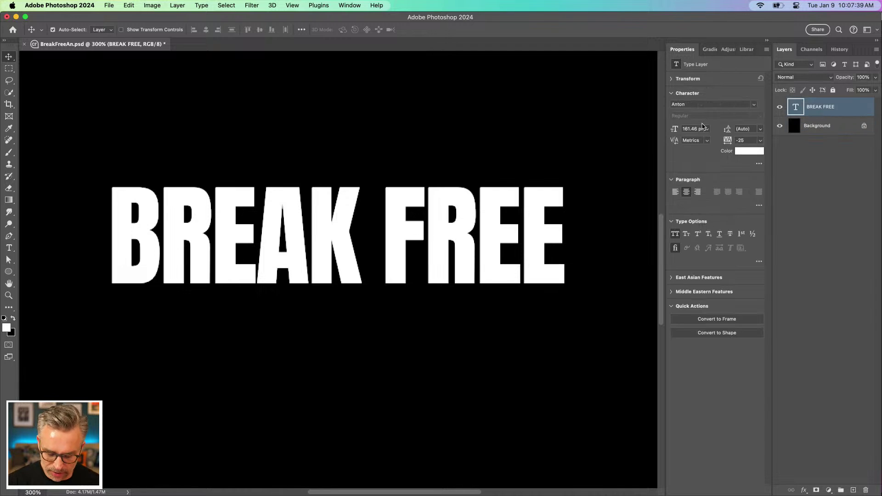
pyautogui.press('super+j')
pyautogui.click(780, 126)
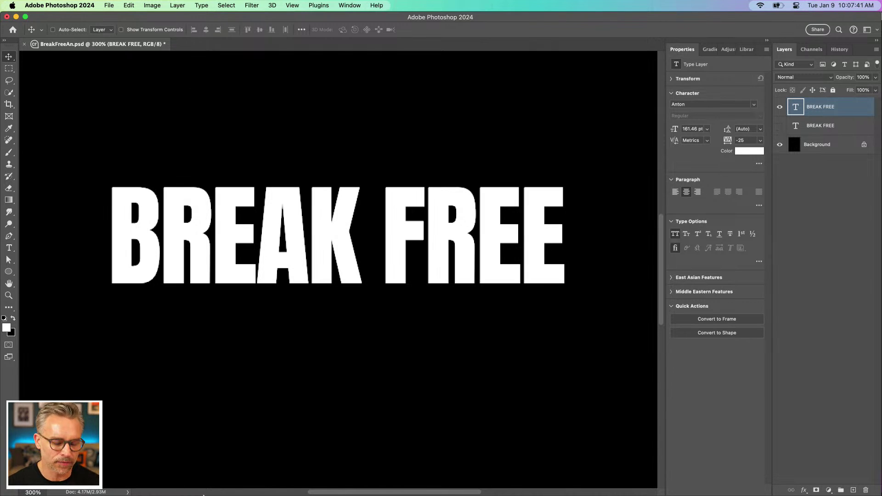
# Step: Open YourBestArt2.psd from the YourBestArt folder and examine its distorted red, green and blue lettering up close
pyautogui.moveTo(208, 495)
pyautogui.click(22, 482)
pyautogui.click(493, 232)
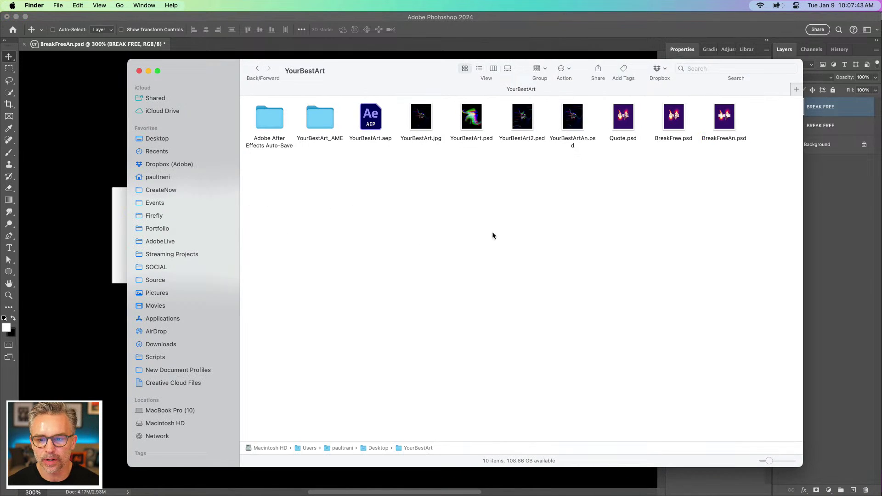
pyautogui.click(568, 122)
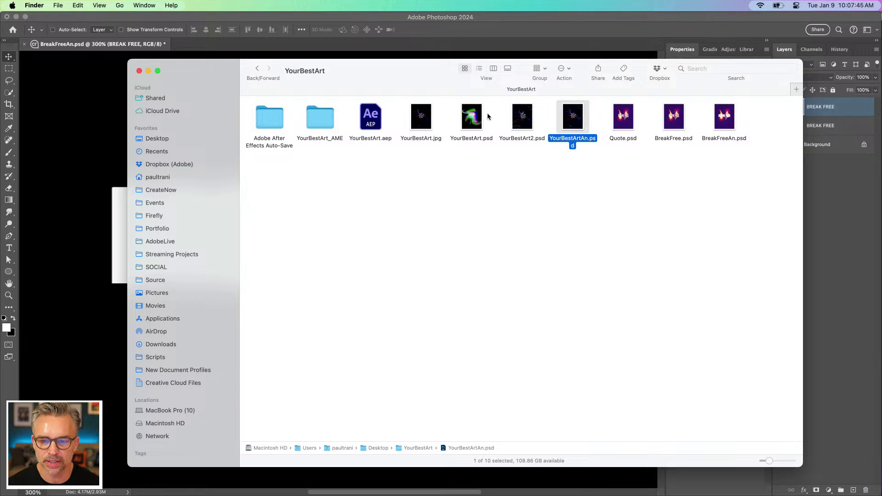
pyautogui.click(515, 120)
pyautogui.doubleClick(516, 120)
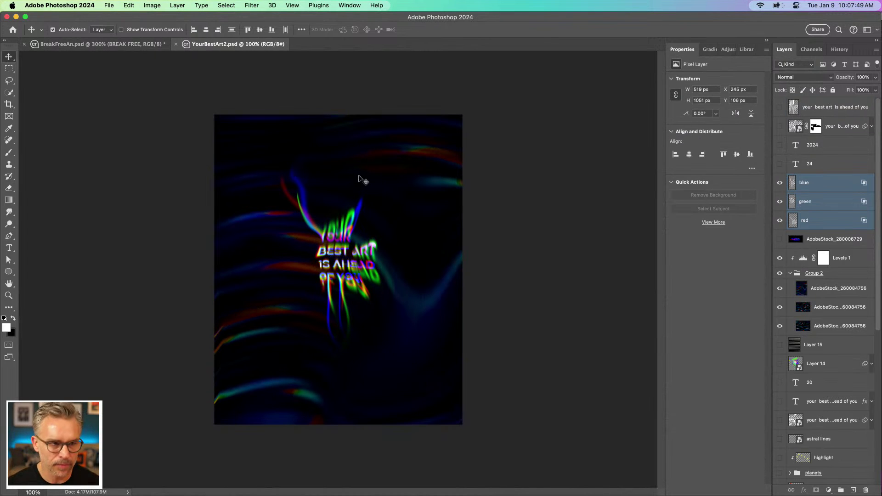
pyautogui.press('super+equal')
pyautogui.press('super+equal')
pyautogui.press('super+equal')
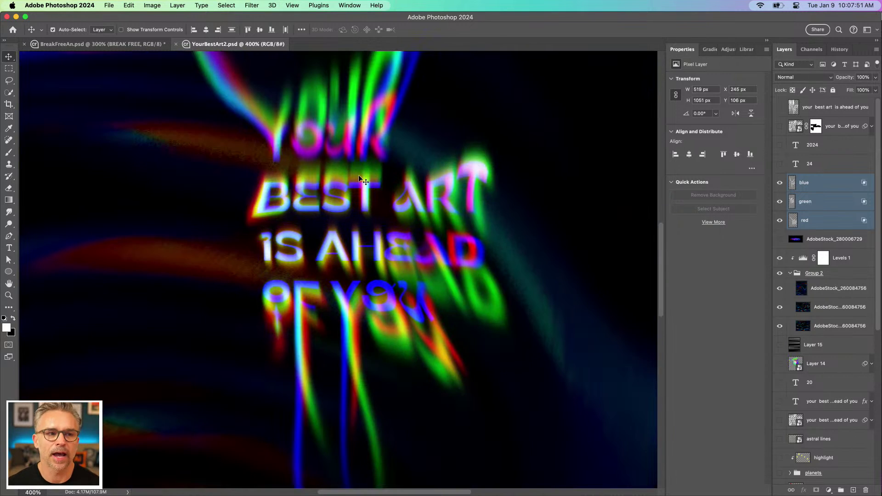
pyautogui.press('super+minus')
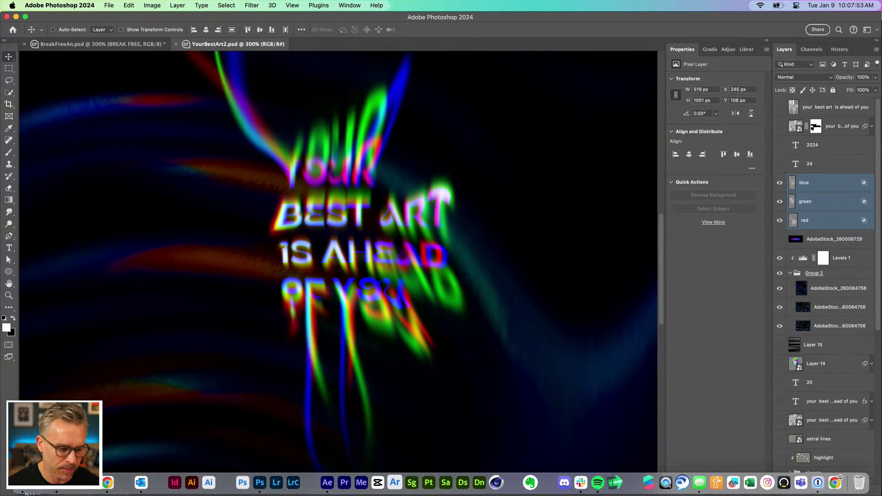
# Step: Watch the YourBestArtAn.mp4 animation from iCloud Drive in QuickTime Player and close the player and Finder windows
pyautogui.click(25, 491)
pyautogui.click(447, 171)
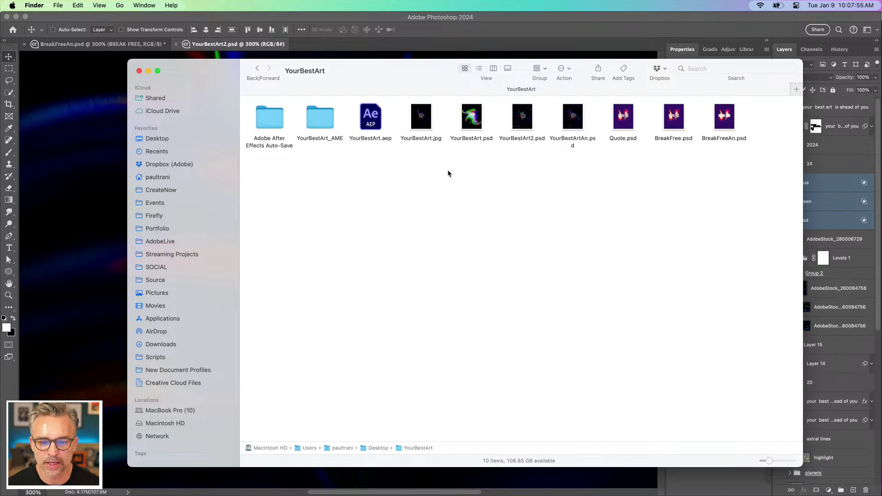
pyautogui.doubleClick(306, 126)
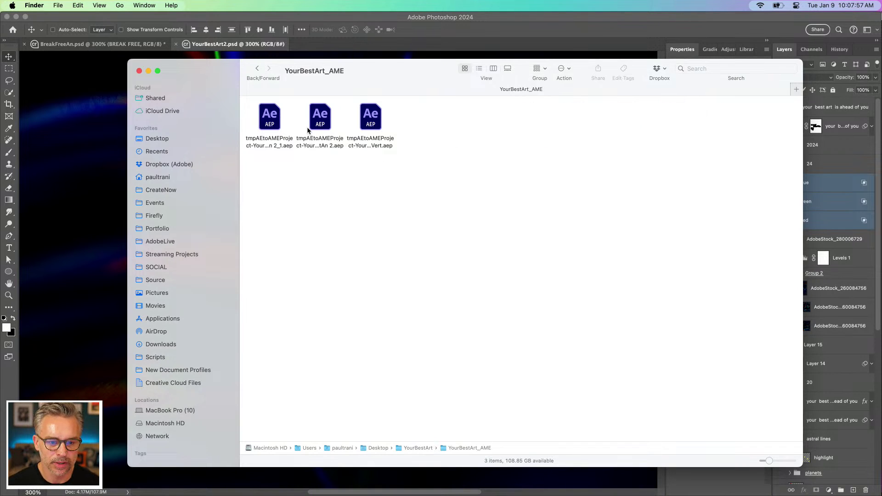
pyautogui.click(258, 69)
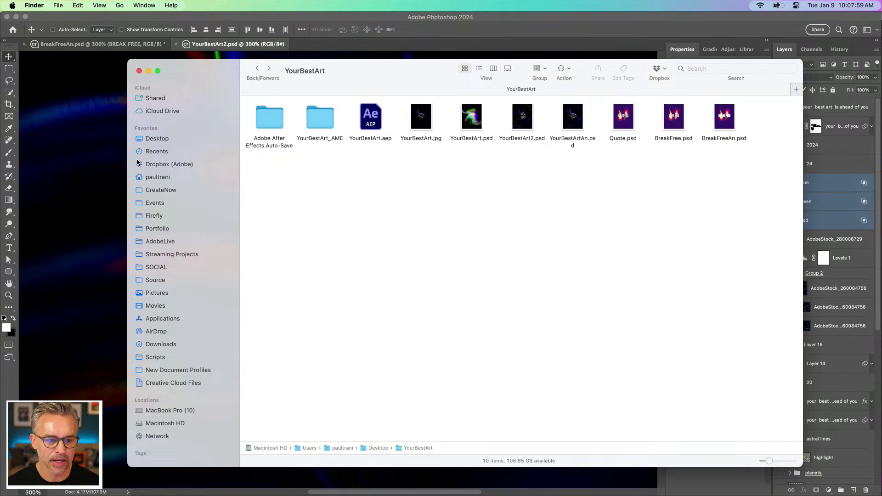
pyautogui.click(145, 111)
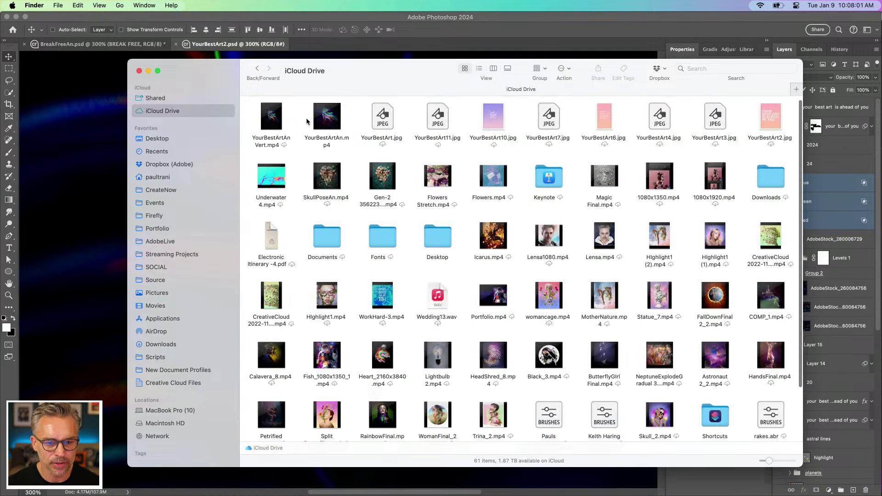
pyautogui.click(322, 118)
pyautogui.doubleClick(321, 118)
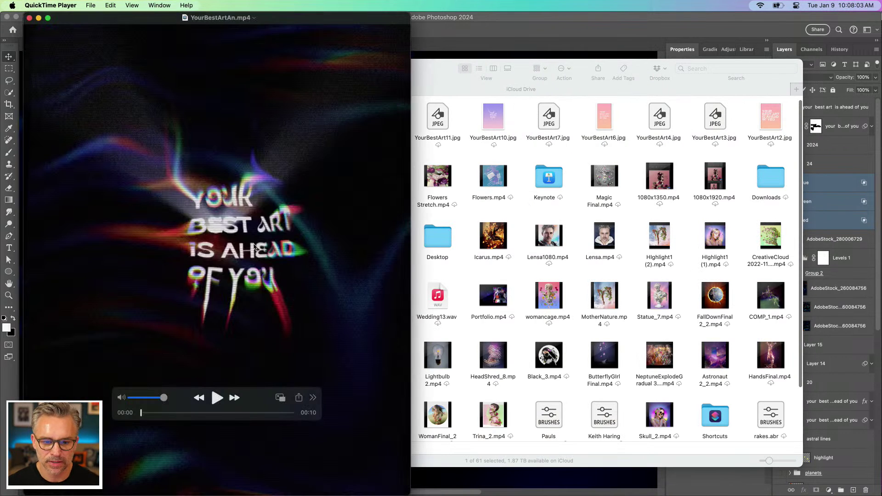
pyautogui.moveTo(161, 17); pyautogui.dragTo(418, 16)
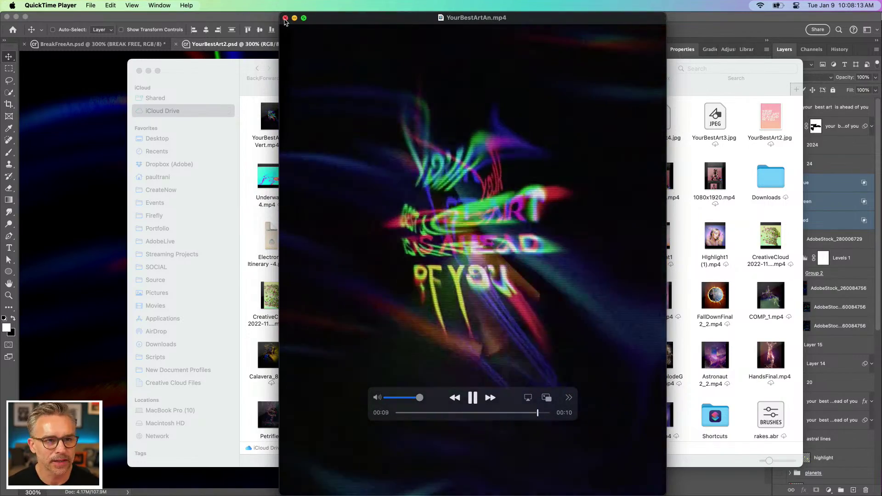
pyautogui.click(285, 18)
pyautogui.click(140, 71)
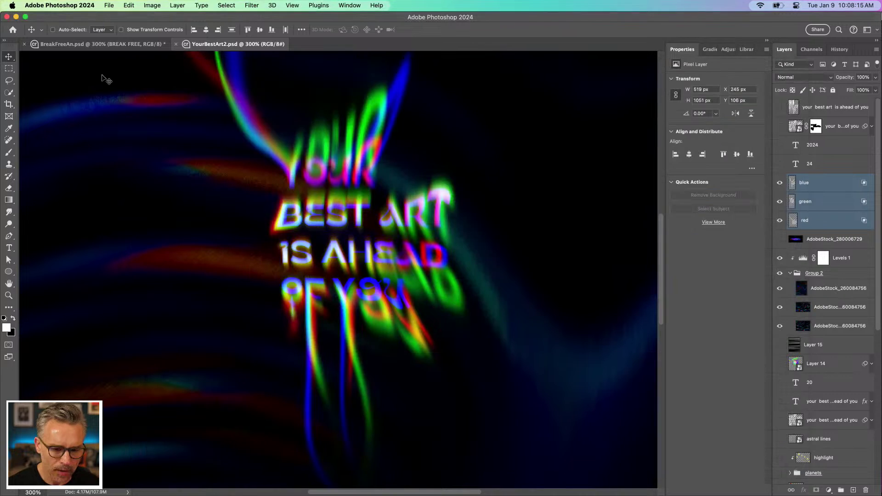
# Step: Compare the BreakFreeAn.psd document with YourBestArt2.psd and return to BreakFreeAn.psd
pyautogui.click(85, 44)
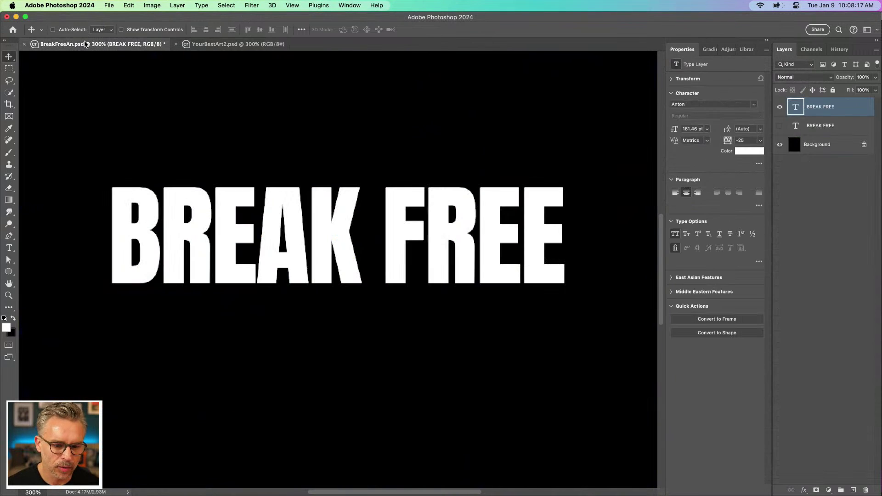
pyautogui.click(230, 45)
pyautogui.click(116, 47)
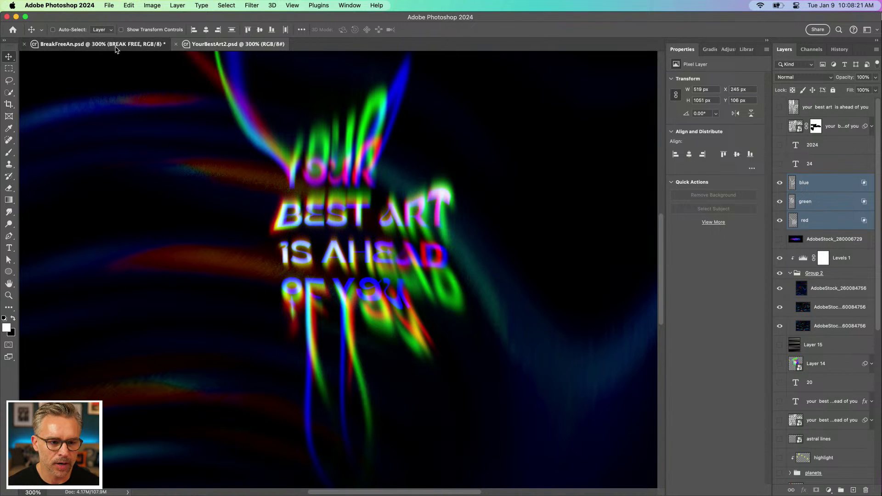
pyautogui.click(216, 45)
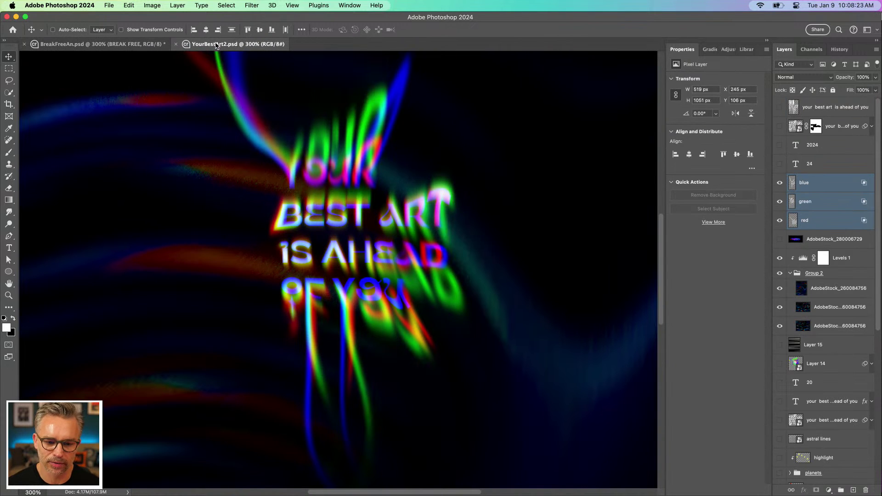
pyautogui.click(128, 49)
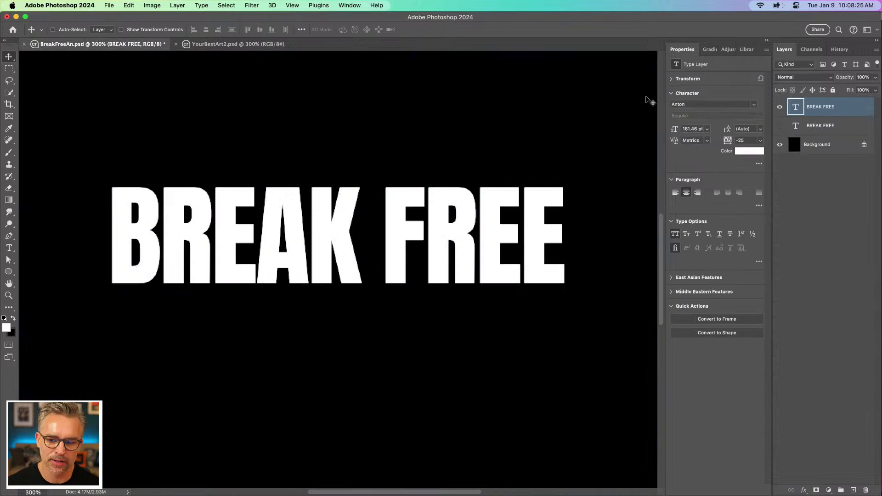
# Step: Preview the Awards font on the BREAK FREE text without applying it
pyautogui.click(753, 106)
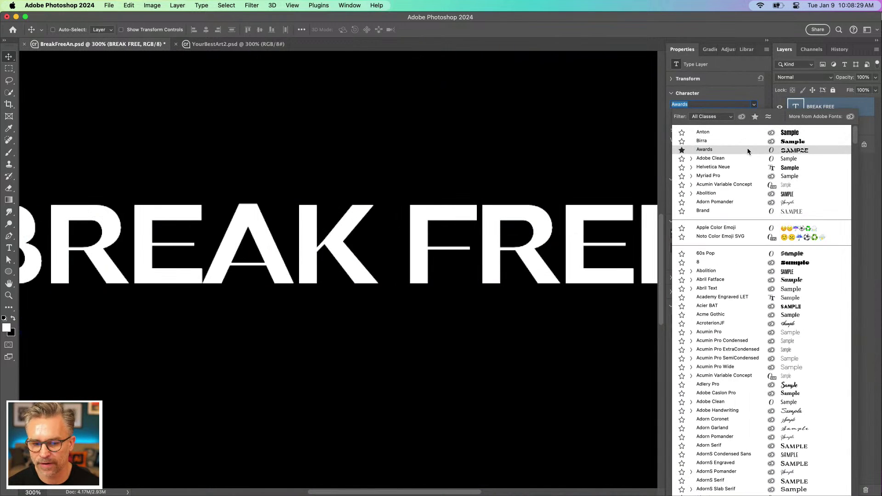
pyautogui.press('Escape')
pyautogui.press('super+minus')
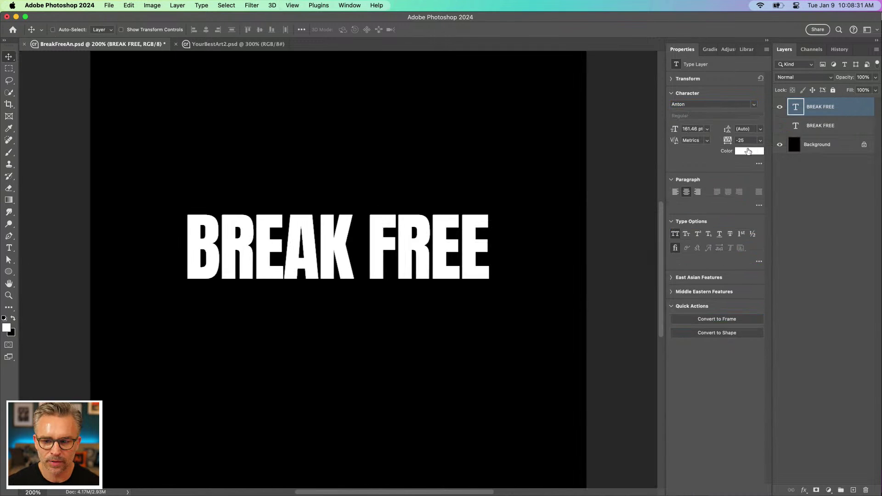
pyautogui.click(753, 104)
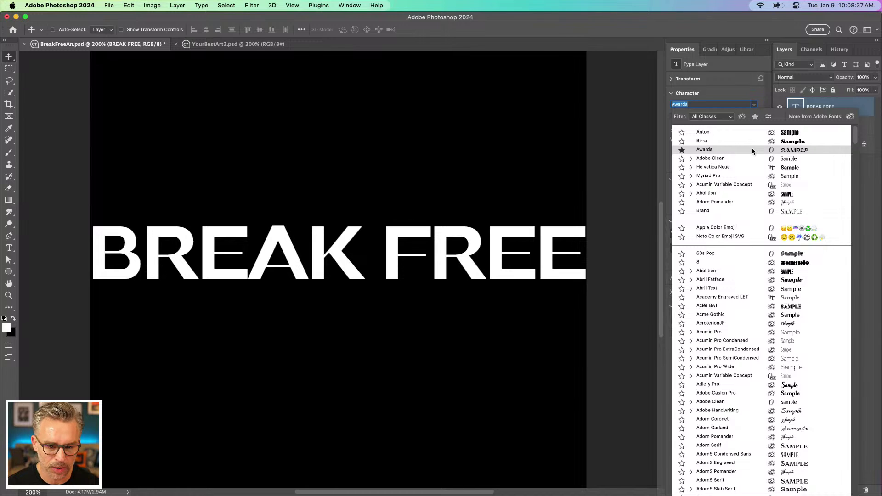
pyautogui.click(747, 86)
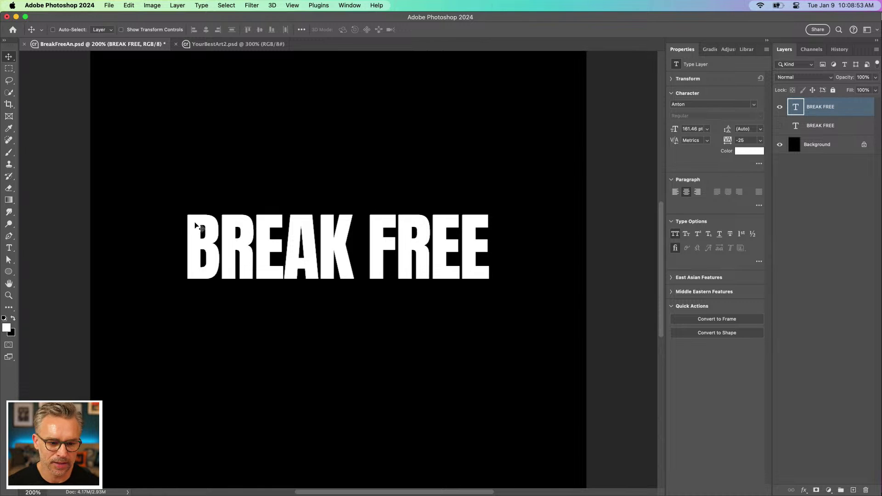
# Step: Convert the visible BREAK FREE text layer to a smart object and open it in the Liquify filter
pyautogui.rightClick(836, 111)
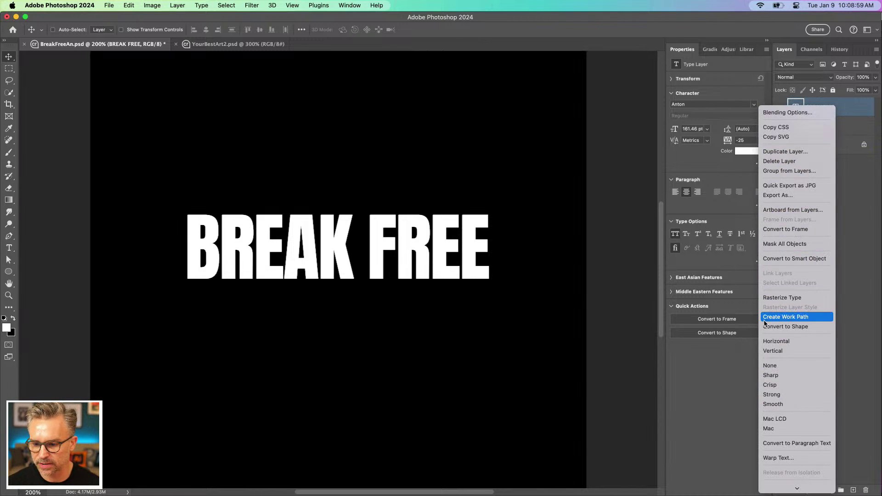
pyautogui.click(781, 258)
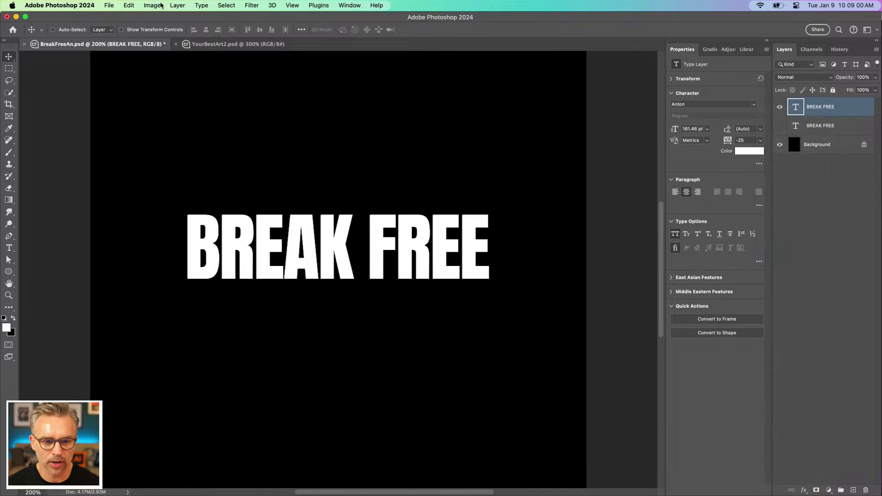
pyautogui.click(252, 5)
pyautogui.click(263, 101)
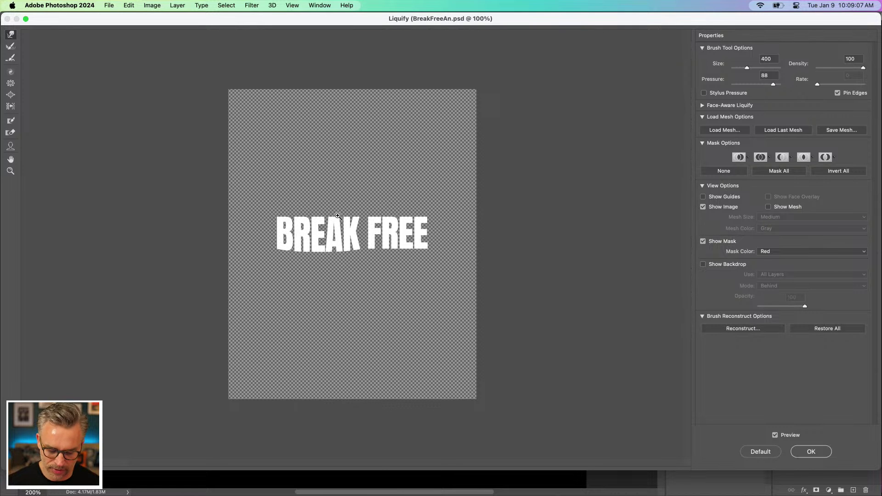
# Step: Warp the word FREE with the size 400 Forward Warp brush, pushing its upper edge up and its lower edge down
pyautogui.press('super+equal')
pyautogui.moveTo(414, 216); pyautogui.dragTo(420, 150)
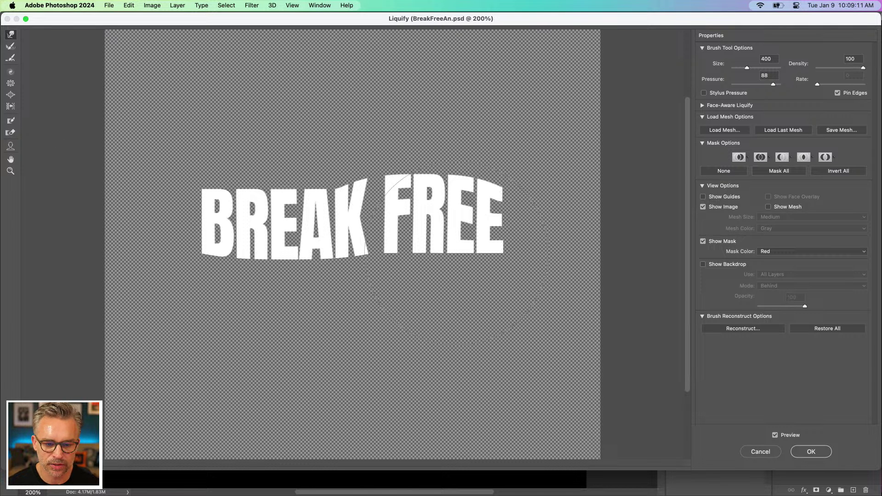
pyautogui.moveTo(456, 253); pyautogui.dragTo(460, 271)
# Step: Reduce the warp brush to size 175 and push the upper part of the B slightly upward, undoing the excessive stroke
pyautogui.press('[')
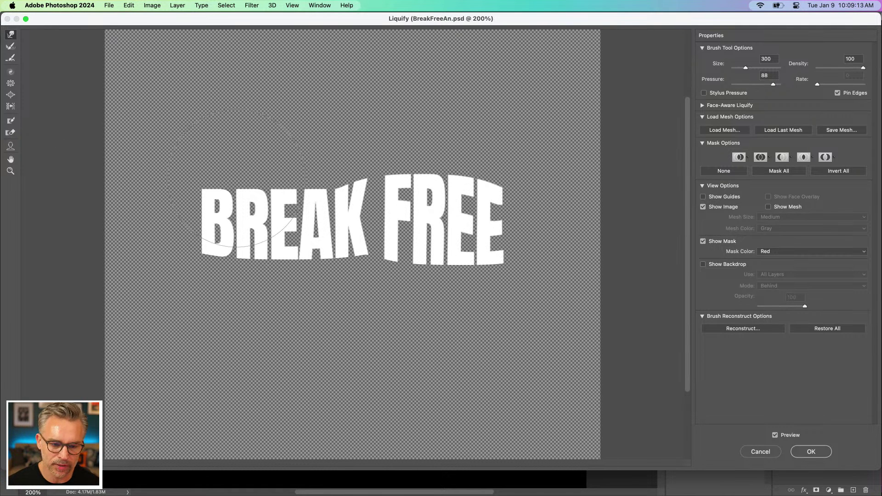
pyautogui.press('[')
pyautogui.press('[')
pyautogui.press('[')
pyautogui.moveTo(197, 195); pyautogui.dragTo(193, 171)
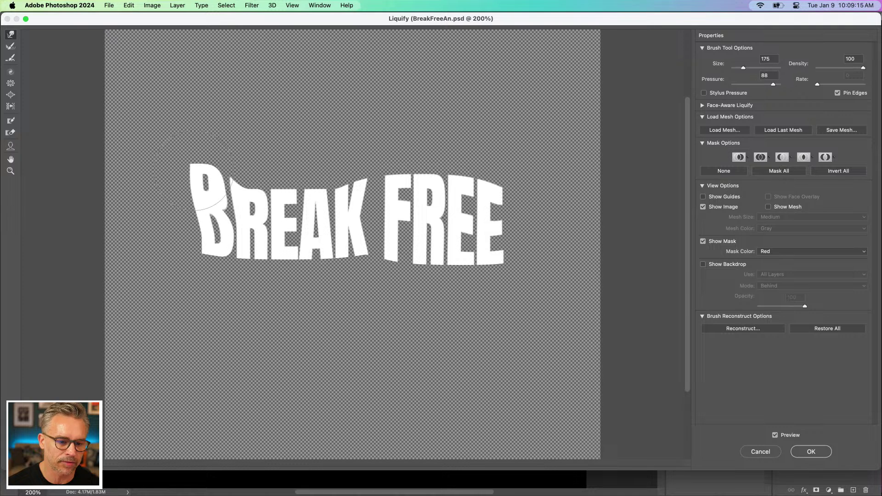
pyautogui.press('super+z')
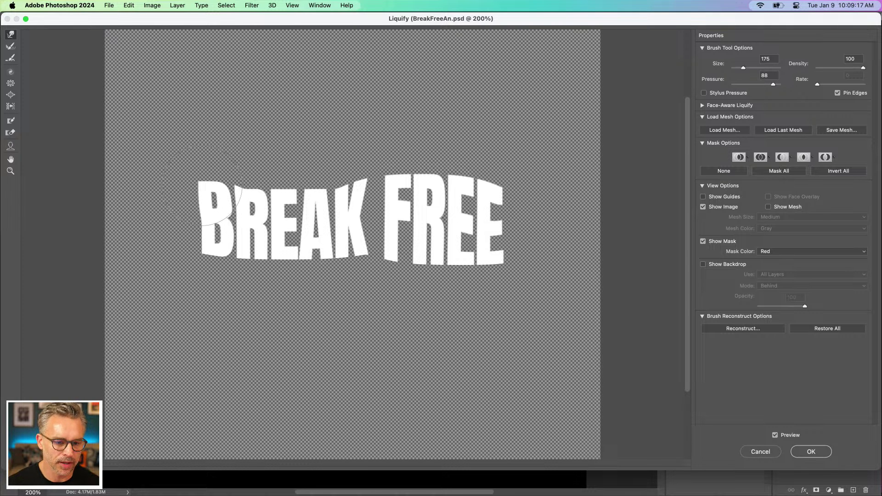
# Step: Bloat the first R in BREAK and the F and R of FREE with a size 300 Bloat brush, and apply the Liquify filter
pyautogui.click(11, 94)
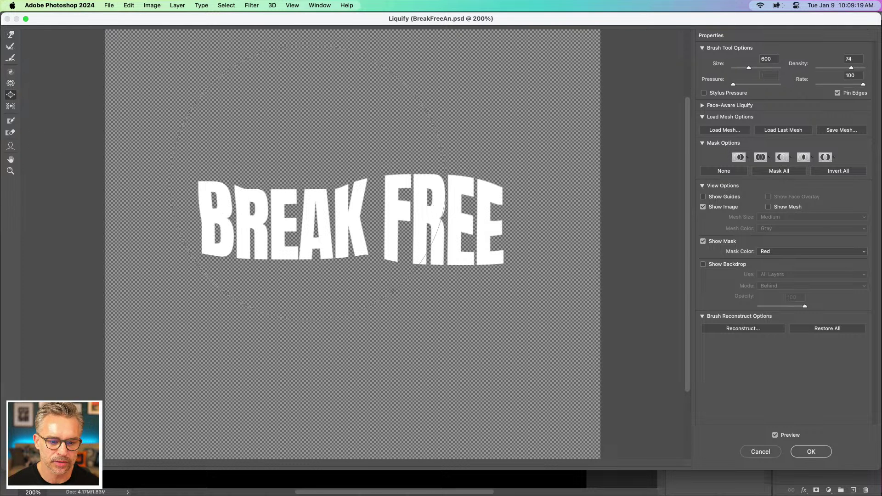
pyautogui.press('[')
pyautogui.press('[')
pyautogui.press('[')
pyautogui.moveTo(298, 222); pyautogui.dragTo(301, 223)
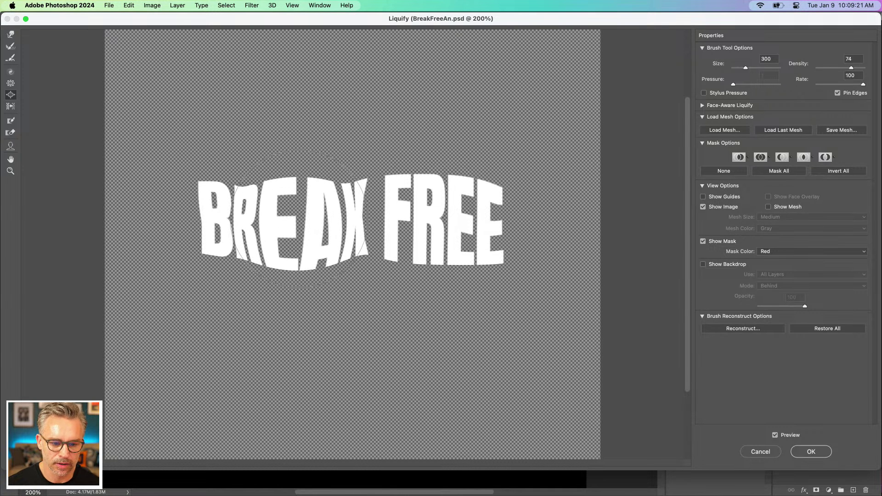
pyautogui.press('super+z')
pyautogui.click(252, 221)
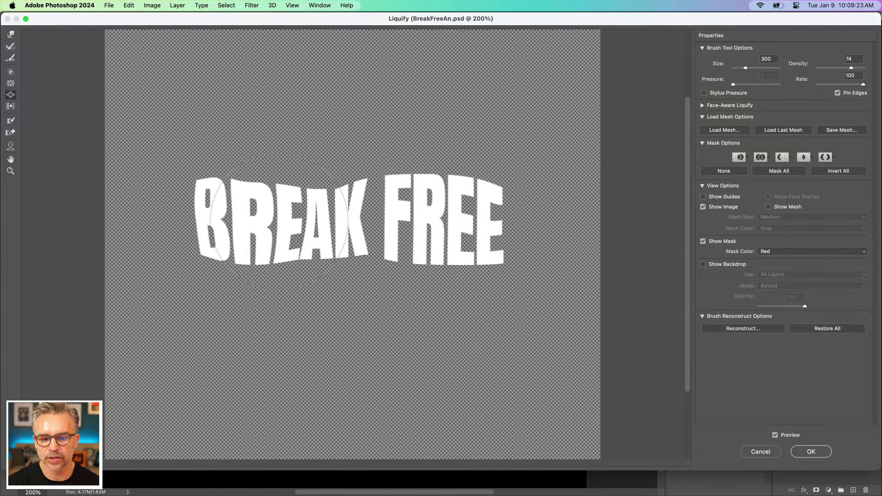
pyautogui.click(404, 221)
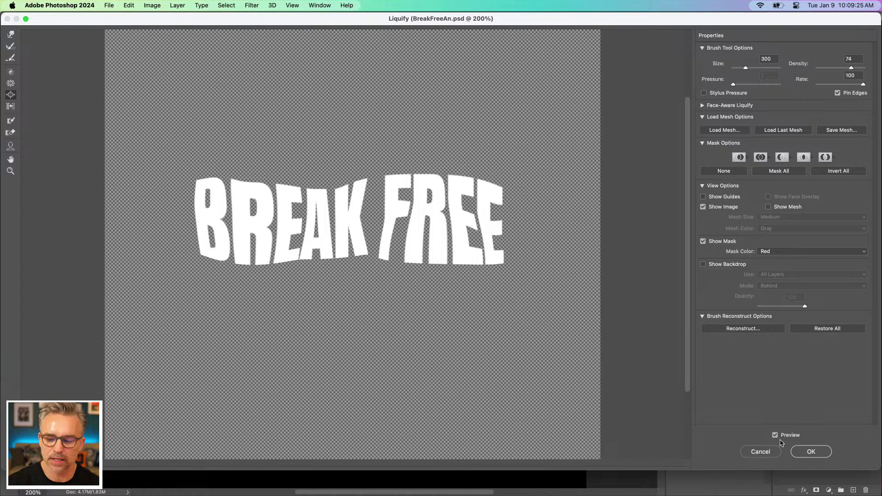
pyautogui.click(811, 452)
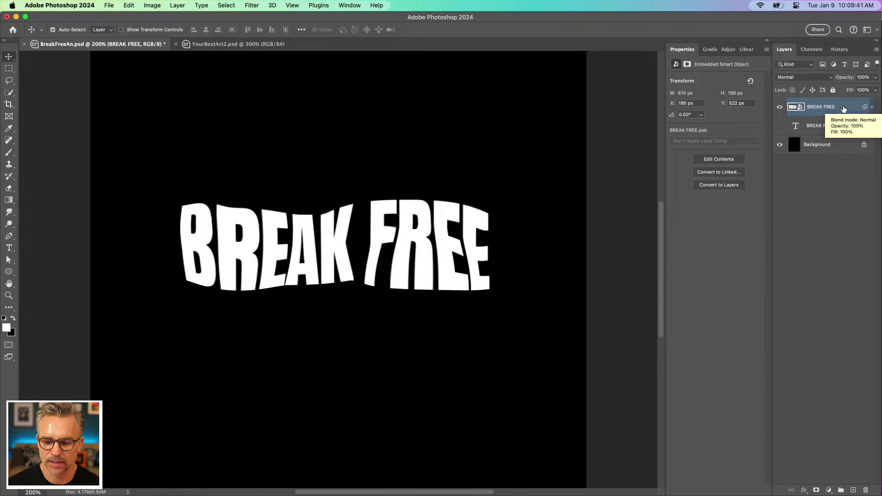
# Step: Duplicate the BREAK FREE smart object, hide the original and rasterize the copy
pyautogui.press('super+j')
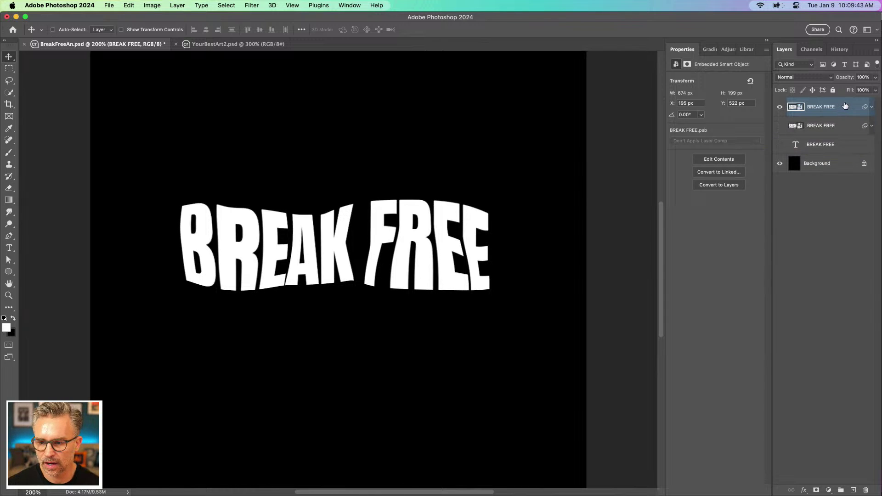
pyautogui.rightClick(839, 121)
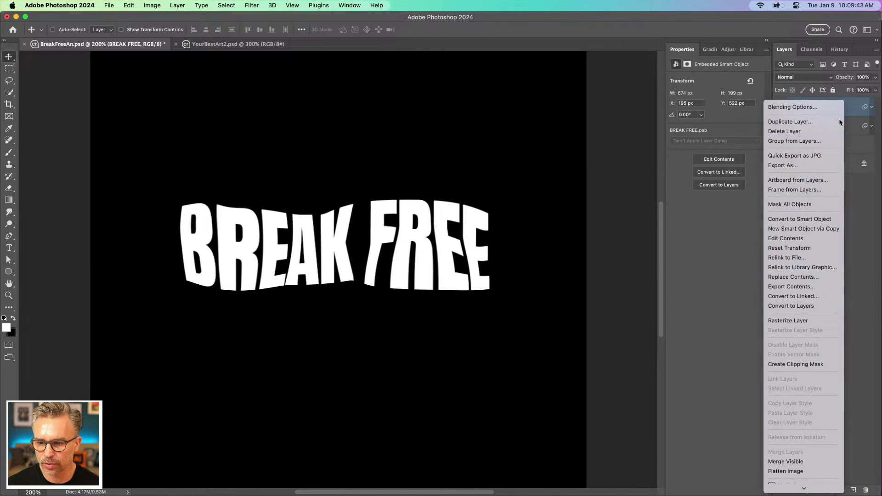
pyautogui.click(800, 320)
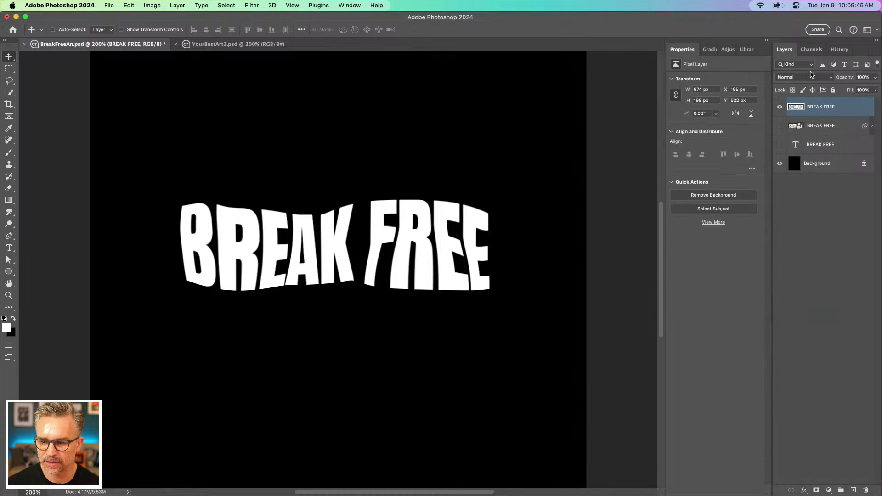
# Step: Smudge the lower part of the word BREAK downward with a size 400 Smudge brush at 53% strength
pyautogui.click(9, 212)
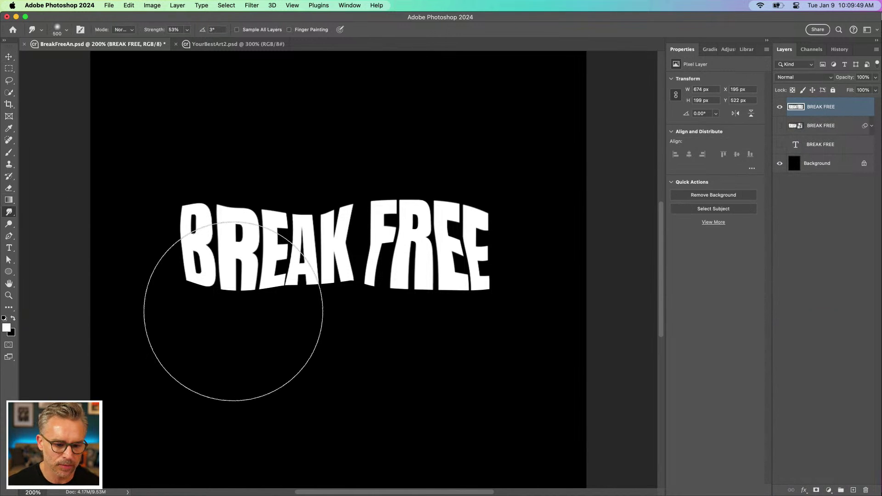
pyautogui.moveTo(233, 316); pyautogui.dragTo(230, 377)
pyautogui.press('super+z')
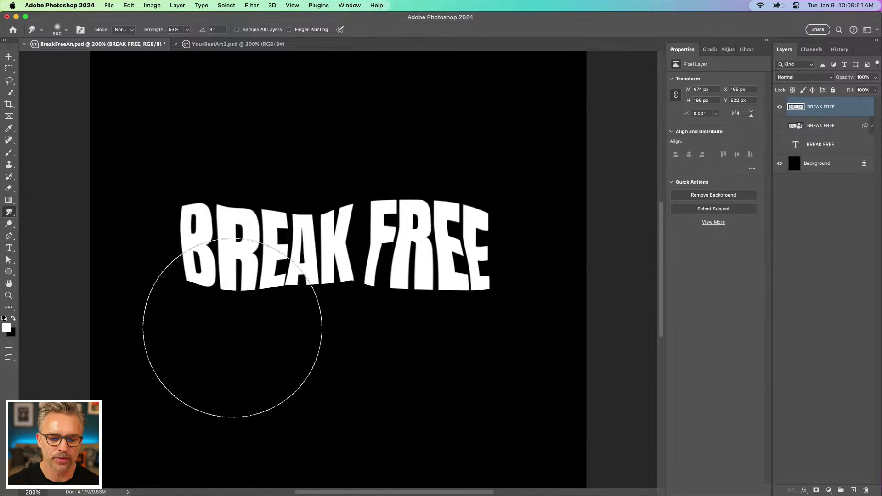
pyautogui.press('[')
pyautogui.moveTo(239, 319); pyautogui.dragTo(239, 384)
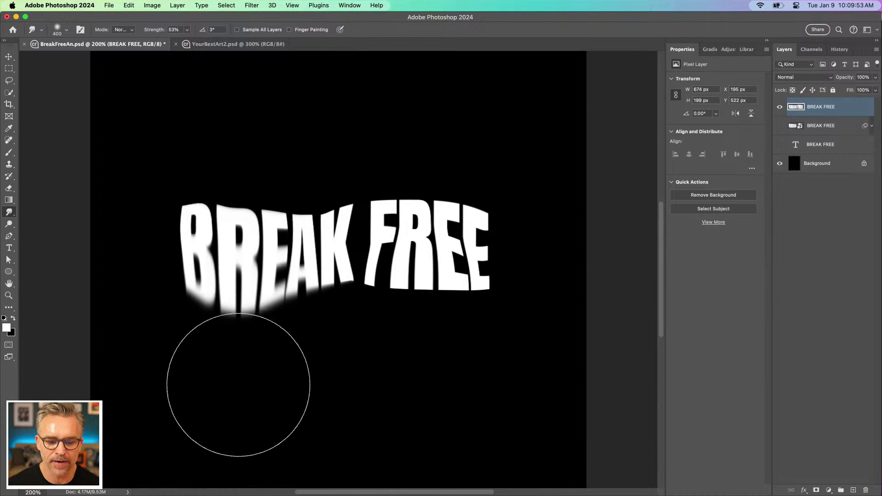
pyautogui.press('super+equal')
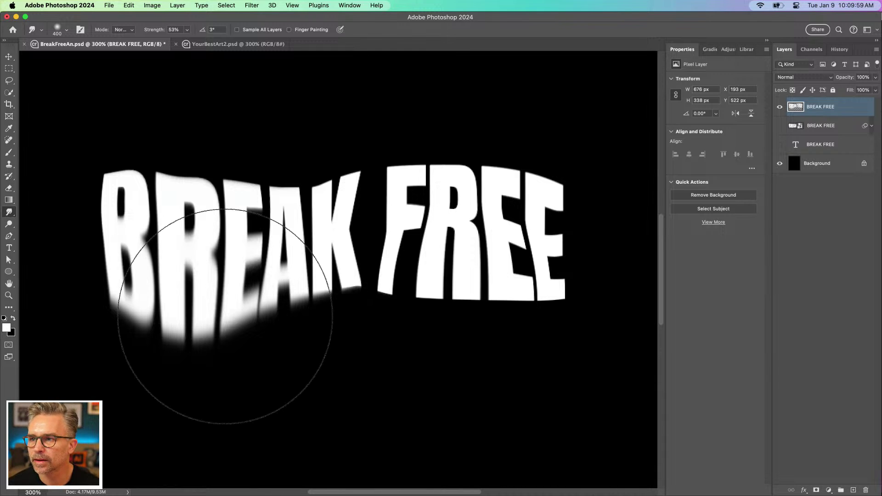
# Step: Restrict the rasterized BREAK FREE layer's blending to the R channel and rename the layer Red
pyautogui.doubleClick(850, 109)
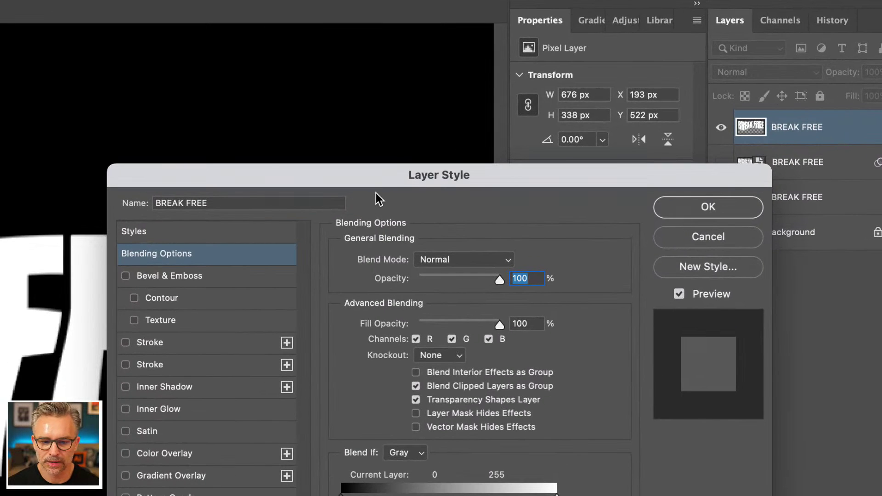
pyautogui.moveTo(387, 174); pyautogui.dragTo(399, 79)
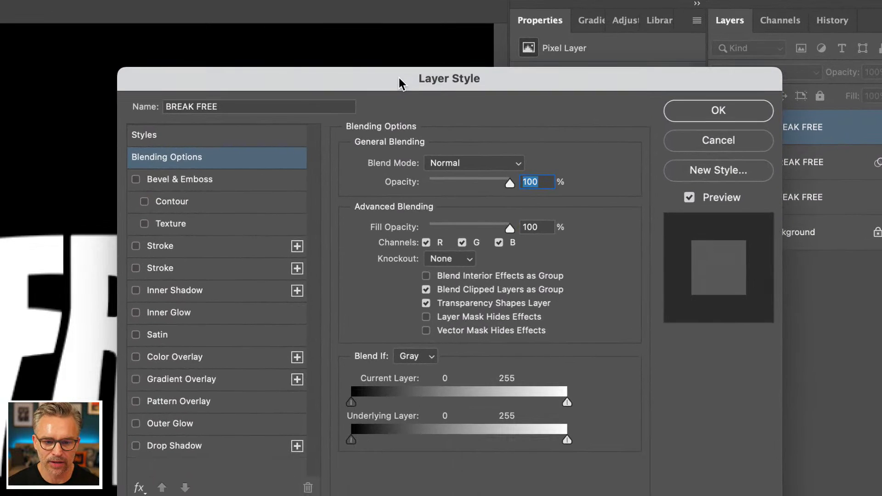
pyautogui.click(462, 243)
pyautogui.click(499, 243)
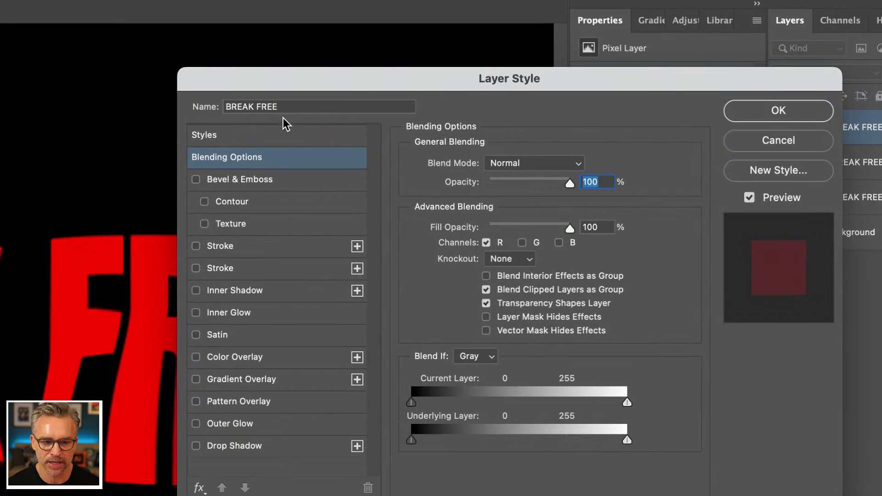
pyautogui.moveTo(289, 106); pyautogui.dragTo(208, 99)
pyautogui.write('Red')
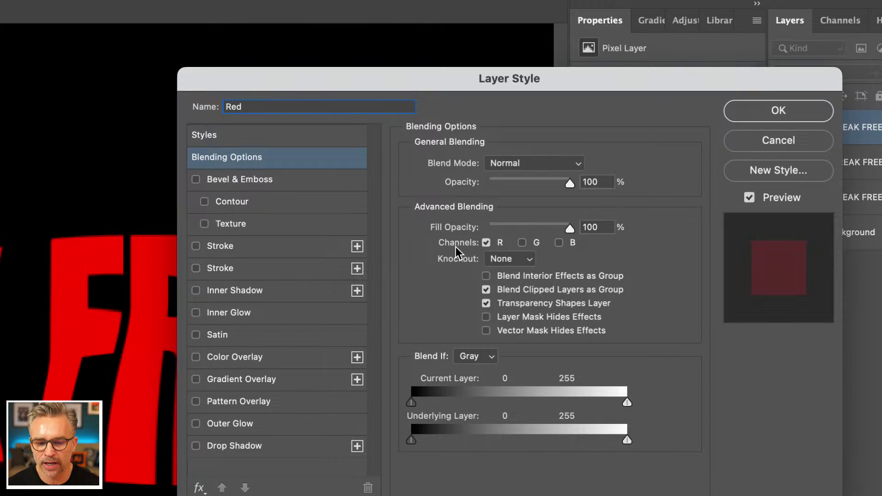
pyautogui.click(741, 115)
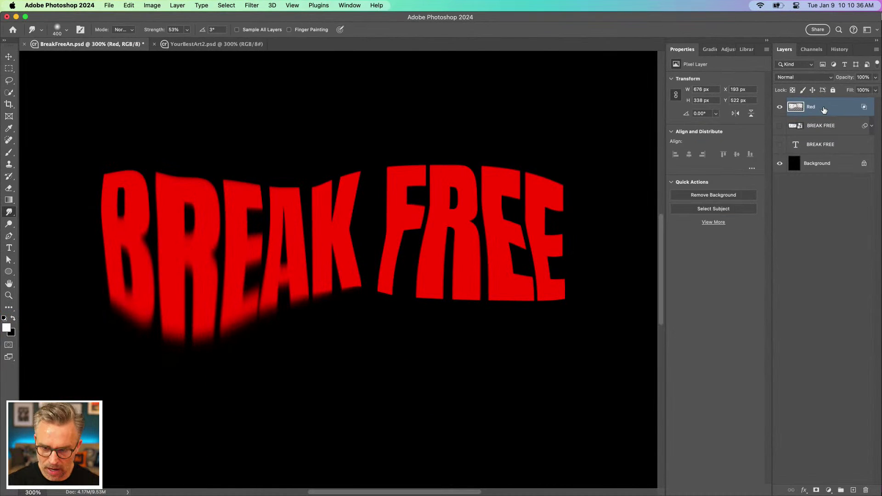
# Step: Duplicate the Red layer, hide the original and name the copy Green
pyautogui.press('super+j')
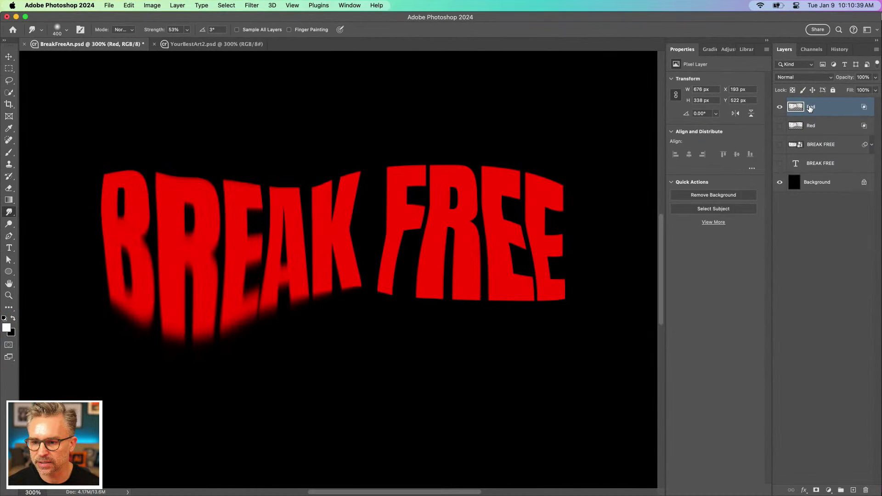
pyautogui.doubleClick(811, 107)
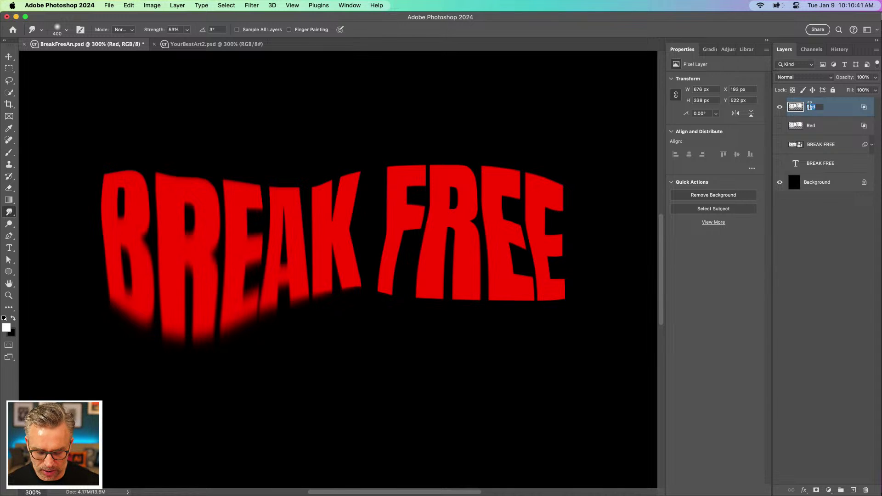
pyautogui.write('Green')
pyautogui.press('Return')
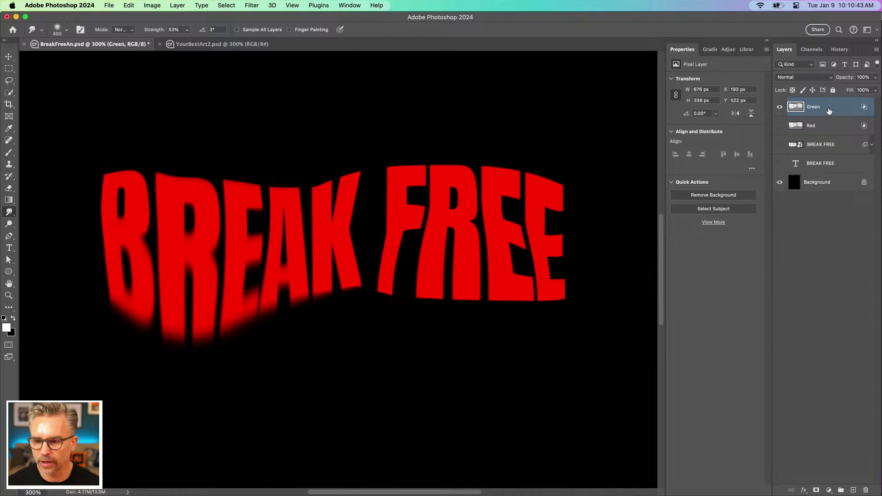
# Step: Restrict the Green layer's advanced blending to the G channel only
pyautogui.doubleClick(829, 111)
pyautogui.moveTo(575, 79); pyautogui.dragTo(538, 98)
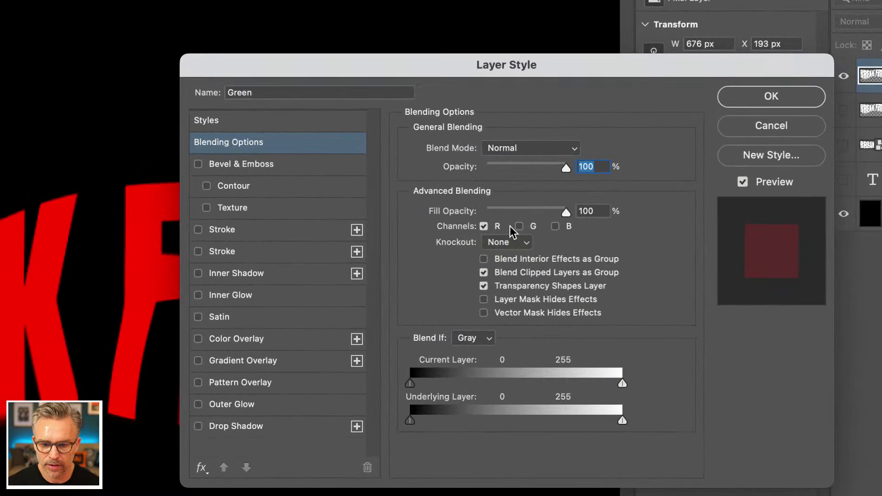
pyautogui.click(602, 189)
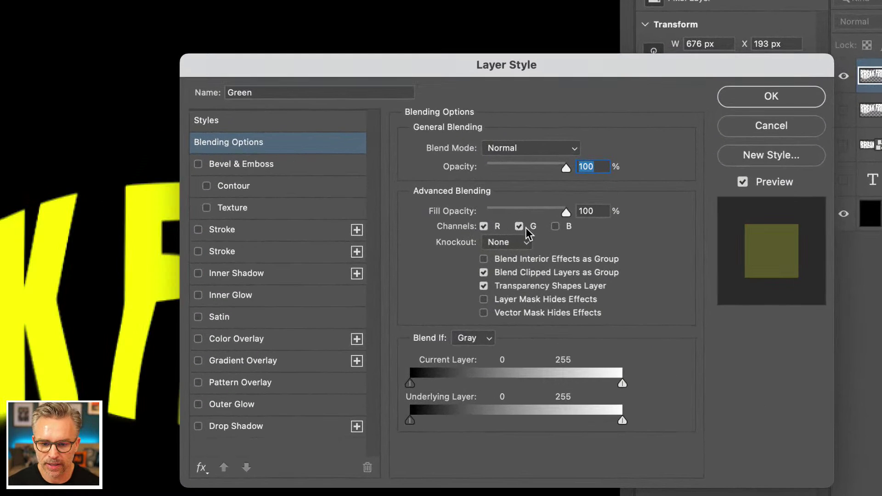
pyautogui.click(484, 226)
pyautogui.click(767, 97)
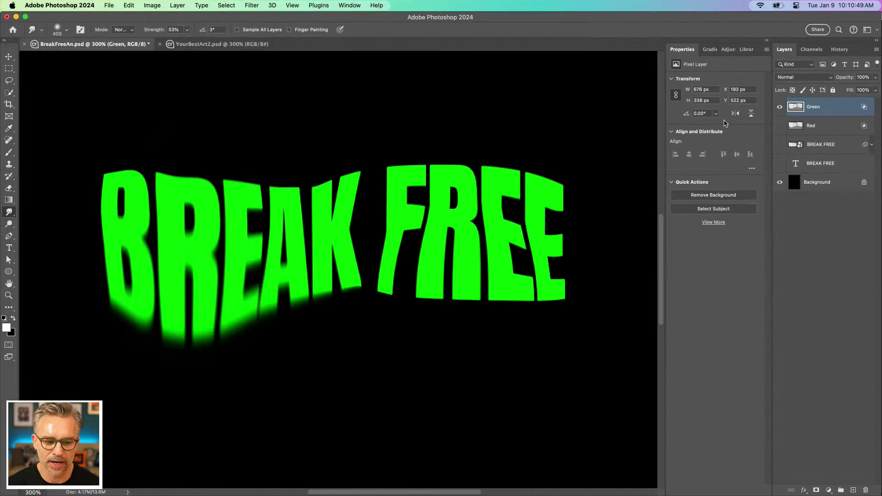
# Step: Toggle the Red layer's visibility beneath the Green layer to compare the combined colour, leaving it shown
pyautogui.click(780, 126)
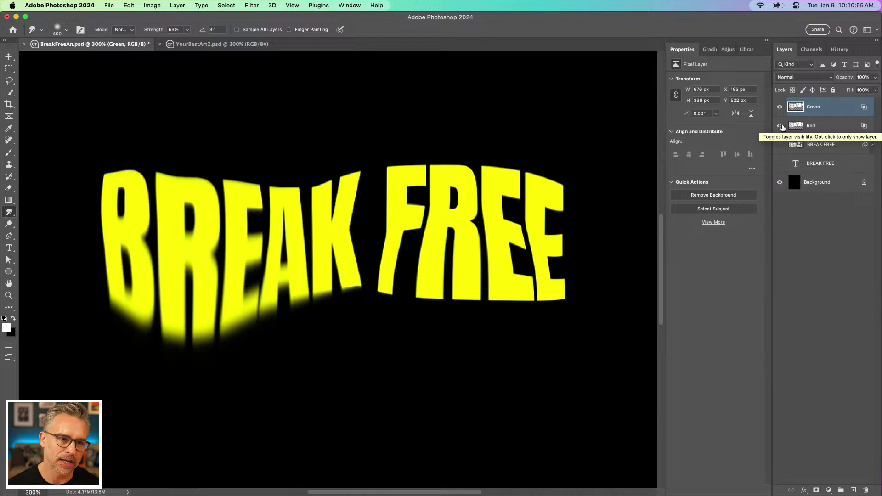
pyautogui.click(781, 126)
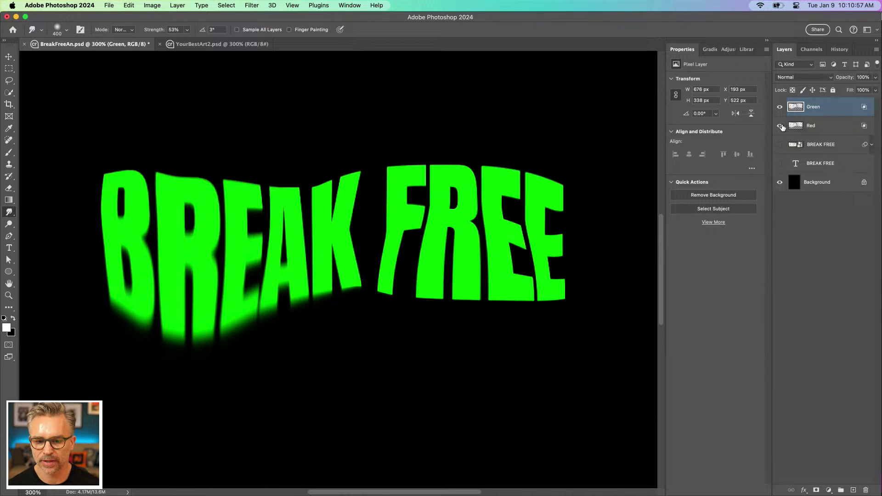
pyautogui.click(780, 126)
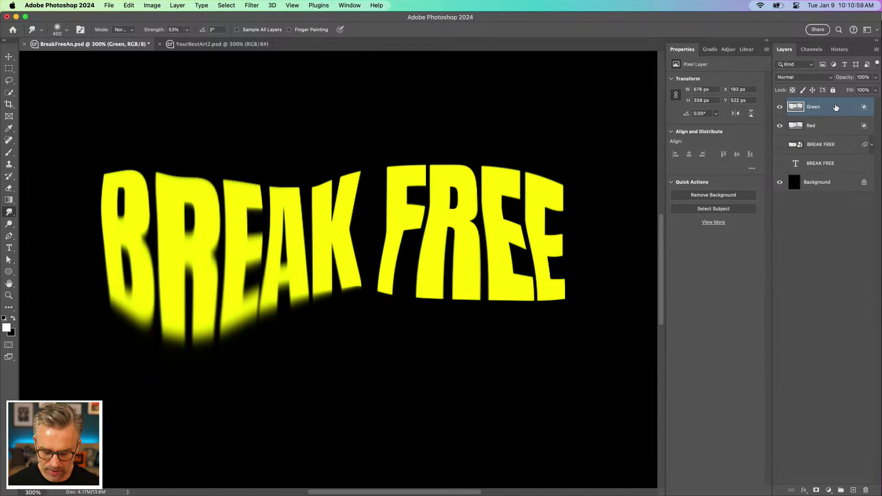
# Step: Duplicate the Green layer, name the copy Blue, and hide the Green and Red layers
pyautogui.press('super+j')
pyautogui.doubleClick(812, 107)
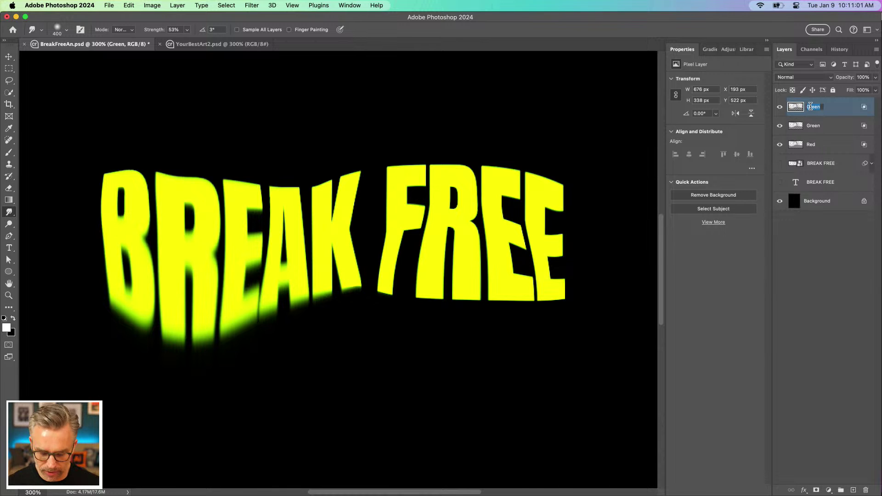
pyautogui.write('Blue')
pyautogui.press('Return')
pyautogui.moveTo(777, 124); pyautogui.dragTo(780, 143)
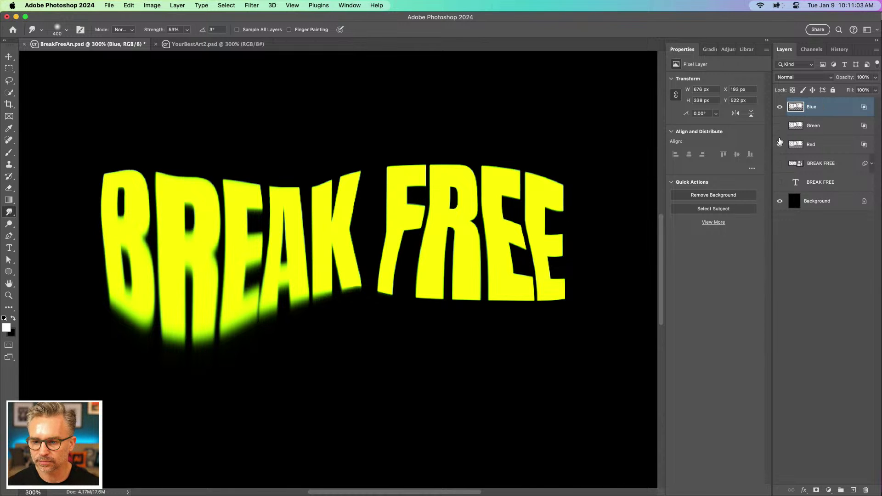
# Step: Restrict the Blue layer's advanced blending to the B channel only, and show the Green and Red layers again
pyautogui.doubleClick(831, 108)
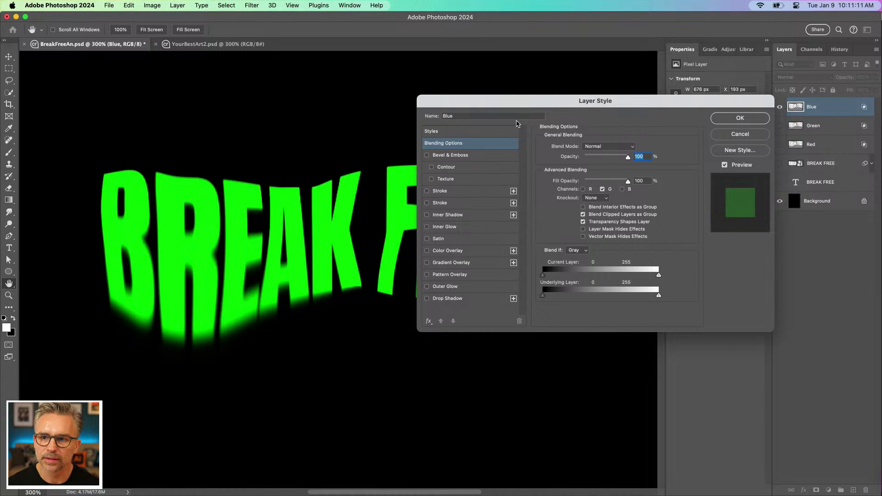
pyautogui.moveTo(525, 108); pyautogui.dragTo(489, 119)
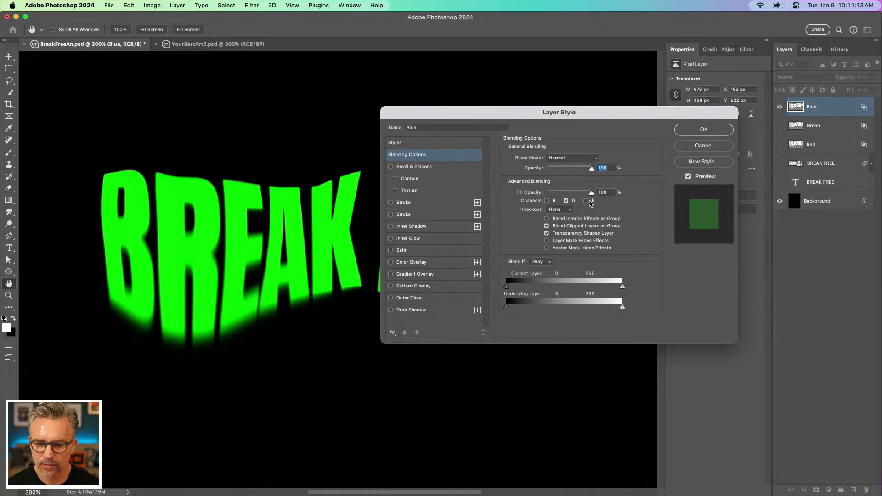
pyautogui.click(590, 201)
pyautogui.click(567, 201)
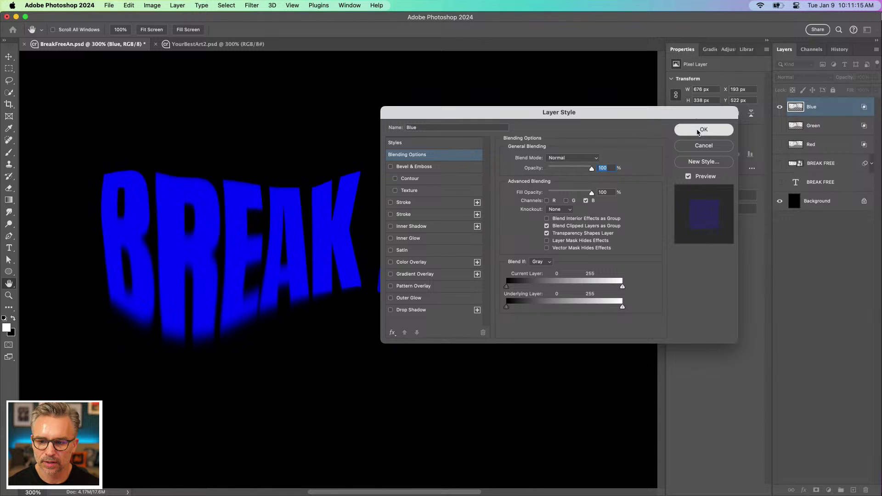
pyautogui.click(692, 131)
pyautogui.click(780, 126)
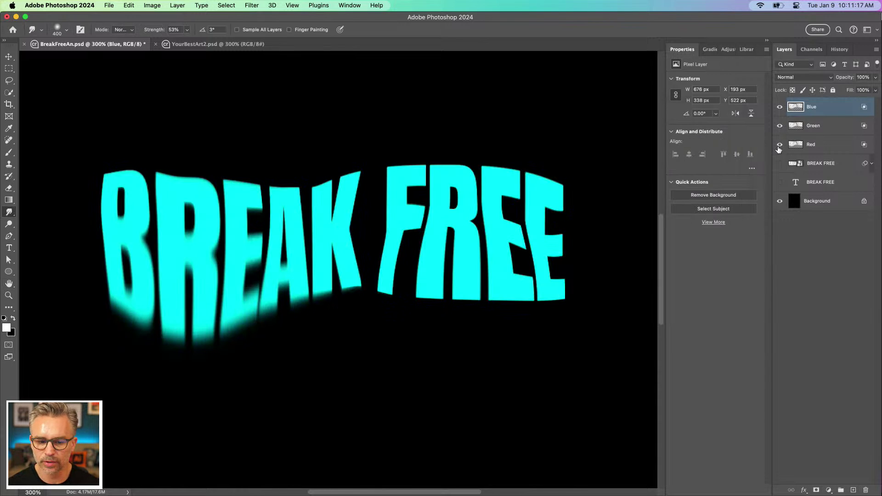
pyautogui.click(780, 144)
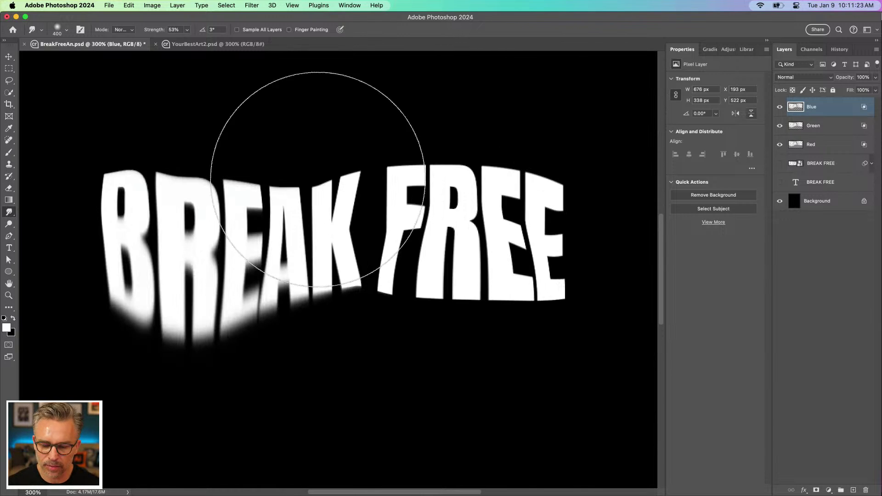
# Step: Smudge the Blue layer downward under BREAK with a 250 px brush and upward over FREE with a 300 px brush
pyautogui.press('[')
pyautogui.press('[')
pyautogui.moveTo(191, 318); pyautogui.dragTo(187, 400)
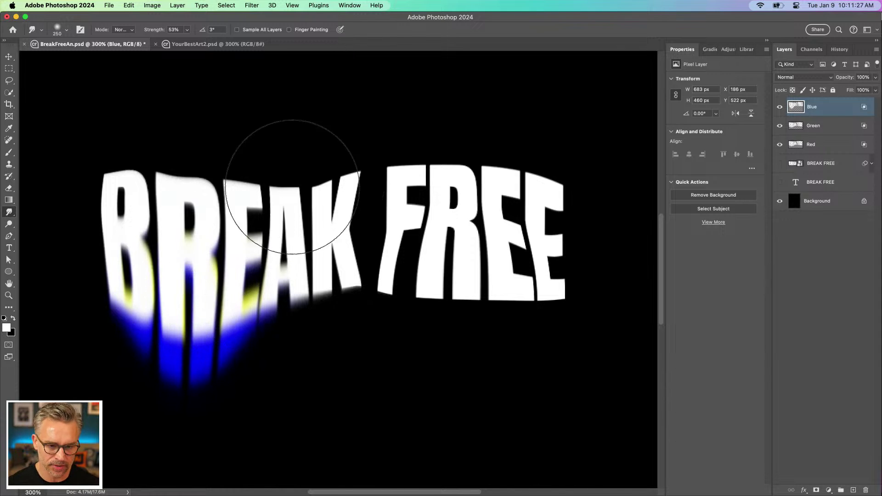
pyautogui.press(']')
pyautogui.moveTo(454, 207); pyautogui.dragTo(457, 118)
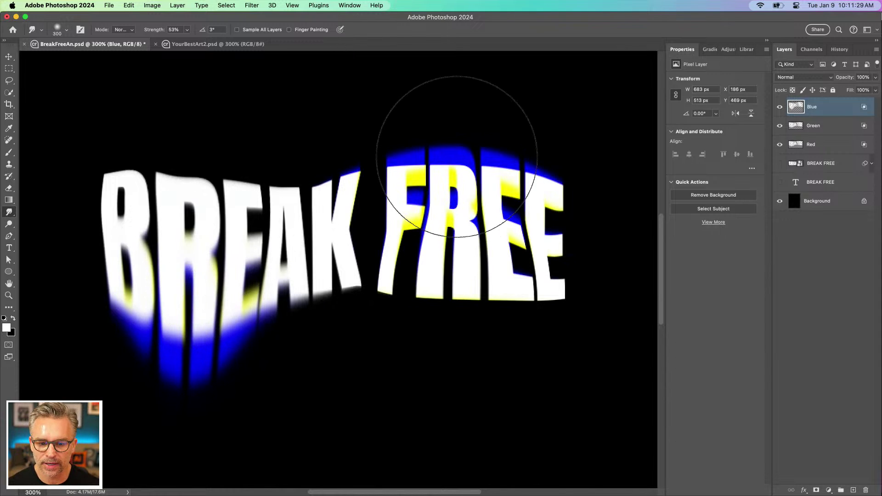
# Step: Smudge the Green layer downward at the base of the R in BREAK with a 250 px brush
pyautogui.click(816, 126)
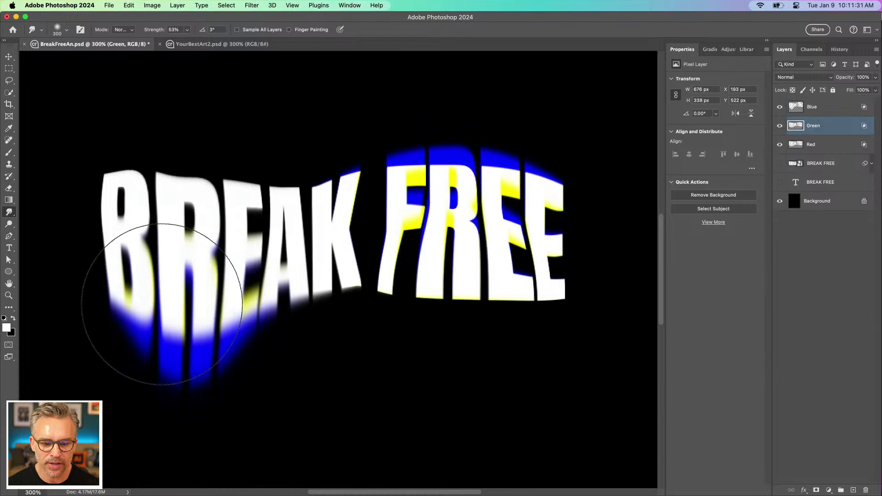
pyautogui.press('[')
pyautogui.moveTo(187, 293); pyautogui.dragTo(188, 351)
# Step: Smudge the Red layer slightly downward at the base of the R in BREAK, undoing a longer first stroke
pyautogui.press('super+equal')
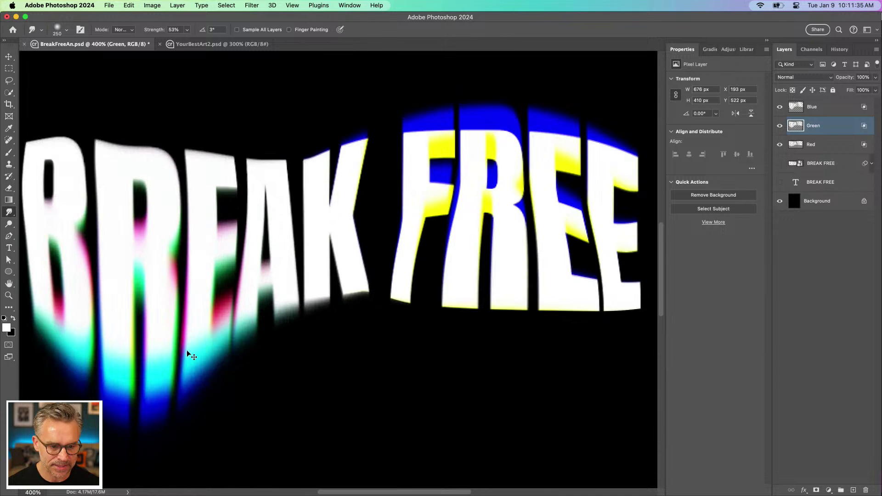
pyautogui.moveTo(229, 287); pyautogui.dragTo(406, 258)
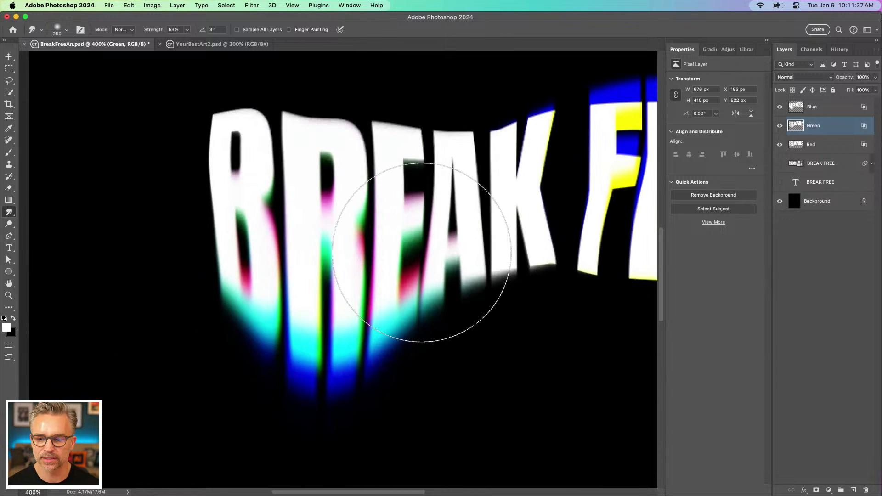
pyautogui.click(822, 149)
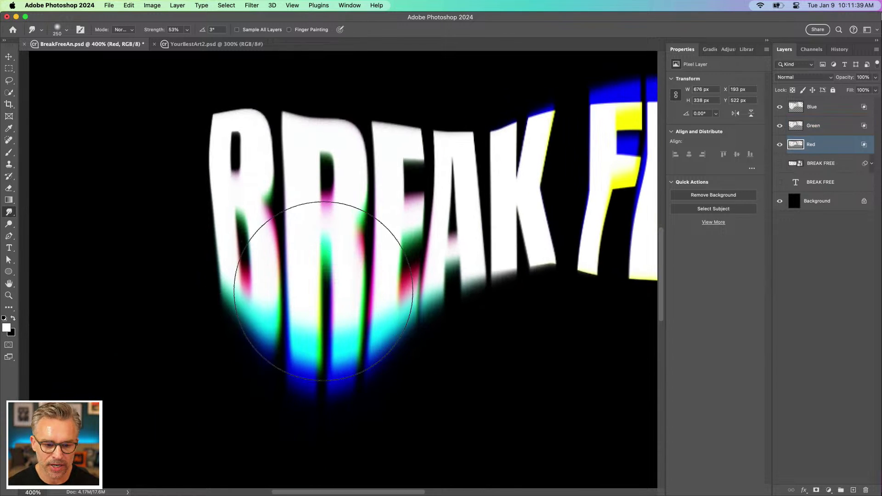
pyautogui.moveTo(325, 295)
pyautogui.mouseDown()
pyautogui.moveTo(335, 315)
pyautogui.moveTo(323, 490)
pyautogui.mouseUp()
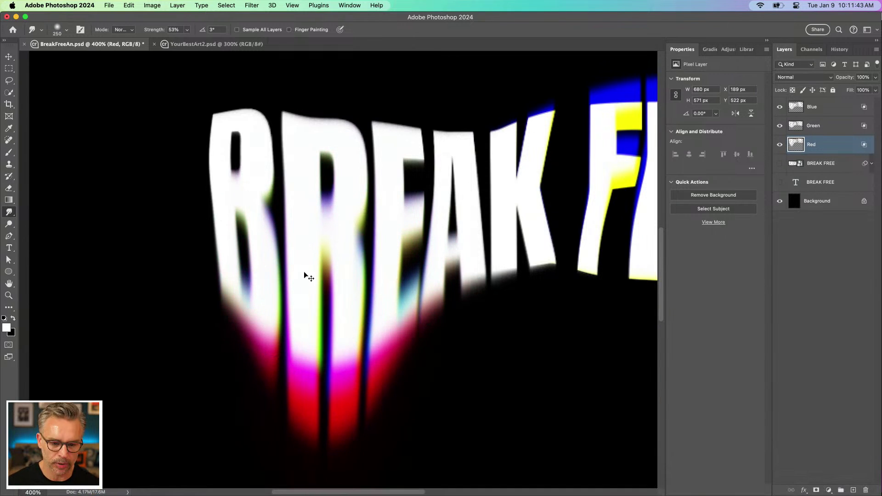
pyautogui.press('super+z')
pyautogui.moveTo(324, 322); pyautogui.dragTo(323, 295)
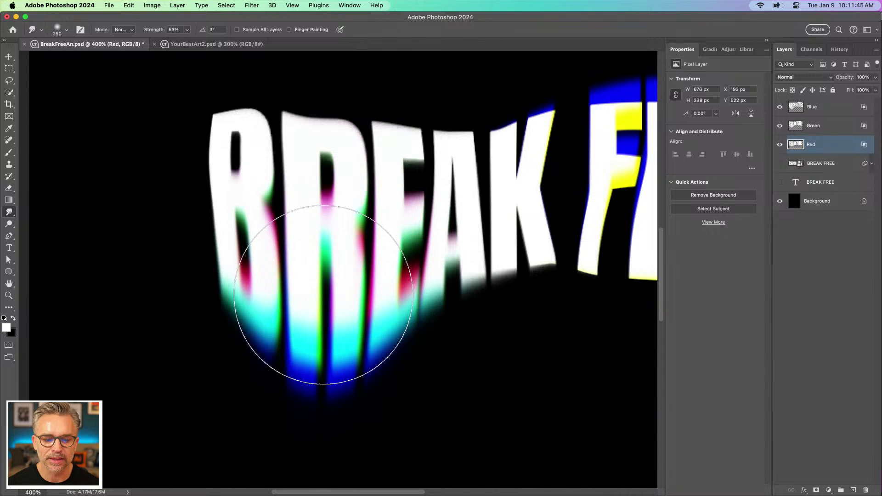
# Step: Smudge the Green layer upward over the R of FREE, and the Red layer upward there by a smaller amount
pyautogui.moveTo(440, 238)
pyautogui.mouseDown()
pyautogui.moveTo(218, 265)
pyautogui.moveTo(112, 314)
pyautogui.moveTo(132, 325)
pyautogui.mouseUp()
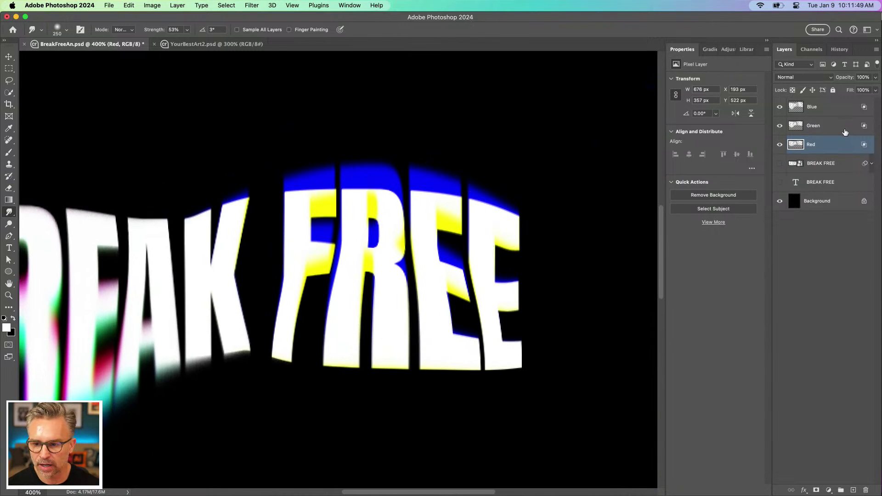
pyautogui.click(827, 126)
pyautogui.moveTo(355, 310); pyautogui.dragTo(371, 221)
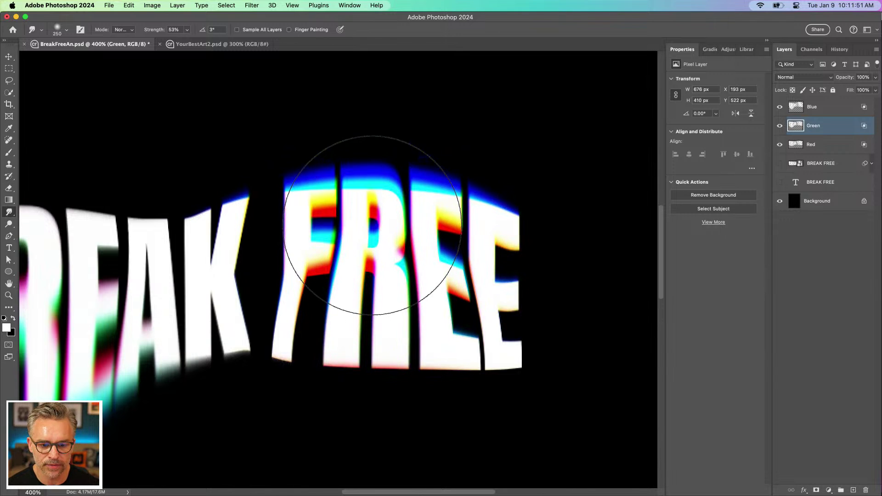
pyautogui.click(823, 147)
pyautogui.moveTo(376, 239); pyautogui.dragTo(374, 228)
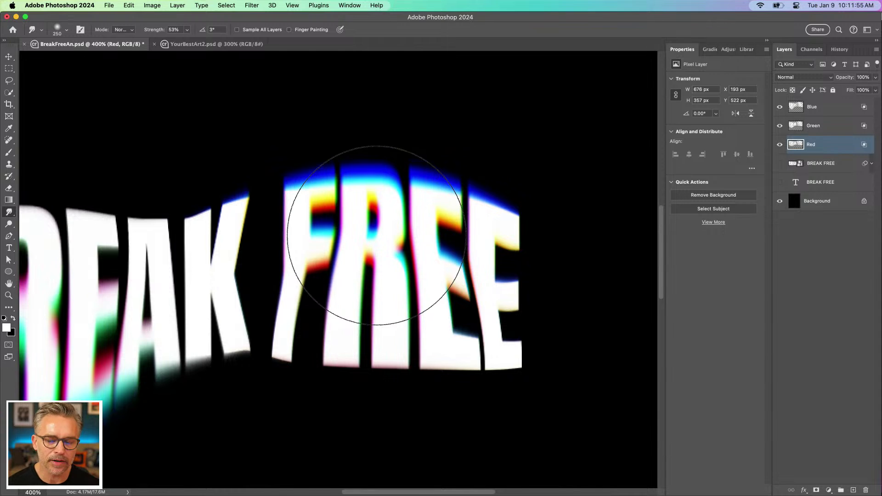
# Step: Create an empty layer group directly above the Red layer
pyautogui.press('super+minus')
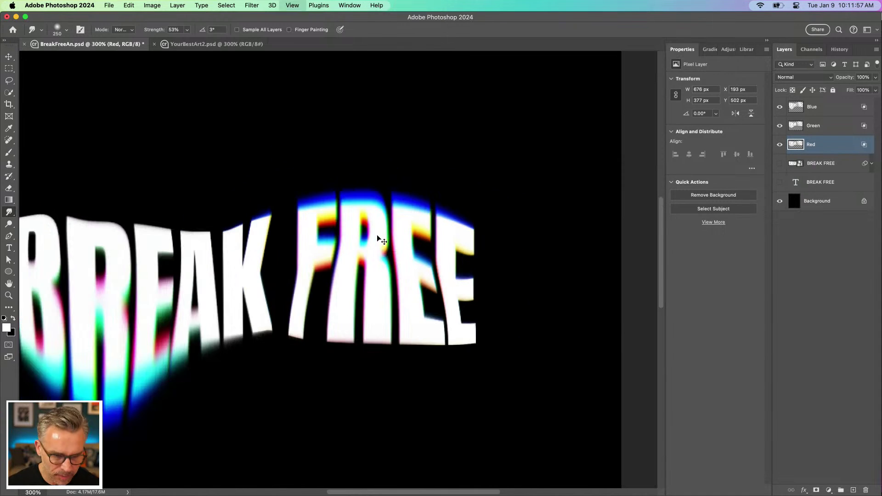
pyautogui.press('super+minus')
pyautogui.moveTo(236, 160); pyautogui.dragTo(331, 139)
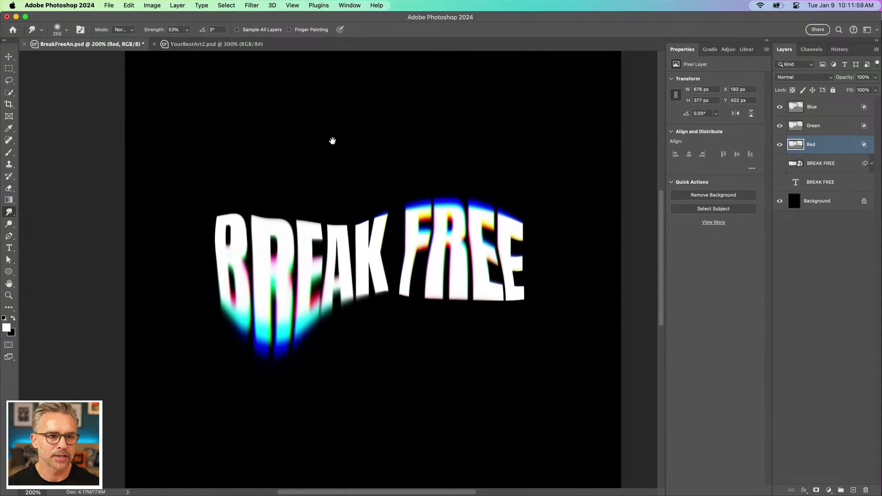
pyautogui.press('super+plus')
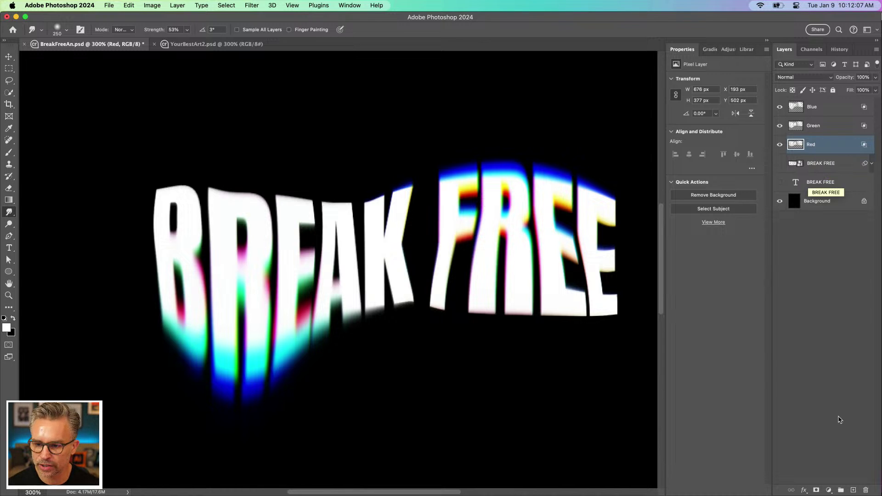
pyautogui.click(841, 490)
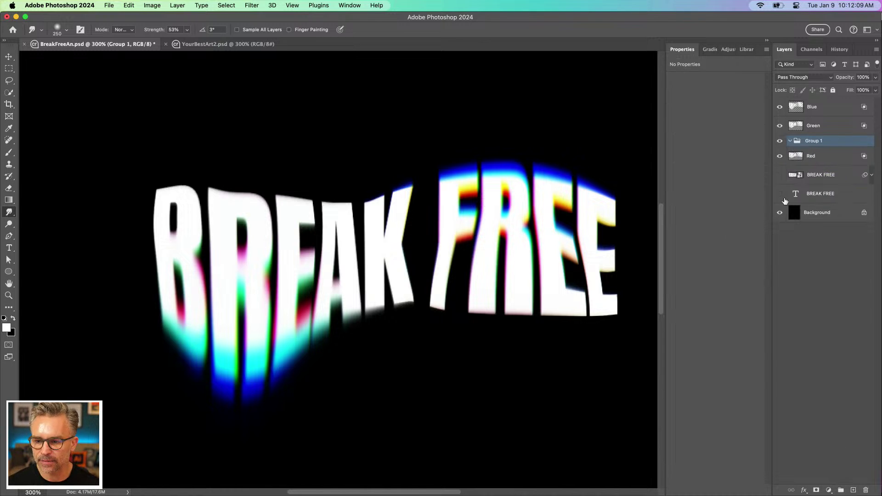
# Step: Change the layer thumbnails to the medium size
pyautogui.click(877, 52)
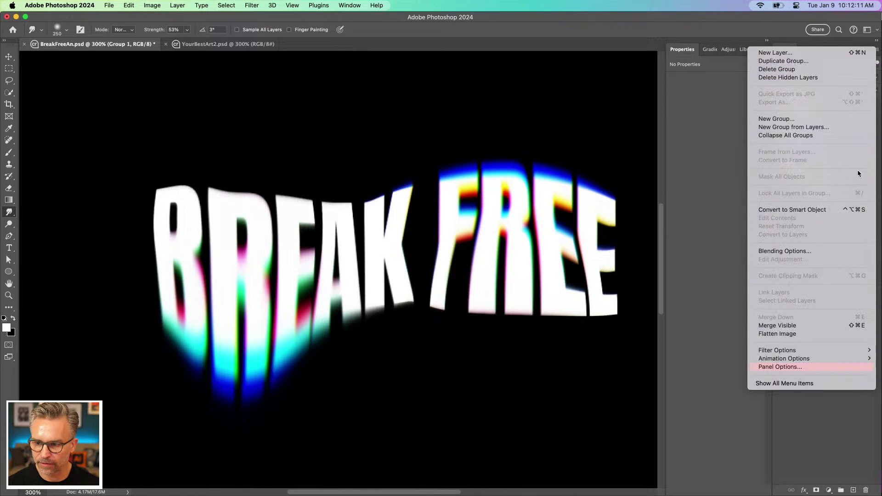
pyautogui.click(793, 368)
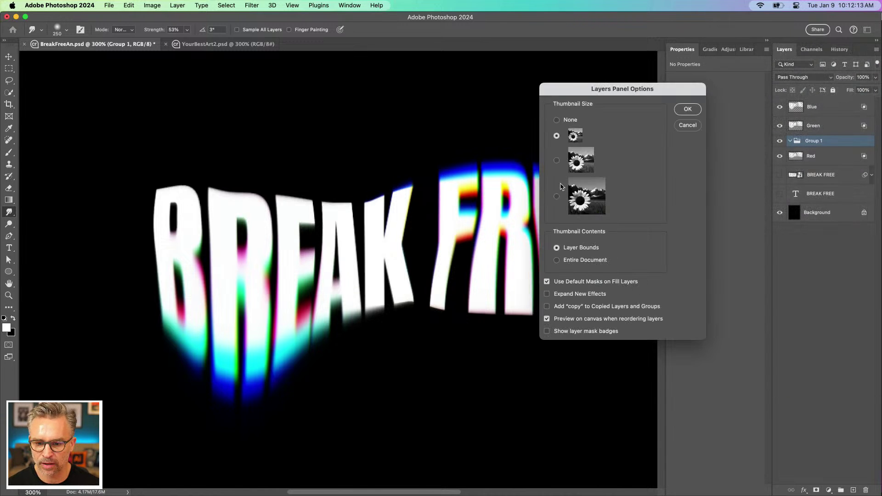
pyautogui.click(557, 161)
pyautogui.click(688, 111)
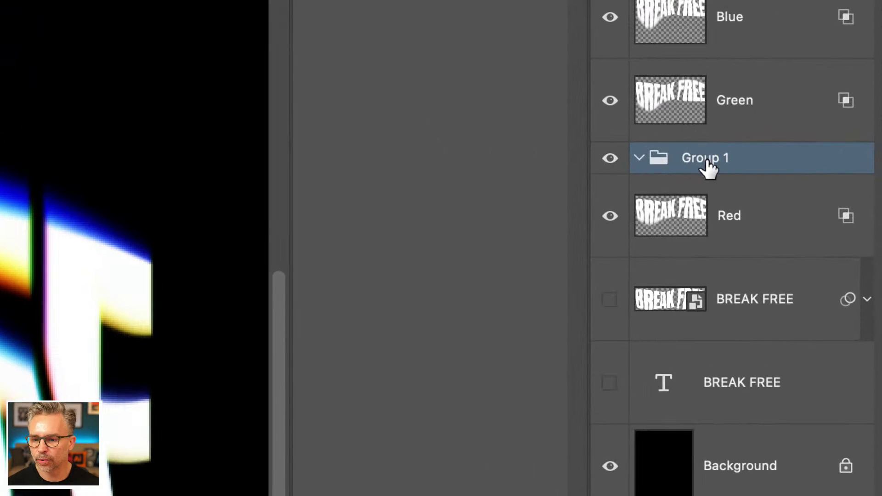
# Step: Rename the new group Red and restrict its advanced blending to the R channel only
pyautogui.doubleClick(801, 161)
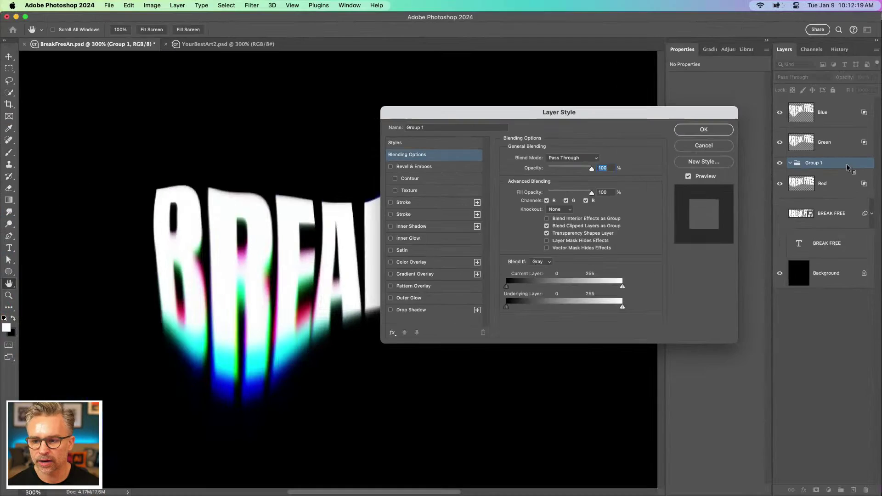
pyautogui.moveTo(526, 112); pyautogui.dragTo(579, 147)
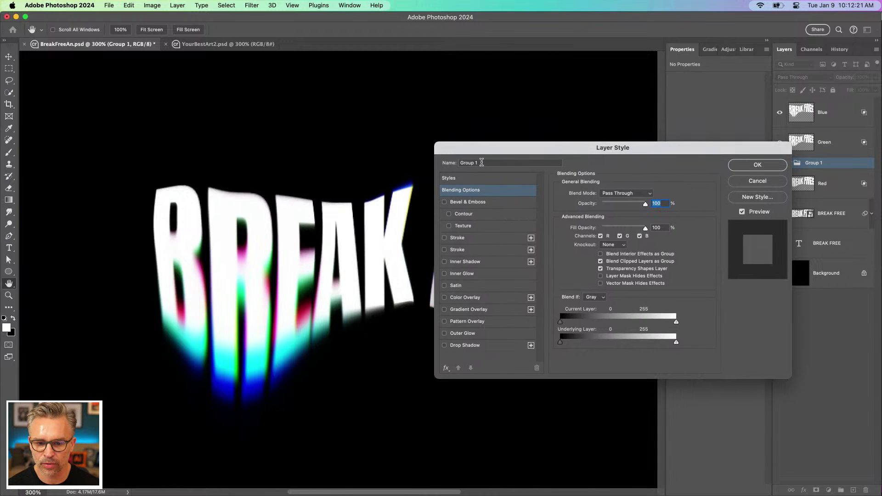
pyautogui.click(502, 163)
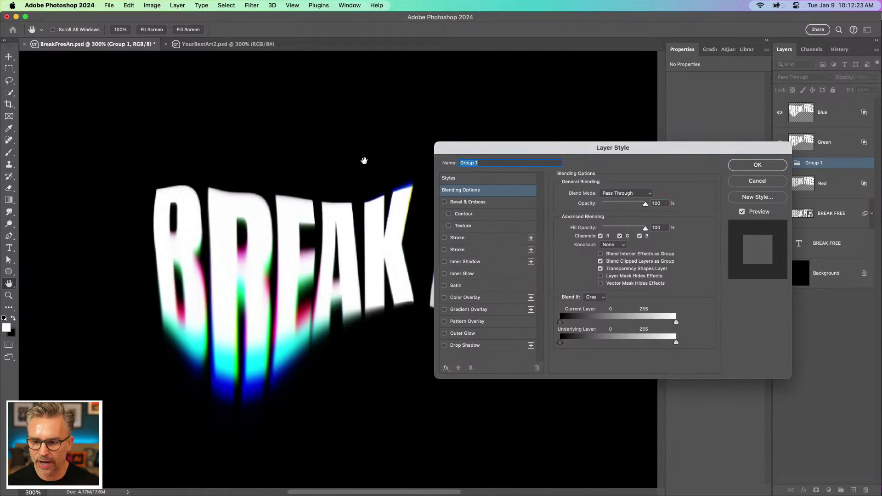
pyautogui.write('Red')
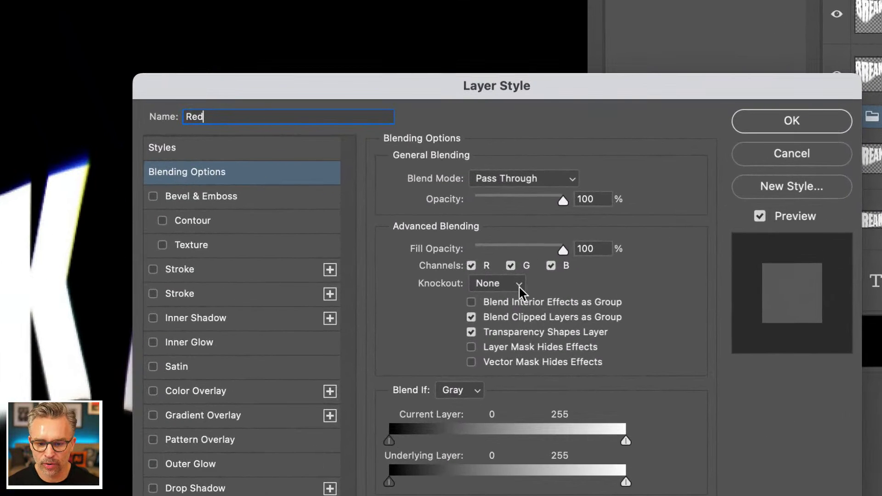
pyautogui.click(511, 265)
pyautogui.click(551, 266)
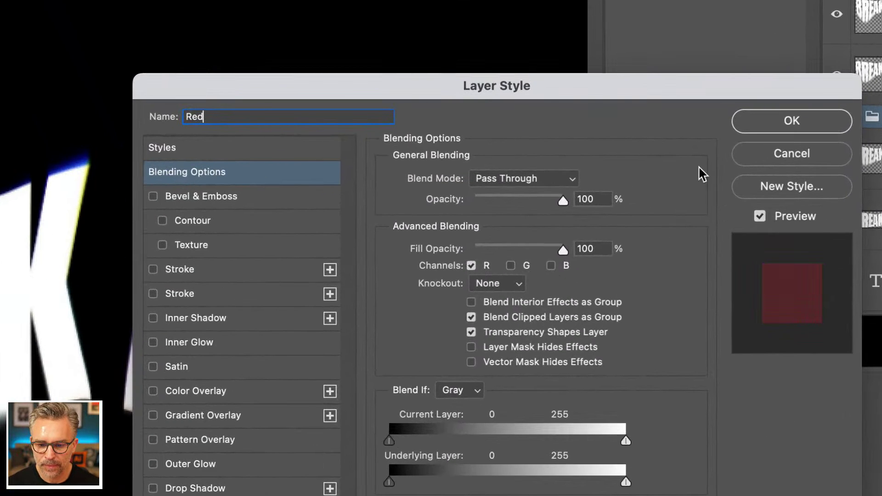
pyautogui.click(776, 121)
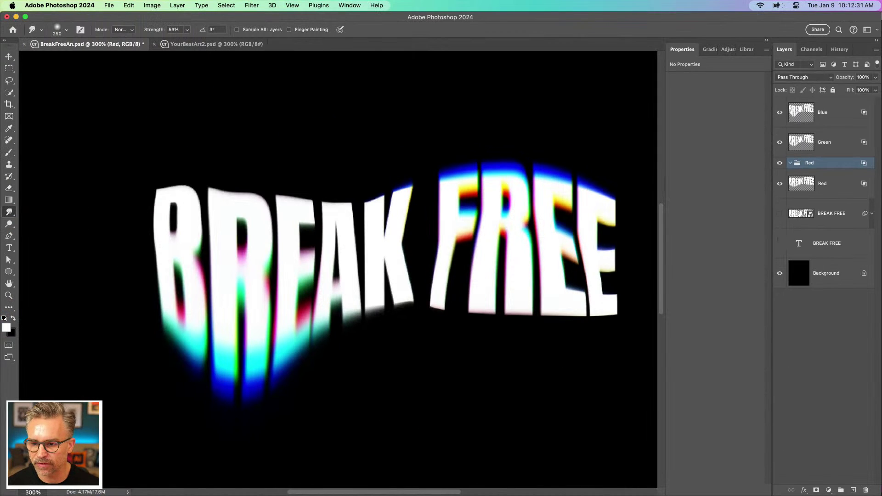
# Step: Move the Red layer into the Red group and add a new empty layer above it inside the group
pyautogui.click(812, 184)
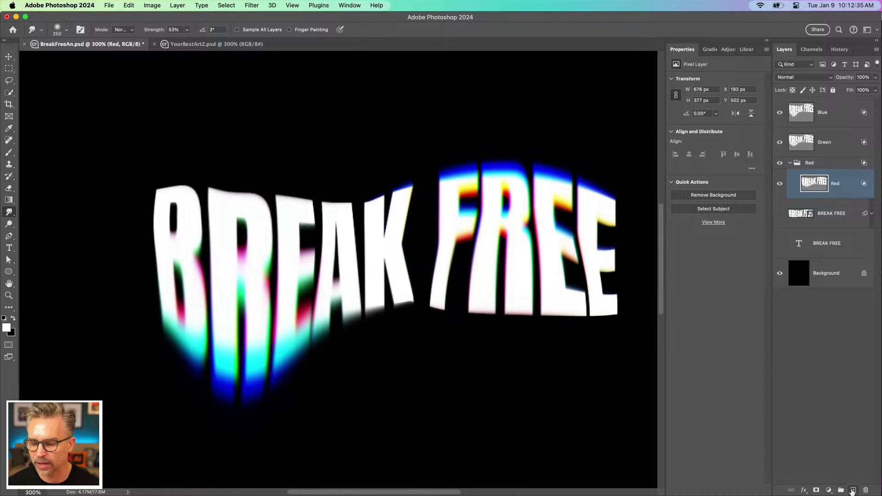
pyautogui.click(854, 491)
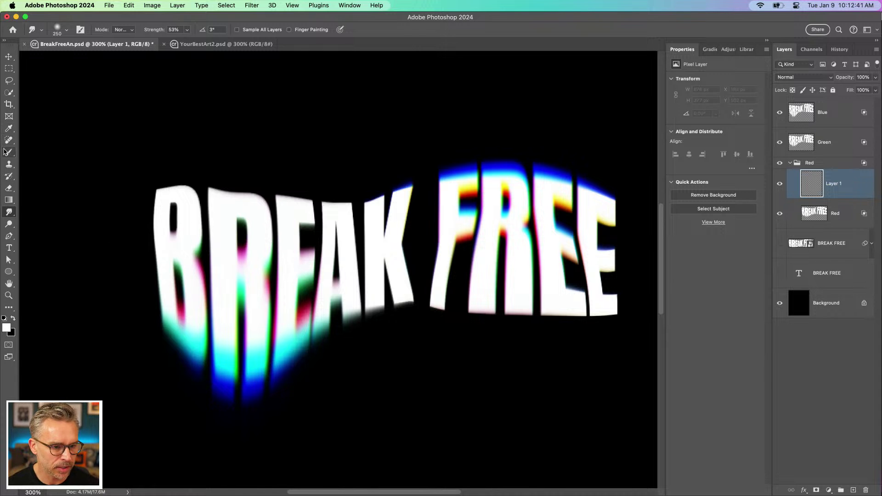
# Step: Paint a soft glow under BREAK on the new layer with a 300 px white Brush, undoing the extra stroke beneath FREE
pyautogui.click(9, 152)
pyautogui.moveTo(220, 268); pyautogui.dragTo(231, 394)
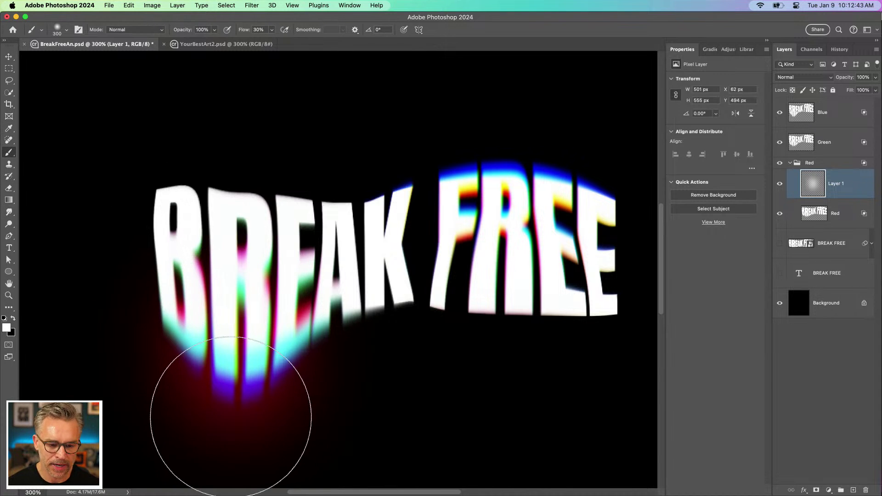
pyautogui.moveTo(327, 370); pyautogui.dragTo(561, 384)
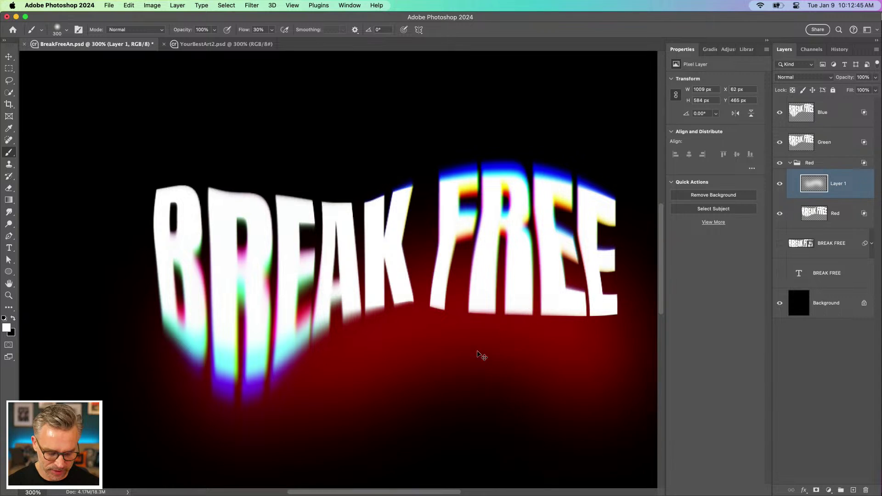
pyautogui.press('super+z')
# Step: Dab a large soft spot above the B of BREAK and two smaller 175 px spots above the middle of the lettering
pyautogui.click(137, 99)
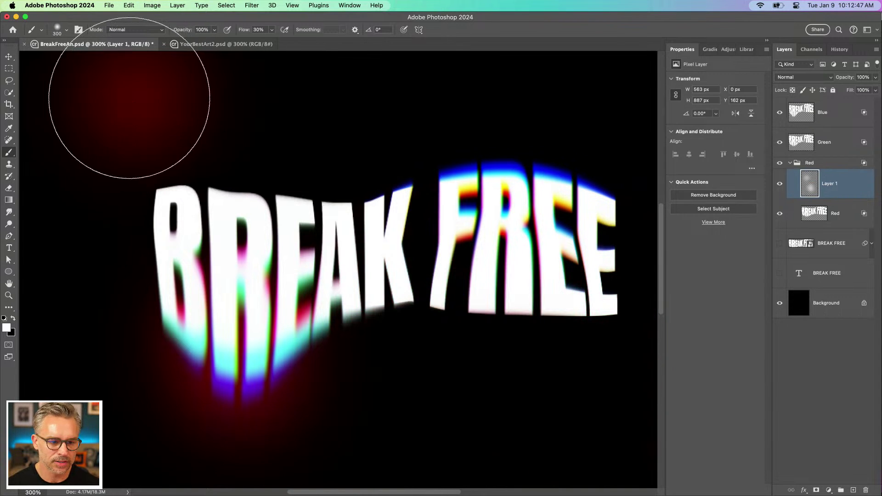
pyautogui.press('[')
pyautogui.press('[')
pyautogui.press('[')
pyautogui.click(329, 83)
pyautogui.click(448, 88)
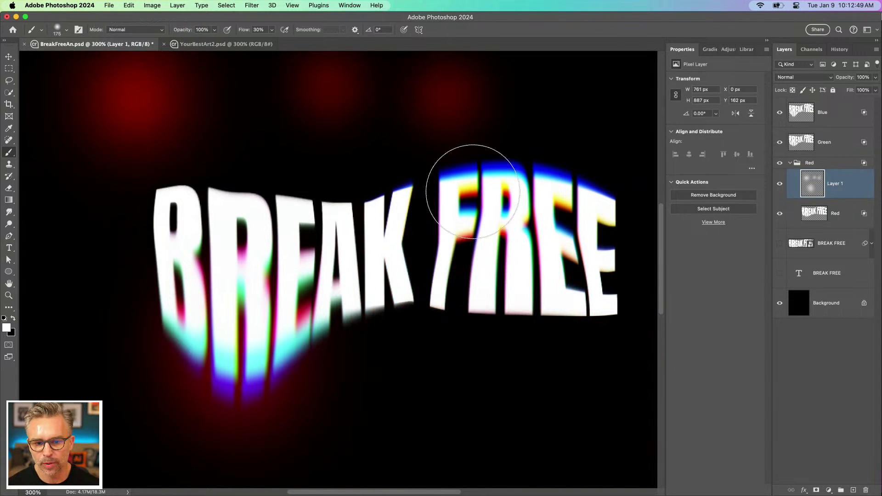
# Step: Dab a soft spot below FREE and review the Red group's advanced blending options
pyautogui.click(501, 405)
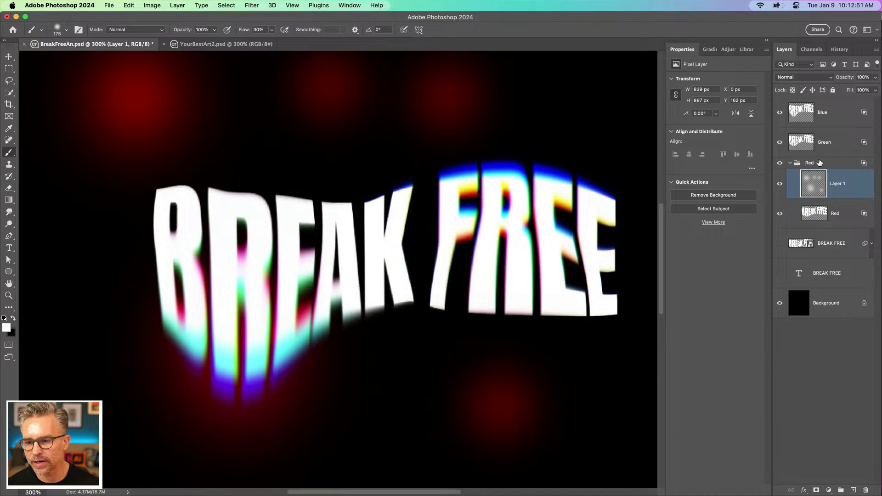
pyautogui.doubleClick(820, 162)
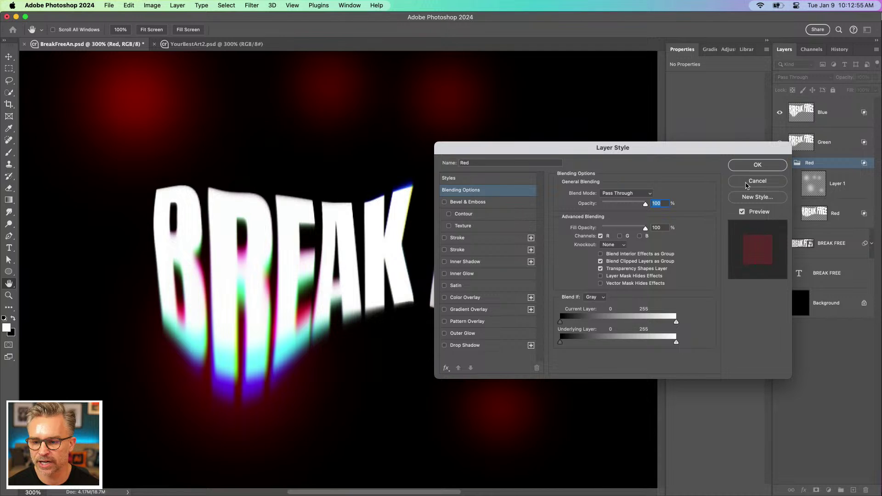
pyautogui.click(746, 183)
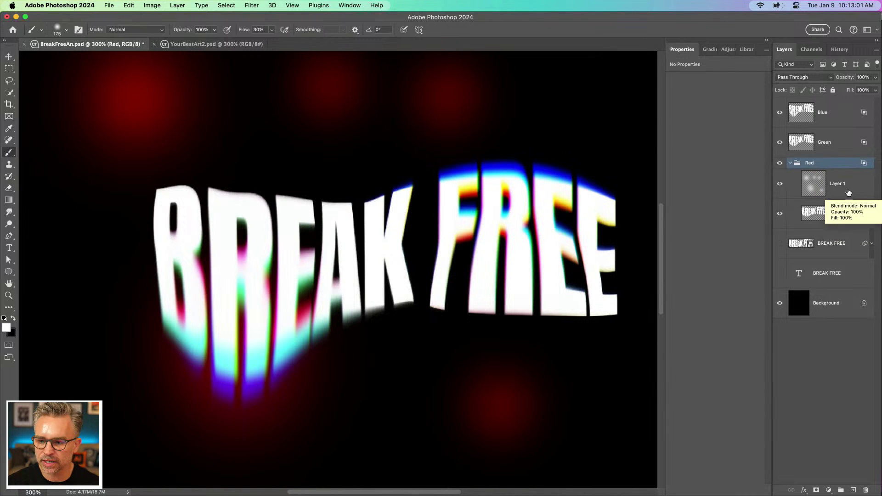
# Step: Move Layer 1 and the Red layer out of the Red group and remove the group
pyautogui.click(820, 182)
pyautogui.keyDown('shift'); pyautogui.click(808, 217); pyautogui.keyUp('shift')
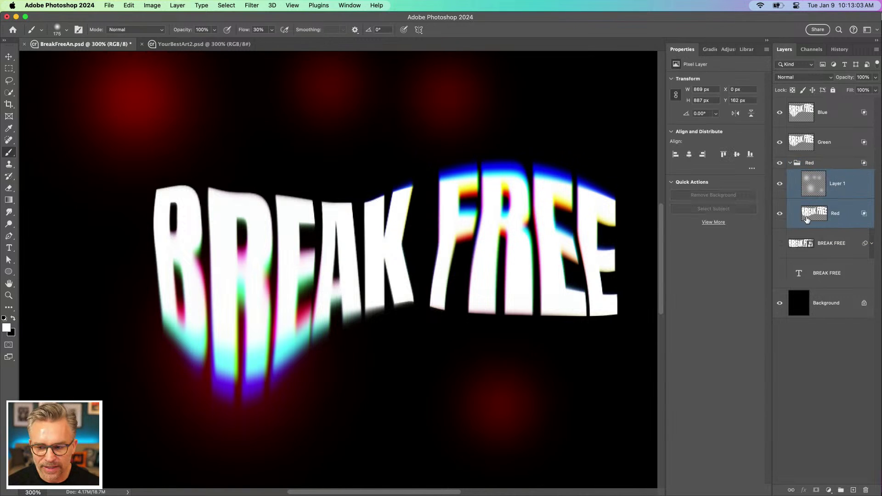
pyautogui.moveTo(808, 217); pyautogui.dragTo(811, 235)
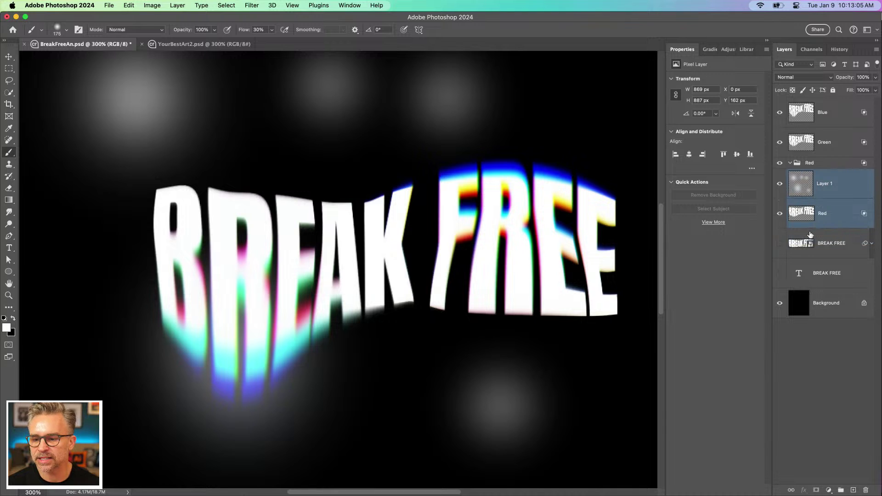
pyautogui.click(825, 163)
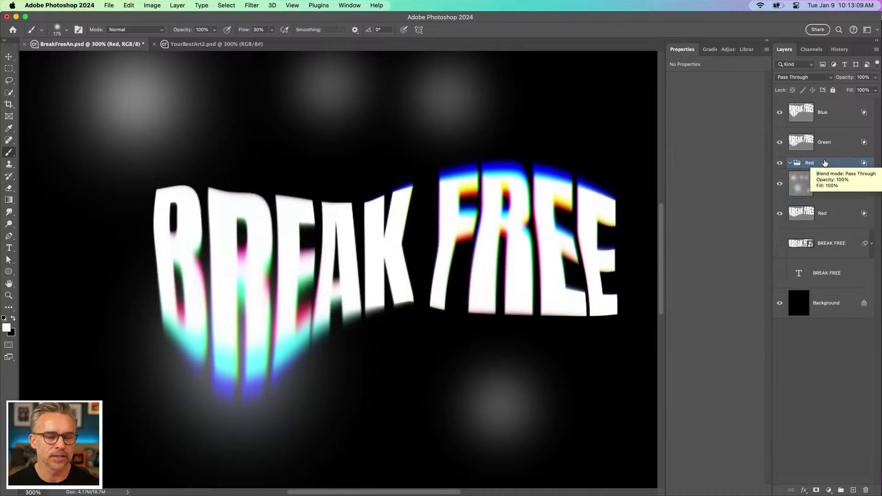
pyautogui.press('super+shift+g')
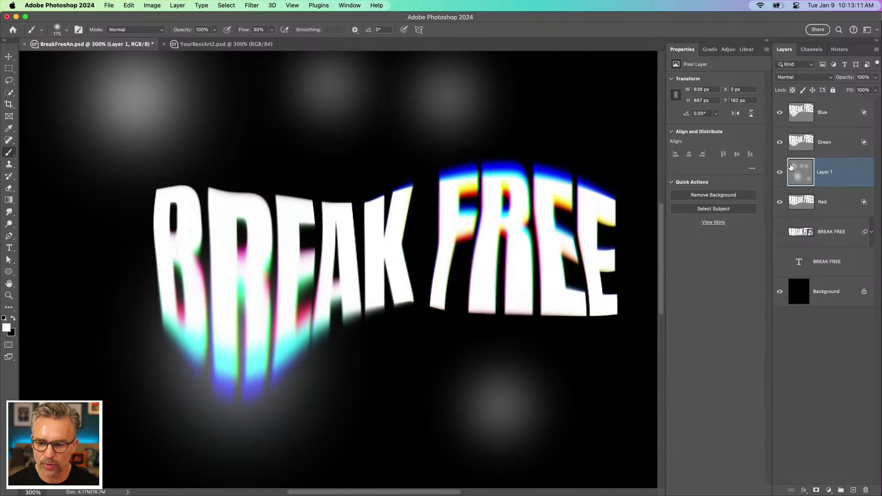
# Step: Restrict Layer 1's advanced blending to the R channel only and rename the layer red bursts
pyautogui.doubleClick(845, 172)
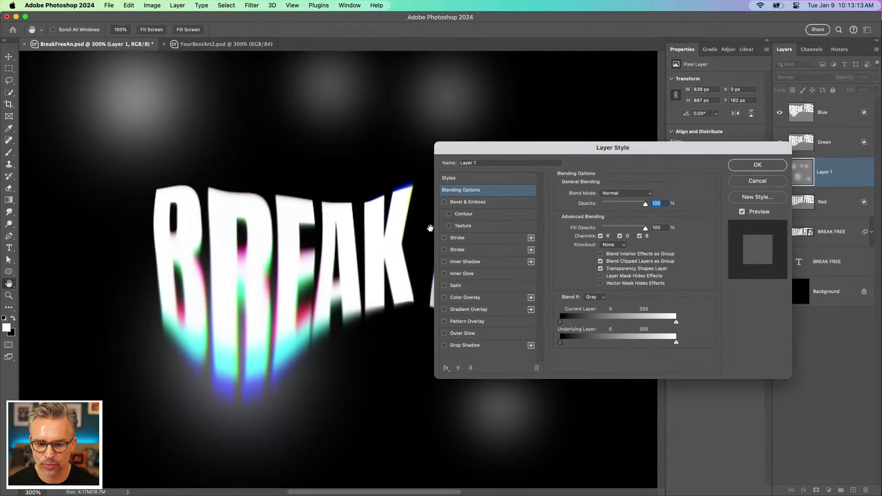
pyautogui.click(619, 237)
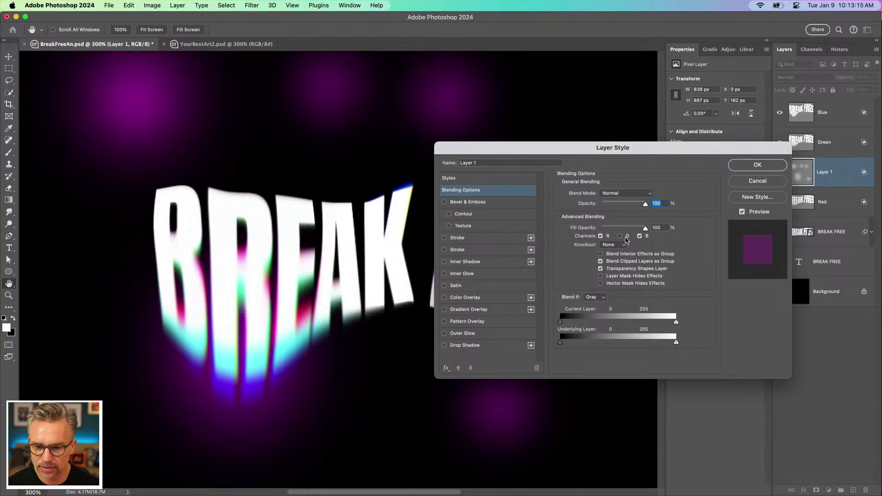
pyautogui.click(640, 236)
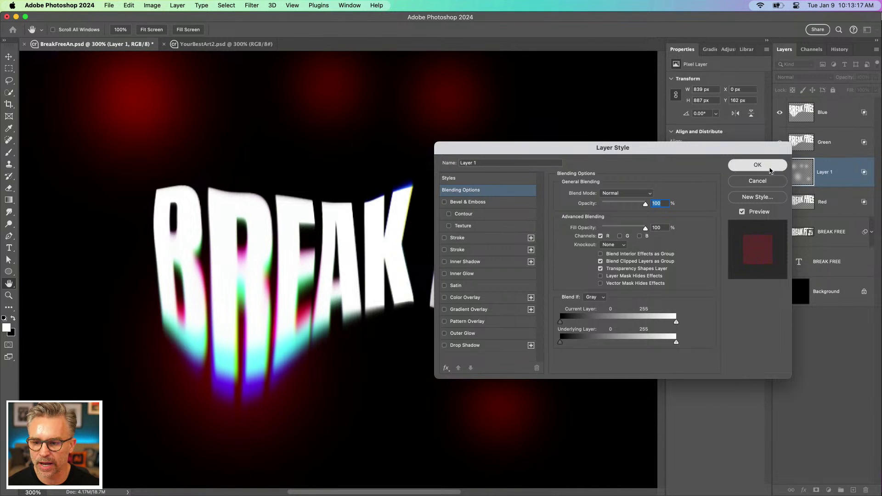
pyautogui.click(772, 166)
pyautogui.doubleClick(824, 172)
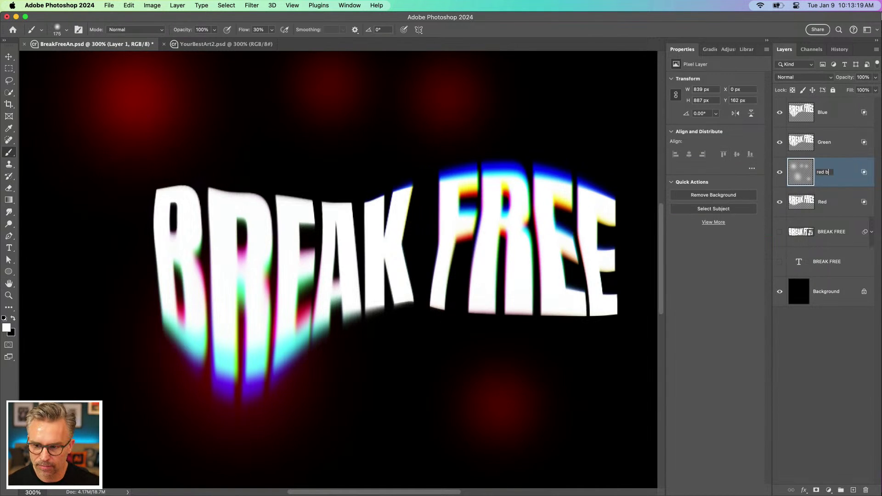
pyautogui.write('red bursts')
pyautogui.press('Return')
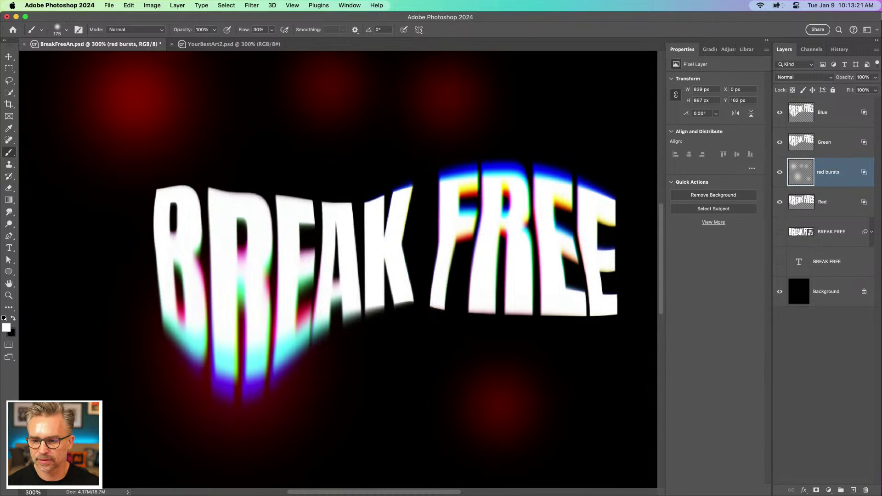
# Step: Try intensifying the glows by duplicating the red bursts layer, and undo the duplication
pyautogui.press('super+minus')
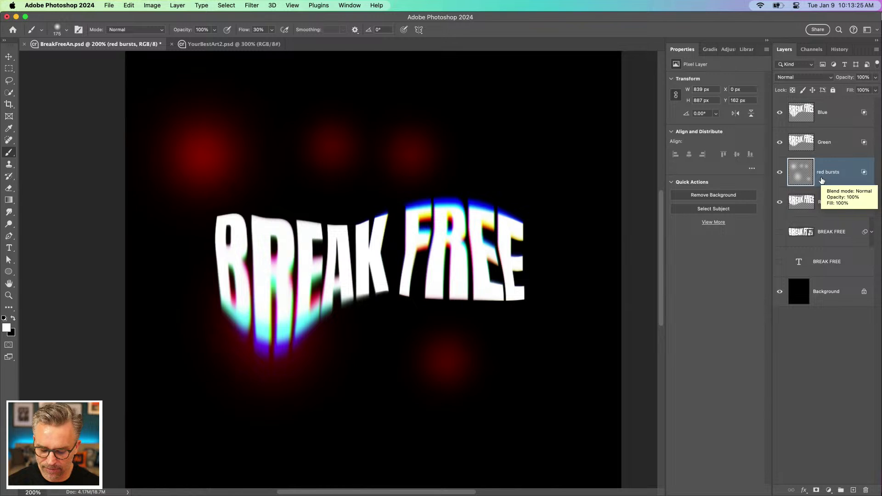
pyautogui.press('super+j')
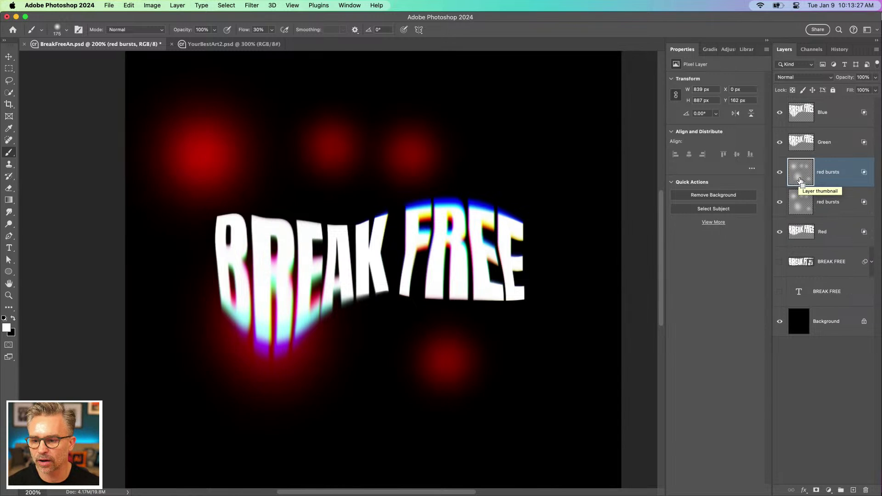
pyautogui.press('super+z')
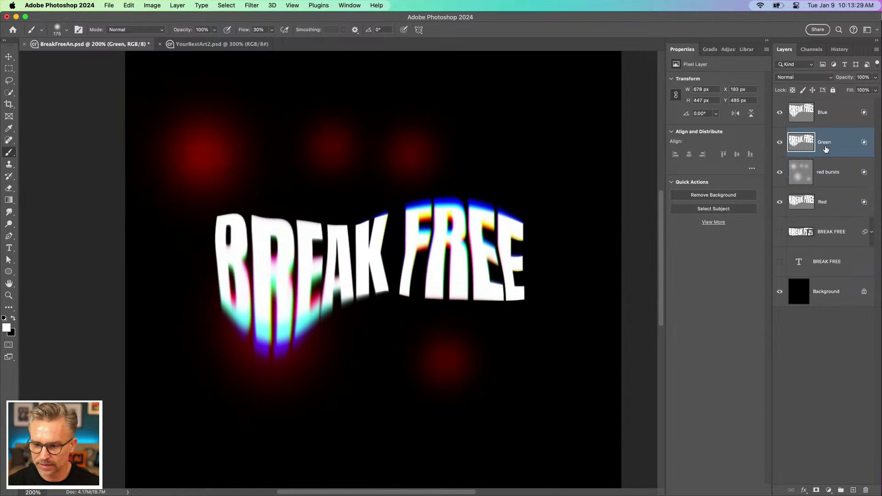
# Step: Turn a duplicate of the Green layer into an empty layer named Green burst
pyautogui.click(823, 155)
pyautogui.press('super+j')
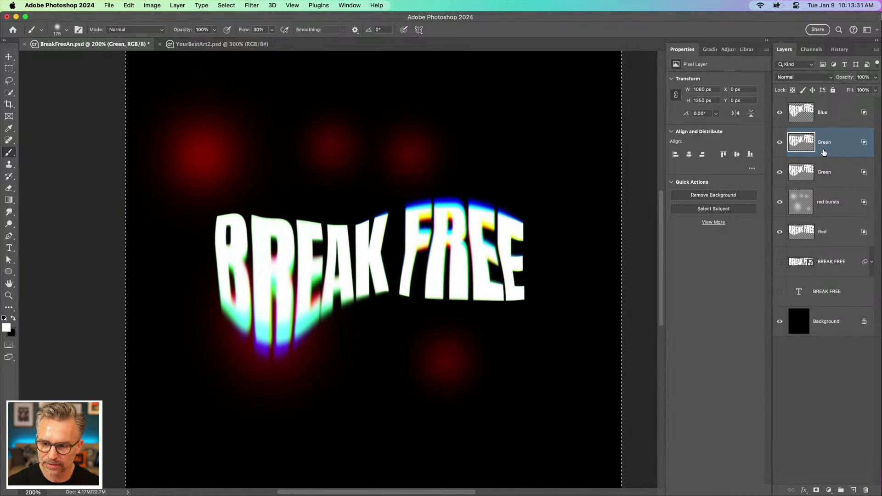
pyautogui.press('Delete')
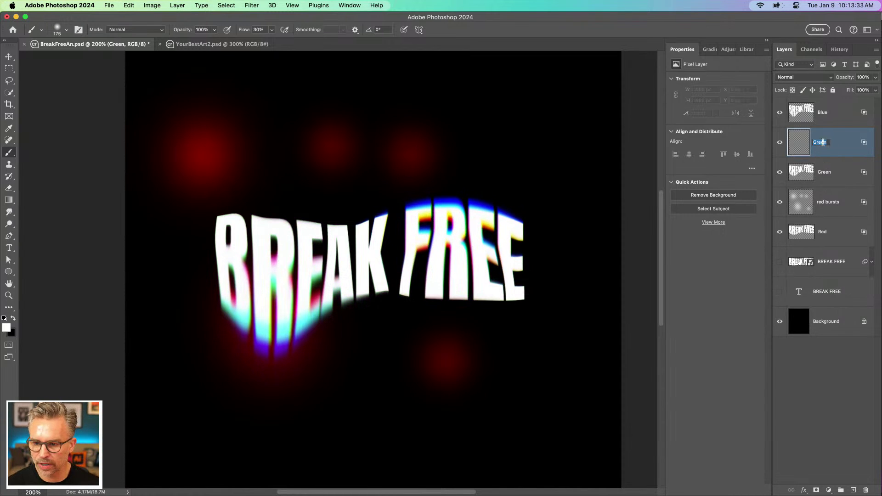
pyautogui.doubleClick(826, 143)
pyautogui.write('burst')
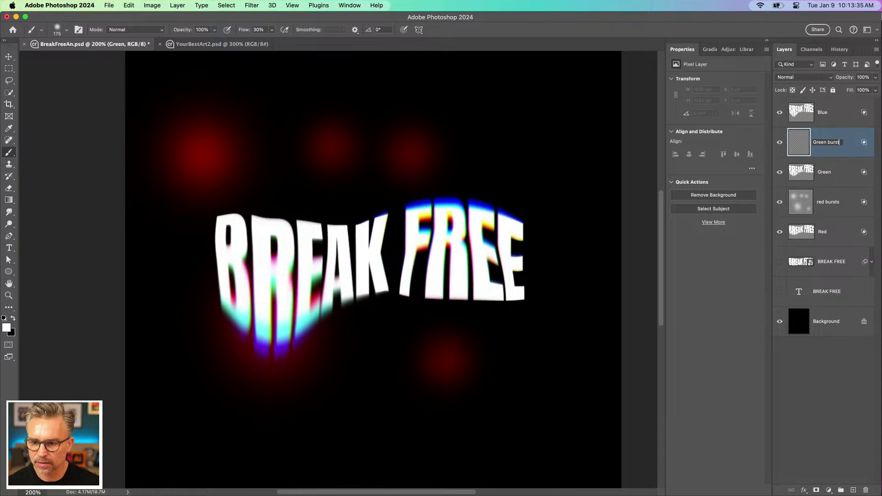
pyautogui.press('Return')
# Step: Paint a soft diagonal streak on the Green burst layer, overlapping the large red spot above the B of BREAK
pyautogui.moveTo(207, 193)
pyautogui.mouseDown()
pyautogui.moveTo(241, 138)
pyautogui.moveTo(224, 116)
pyautogui.mouseUp()
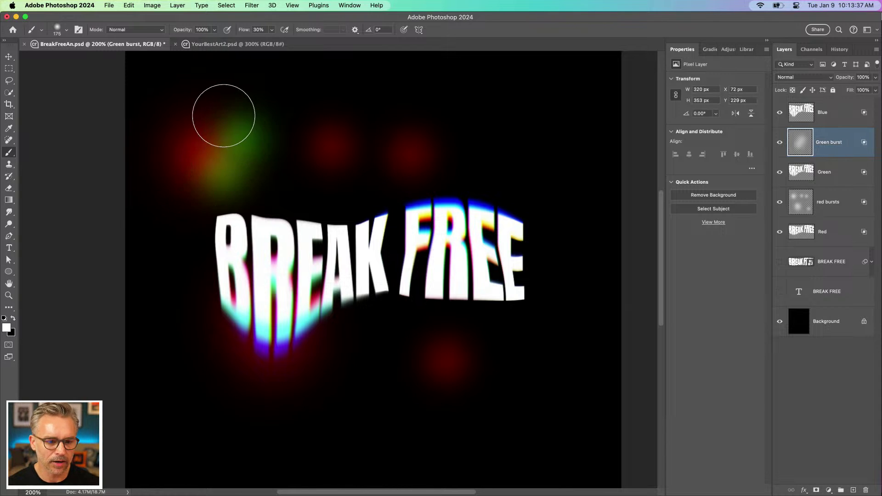
pyautogui.press(']')
pyautogui.press(']')
pyautogui.press('super+equal')
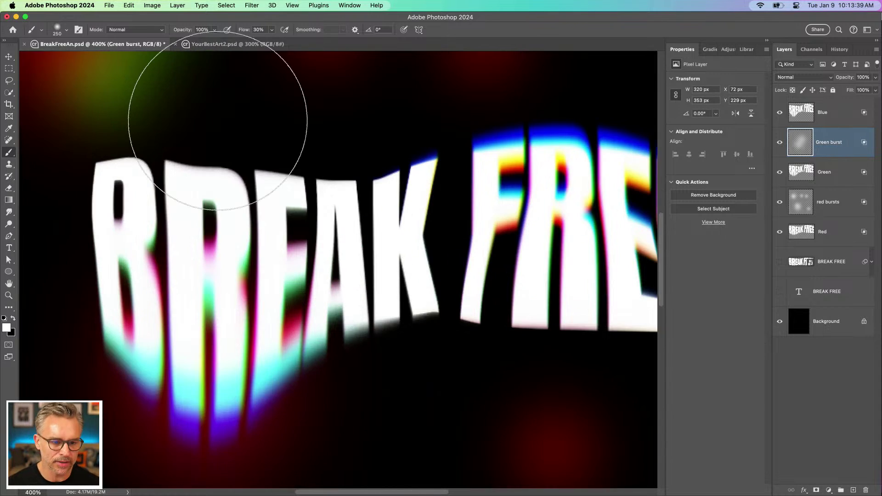
pyautogui.moveTo(216, 147); pyautogui.dragTo(442, 341)
pyautogui.press('[')
pyautogui.press('[')
pyautogui.press('[')
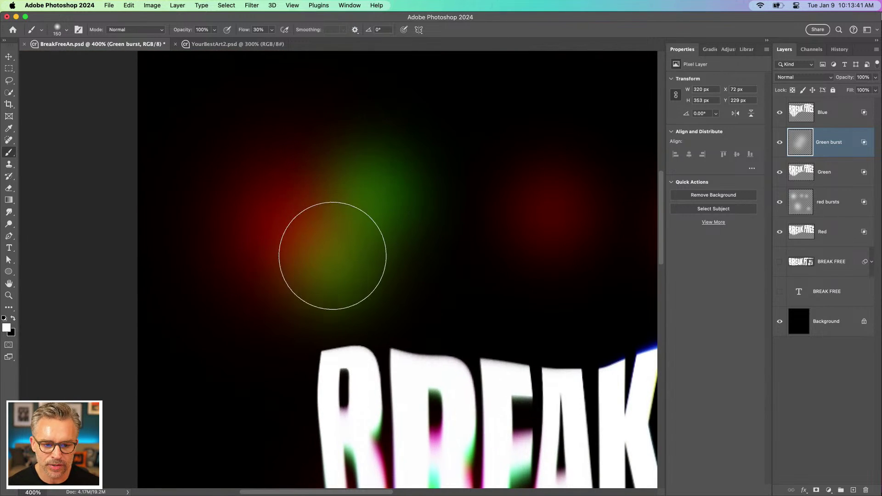
pyautogui.press('[')
pyautogui.moveTo(332, 256)
pyautogui.mouseDown()
pyautogui.moveTo(358, 222)
pyautogui.moveTo(362, 199)
pyautogui.moveTo(323, 195)
pyautogui.moveTo(307, 224)
pyautogui.moveTo(306, 196)
pyautogui.moveTo(273, 266)
pyautogui.moveTo(296, 214)
pyautogui.moveTo(259, 203)
pyautogui.moveTo(260, 179)
pyautogui.moveTo(463, 225)
pyautogui.mouseUp()
# Step: Strengthen and widen the glow around the green streak on the red bursts layer with a 200 px Brush
pyautogui.click(793, 201)
pyautogui.press(']')
pyautogui.press(']')
pyautogui.press(']')
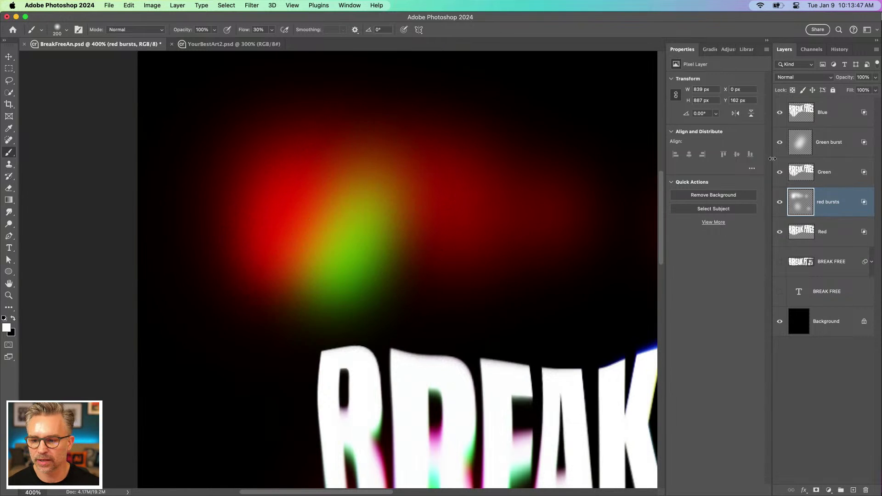
# Step: Turn a duplicate of the Blue layer into an empty layer named Blue burst
pyautogui.click(824, 123)
pyautogui.press('super+j')
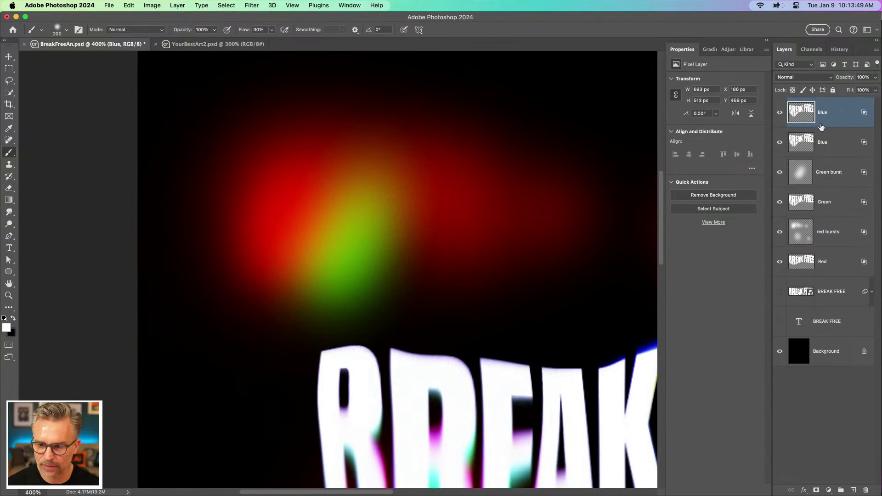
pyautogui.press('super+a')
pyautogui.press('Delete')
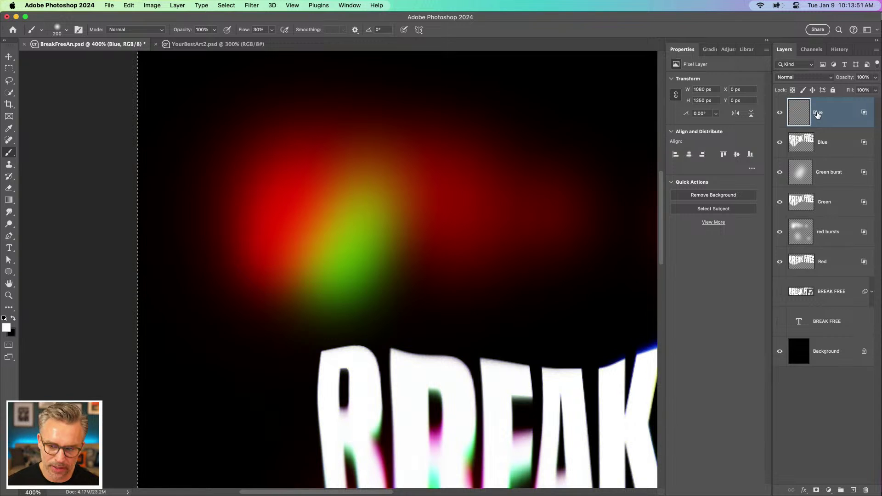
pyautogui.press('super+d')
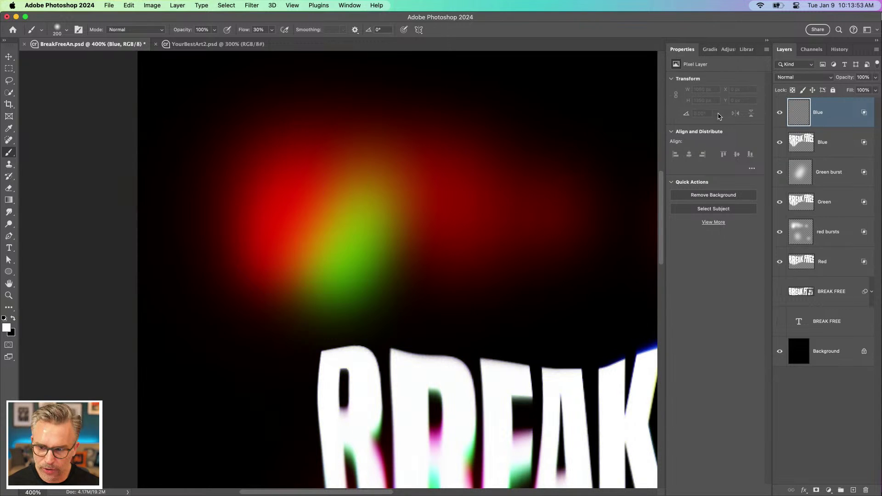
pyautogui.doubleClick(818, 113)
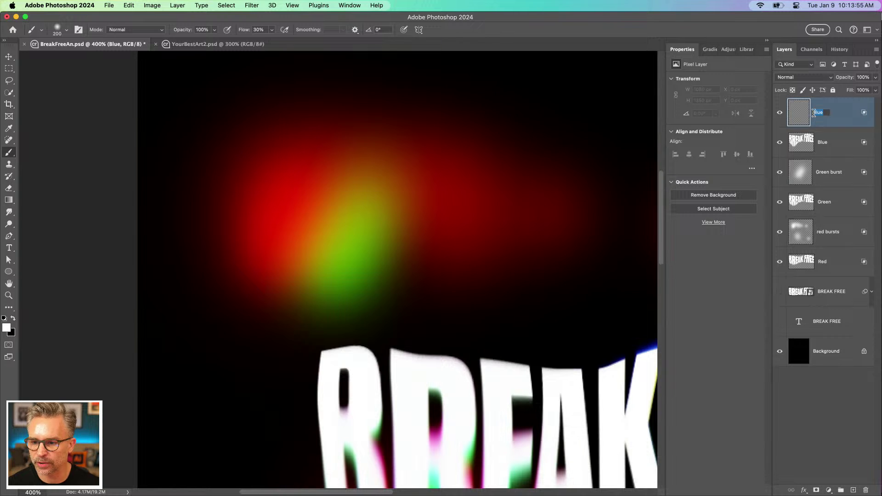
pyautogui.write('burst')
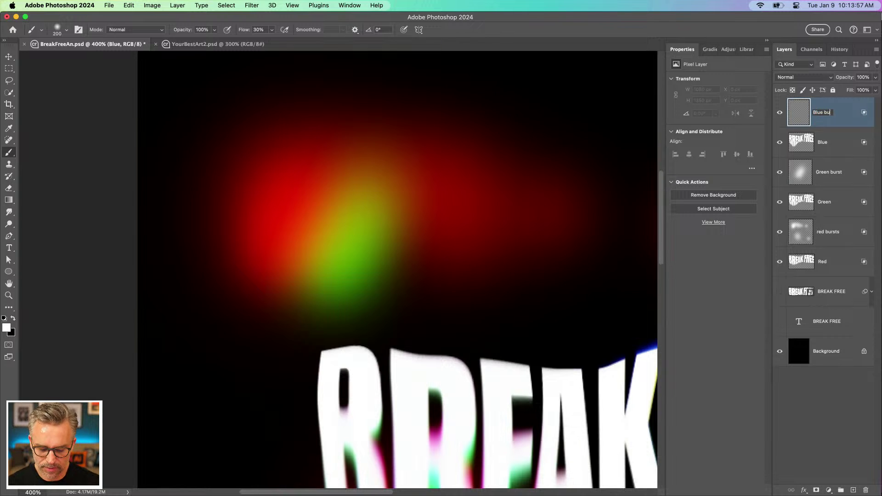
pyautogui.press('Return')
# Step: Paint soft glows over the red and green bursts on the Blue burst layer, extending them toward BREAK with a 150 px Brush
pyautogui.moveTo(323, 197)
pyautogui.mouseDown()
pyautogui.moveTo(303, 207)
pyautogui.moveTo(401, 200)
pyautogui.moveTo(440, 239)
pyautogui.moveTo(398, 273)
pyautogui.moveTo(328, 217)
pyautogui.moveTo(254, 207)
pyautogui.mouseUp()
pyautogui.press('[')
pyautogui.press('[')
pyautogui.press('super+minus')
pyautogui.press('super+minus')
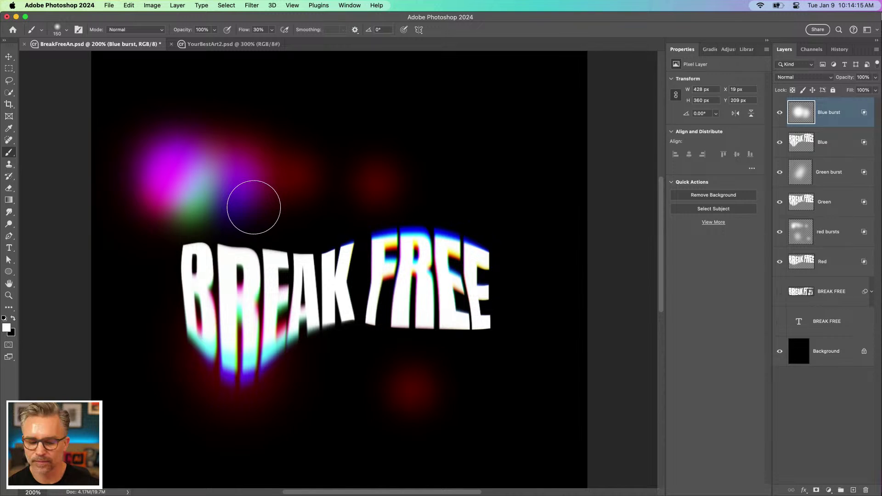
pyautogui.moveTo(252, 203)
pyautogui.mouseDown()
pyautogui.moveTo(186, 198)
pyautogui.moveTo(229, 237)
pyautogui.mouseUp()
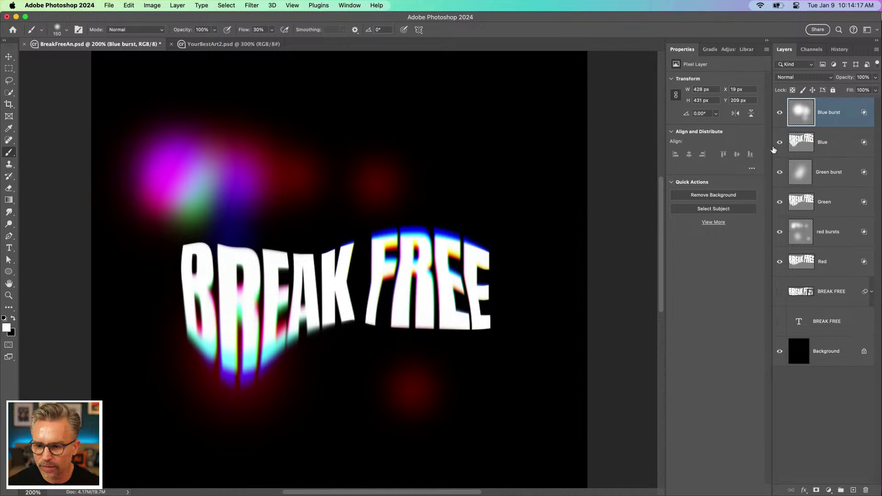
# Step: Select the Blue layer and the Soft Round Pressure Size brush, and undo the test dab between BREAK and FREE
pyautogui.click(798, 146)
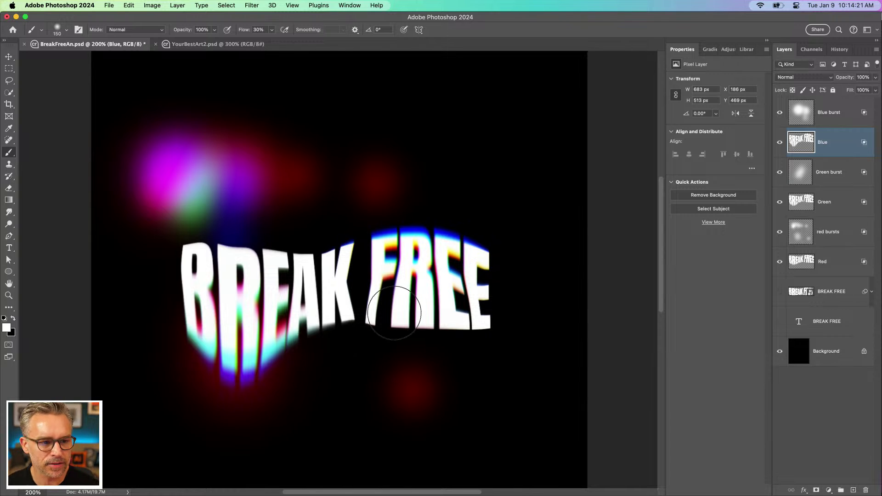
pyautogui.click(66, 29)
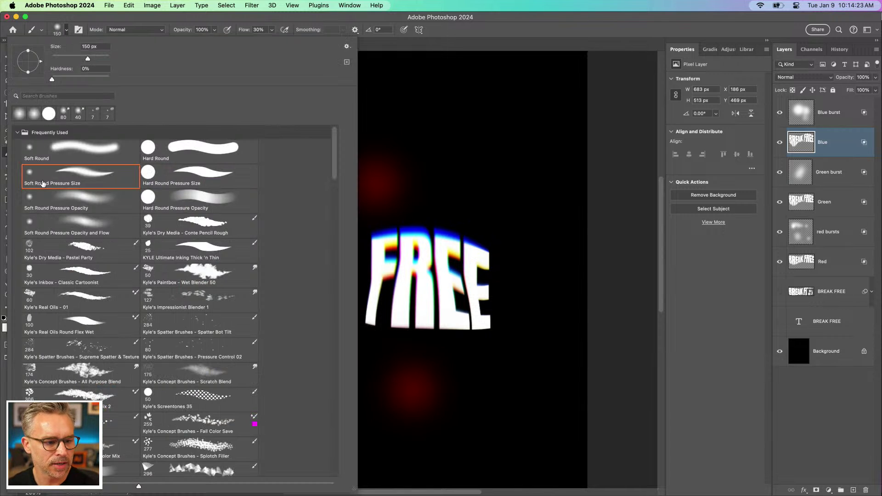
pyautogui.doubleClick(30, 178)
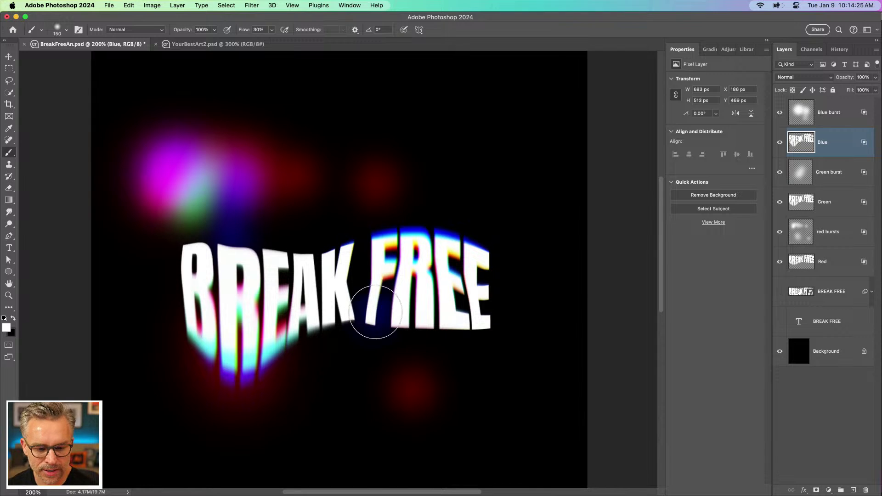
pyautogui.press('super+z')
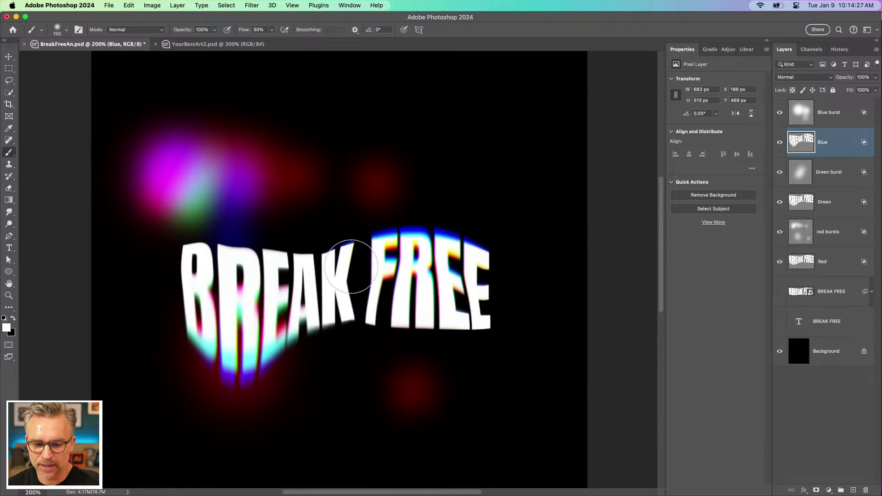
# Step: Dab 150 px spots high above and diagonally below FREE on the Blue layer, plus a 90 px spot directly beneath FREE
pyautogui.click(454, 108)
pyautogui.click(500, 396)
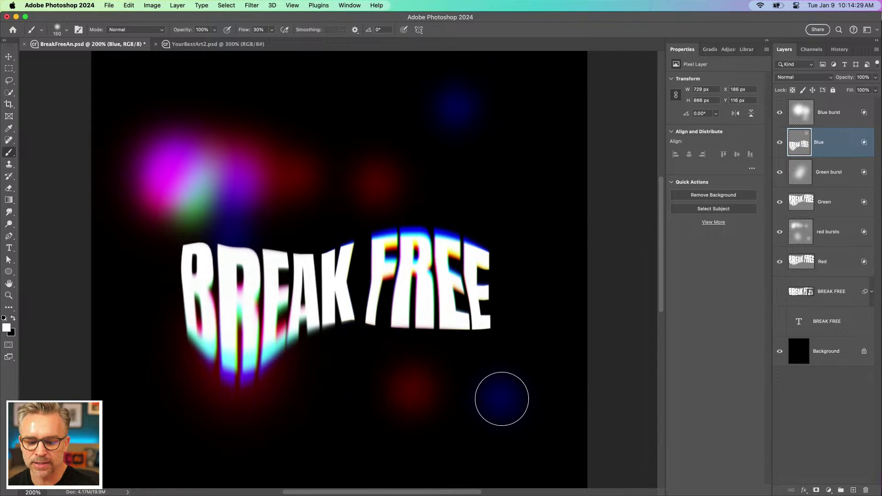
pyautogui.press('[')
pyautogui.press('[')
pyautogui.press('[')
pyautogui.click(401, 340)
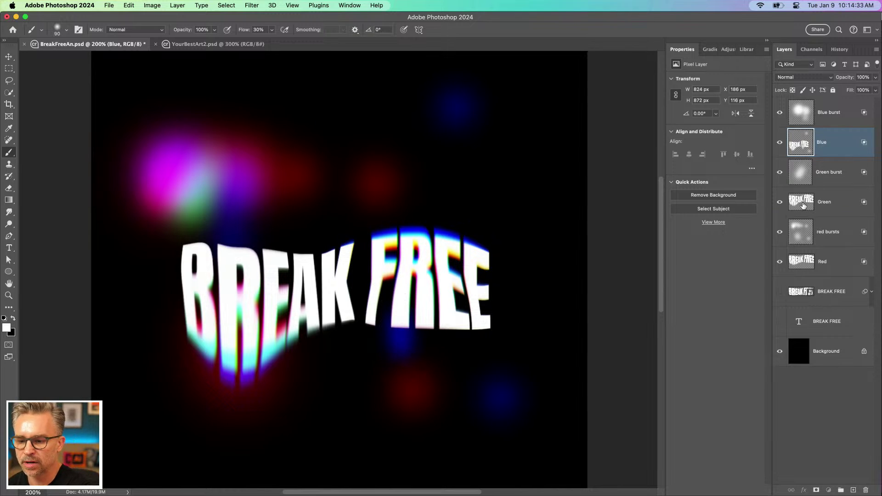
# Step: Dab 90 px spots beneath FREE on the Green and red bursts layers, and brush over the top of BREAK on the Red layer
pyautogui.click(802, 202)
pyautogui.click(403, 341)
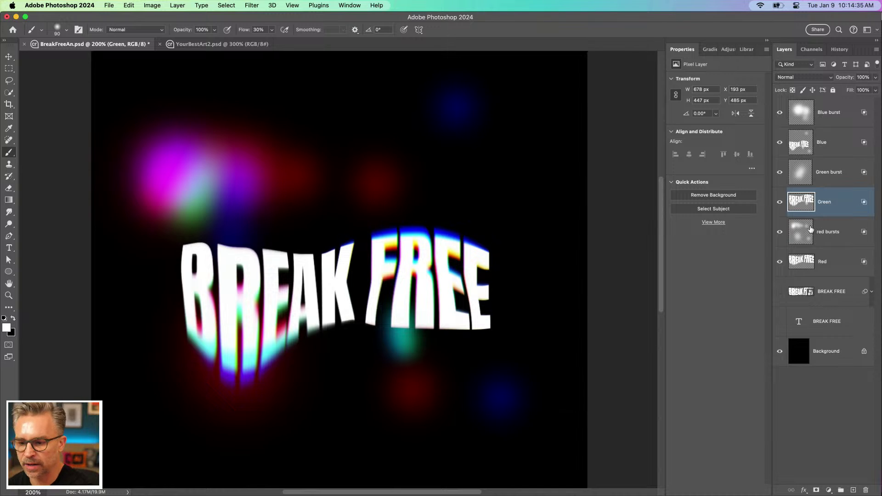
pyautogui.click(803, 236)
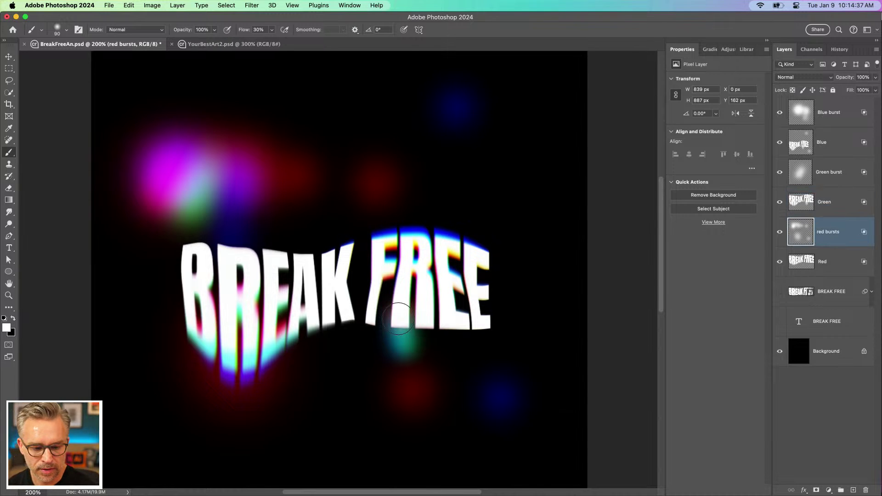
pyautogui.click(405, 341)
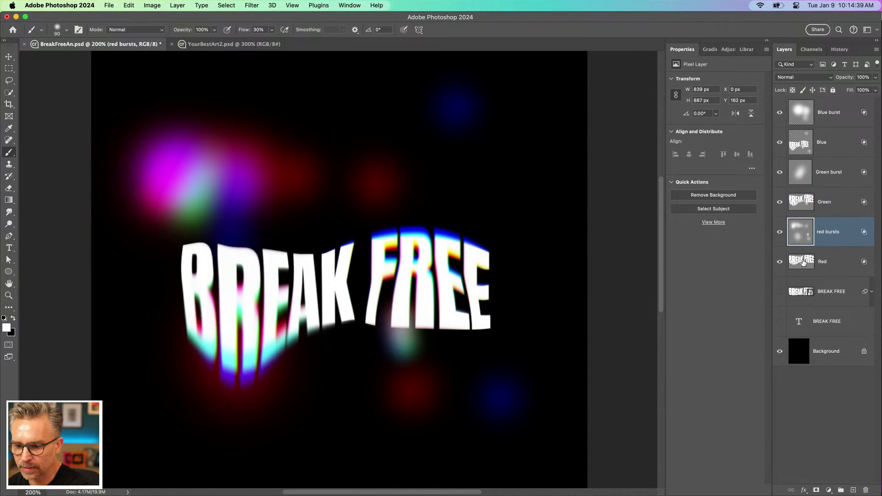
pyautogui.click(803, 262)
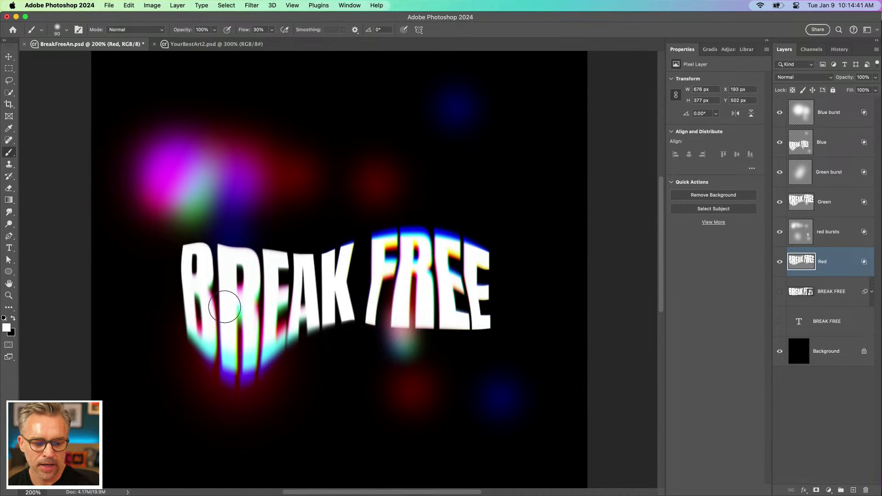
pyautogui.moveTo(248, 281); pyautogui.dragTo(201, 246)
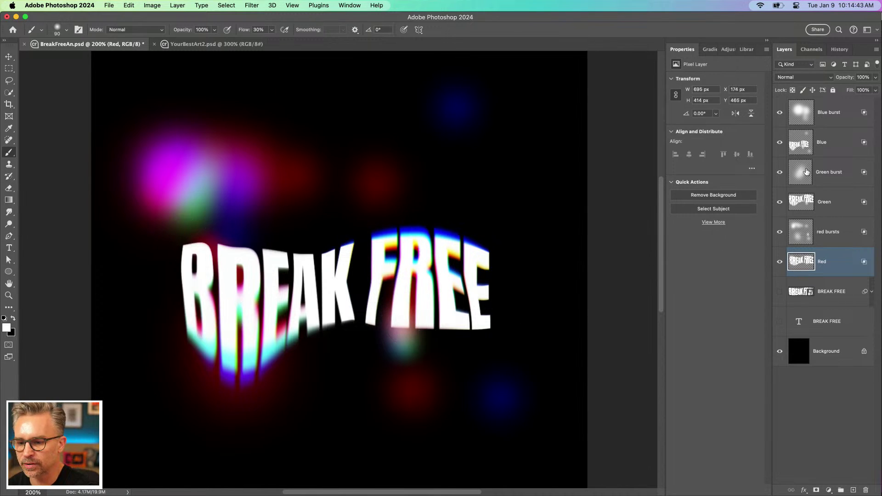
# Step: Paint 150 px glows above the end of FREE on the Green burst and Blue burst layers, and save the document
pyautogui.click(807, 171)
pyautogui.press(']')
pyautogui.press(']')
pyautogui.press(']')
pyautogui.moveTo(478, 248)
pyautogui.mouseDown()
pyautogui.moveTo(493, 234)
pyautogui.moveTo(410, 282)
pyautogui.moveTo(493, 232)
pyautogui.moveTo(472, 238)
pyautogui.mouseUp()
pyautogui.click(804, 112)
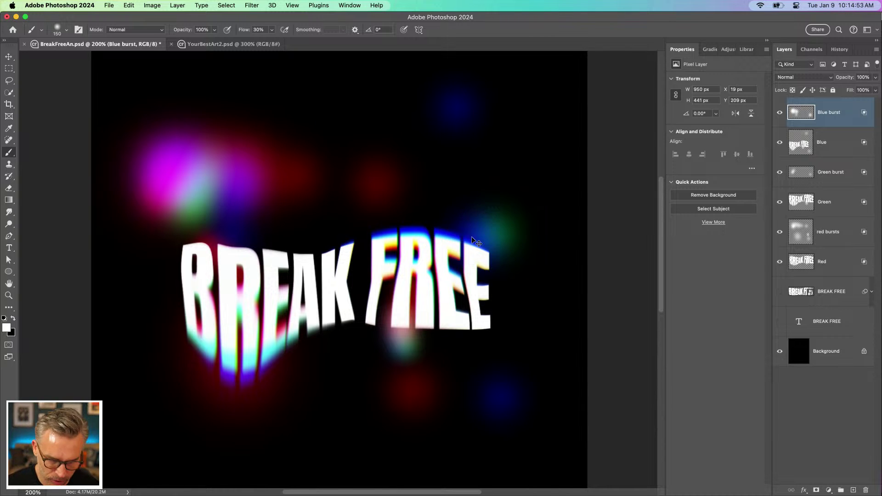
pyautogui.press('super+plus')
pyautogui.press('super+minus')
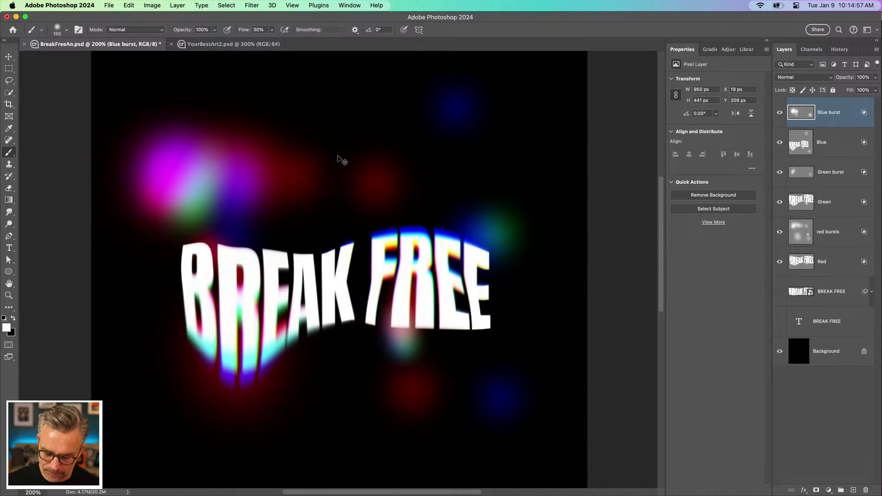
pyautogui.press('super+minus')
pyautogui.press('super+plus')
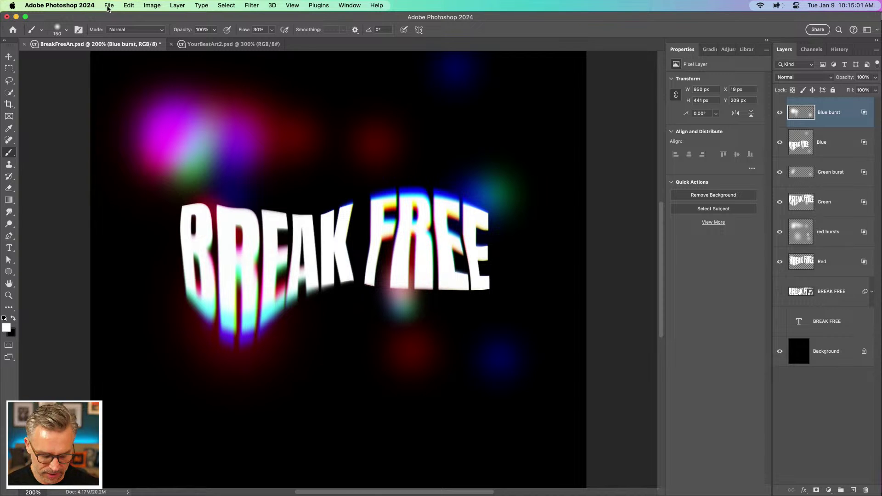
pyautogui.press('super+s')
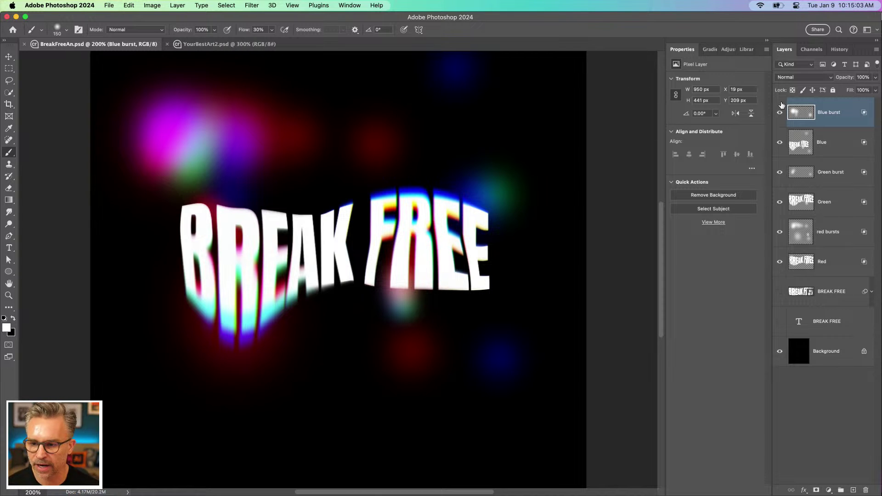
# Step: Add a Gradient Map adjustment layer above the Blue burst layer and toggle its visibility to compare the artwork
pyautogui.click(829, 490)
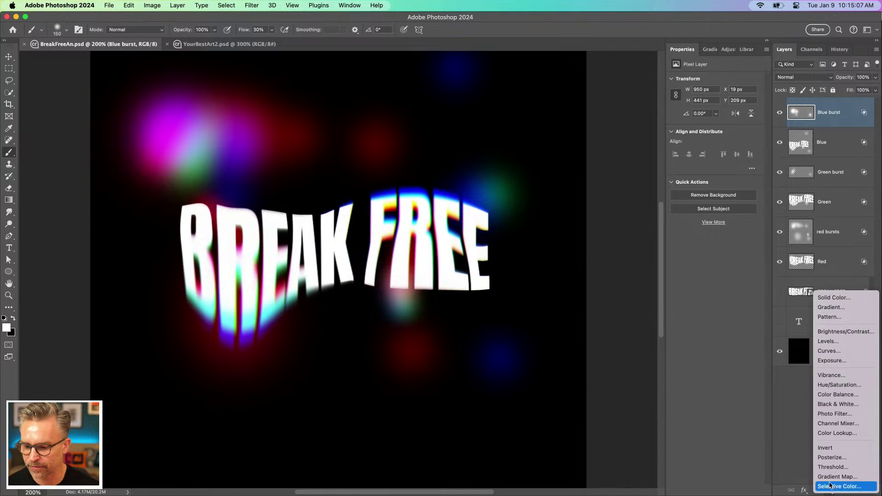
pyautogui.click(837, 477)
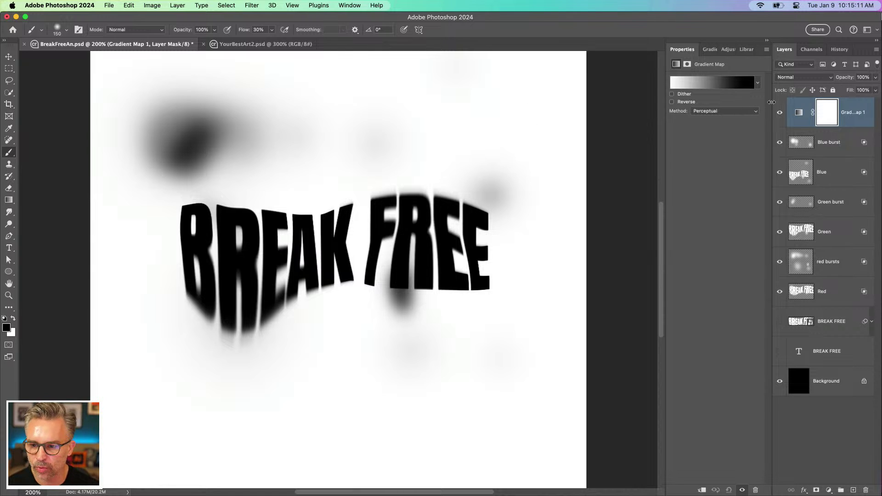
pyautogui.moveTo(771, 102); pyautogui.dragTo(744, 101)
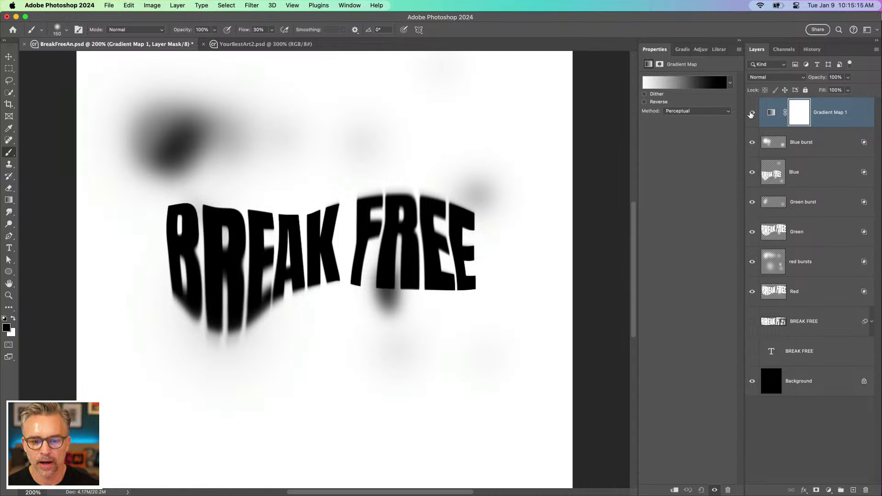
pyautogui.click(752, 113)
pyautogui.click(752, 113)
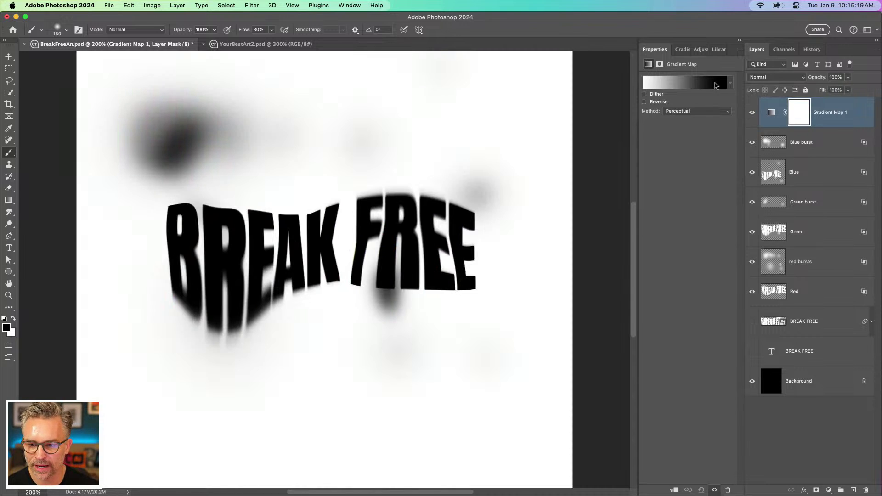
# Step: Apply the Violet, Orange preset to the gradient map and move its orange stop to location 99
pyautogui.click(715, 85)
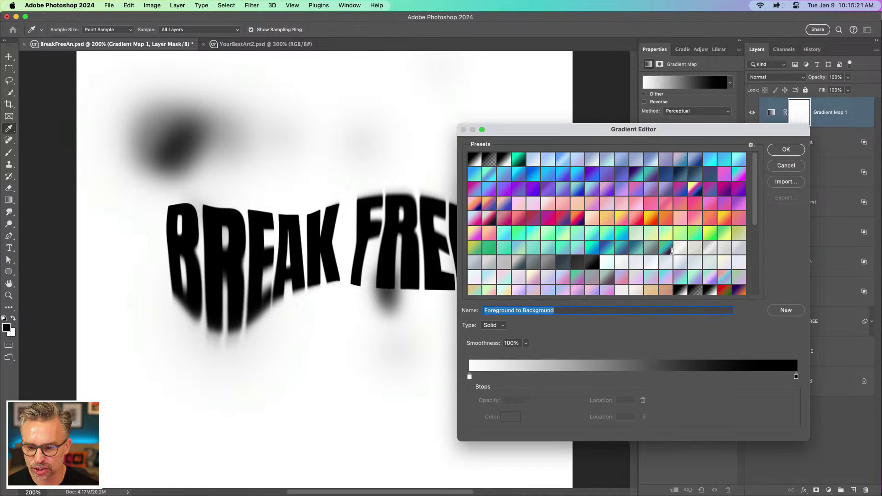
pyautogui.scroll(-2, 738, 291)
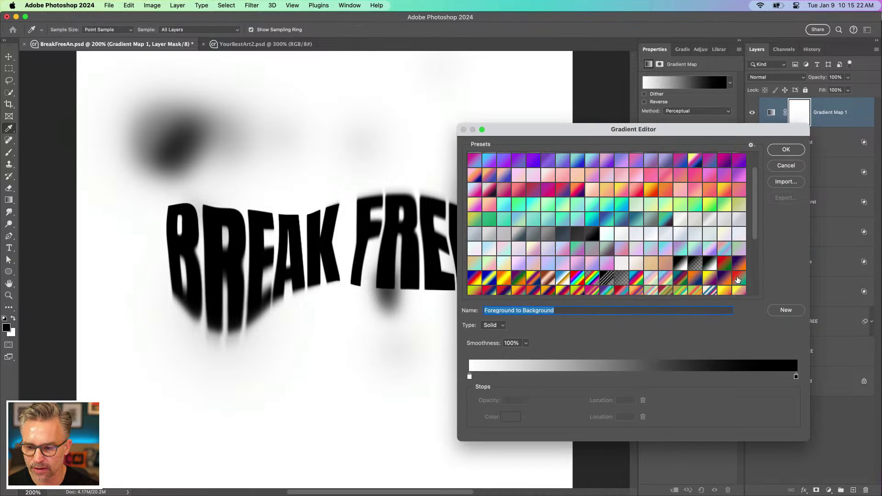
pyautogui.scroll(-1, 734, 269)
pyautogui.click(735, 252)
pyautogui.click(736, 252)
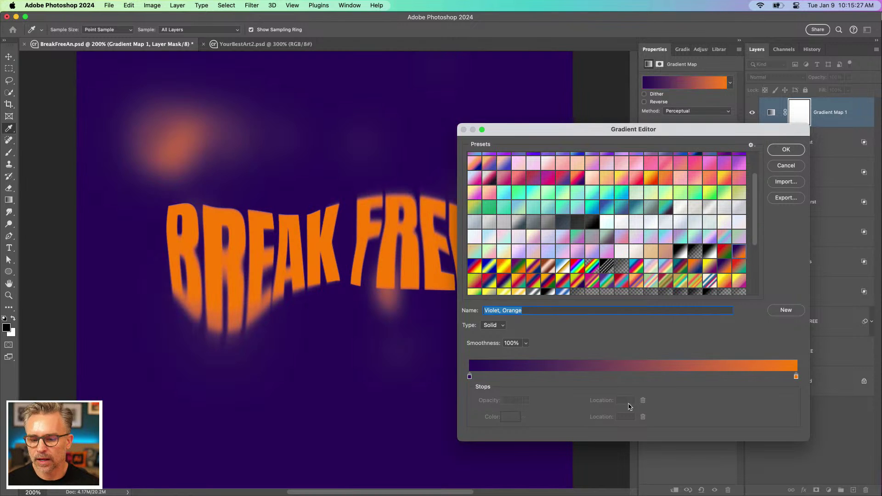
pyautogui.click(797, 377)
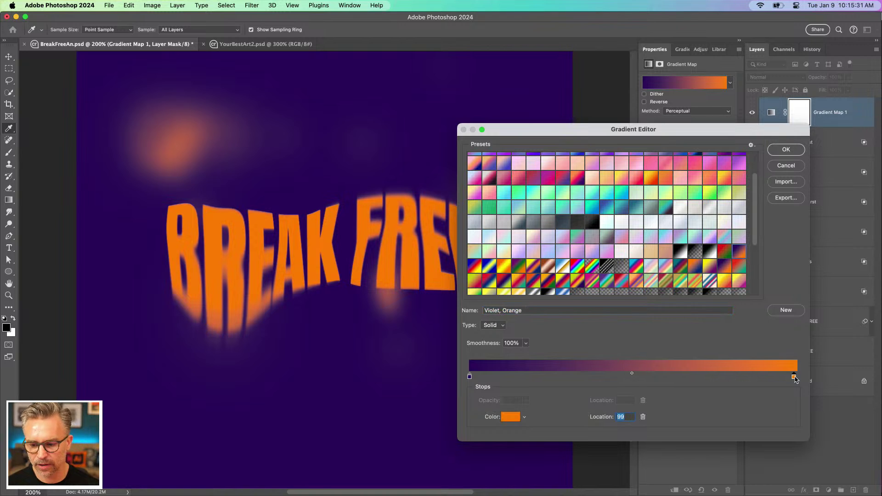
pyautogui.moveTo(795, 376); pyautogui.dragTo(794, 377)
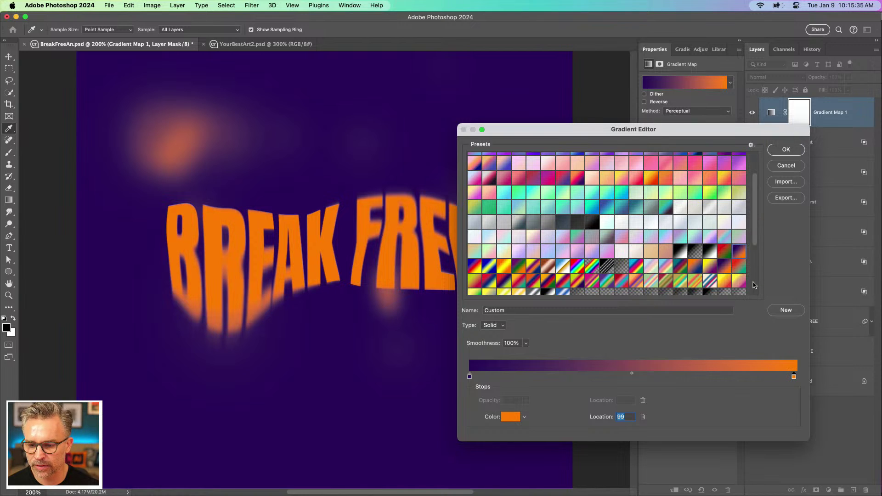
# Step: Apply the white, orange, magenta and violet preset to the gradient map, reverse it, and compare with the adjustment hidden
pyautogui.scroll(-5, 754, 285)
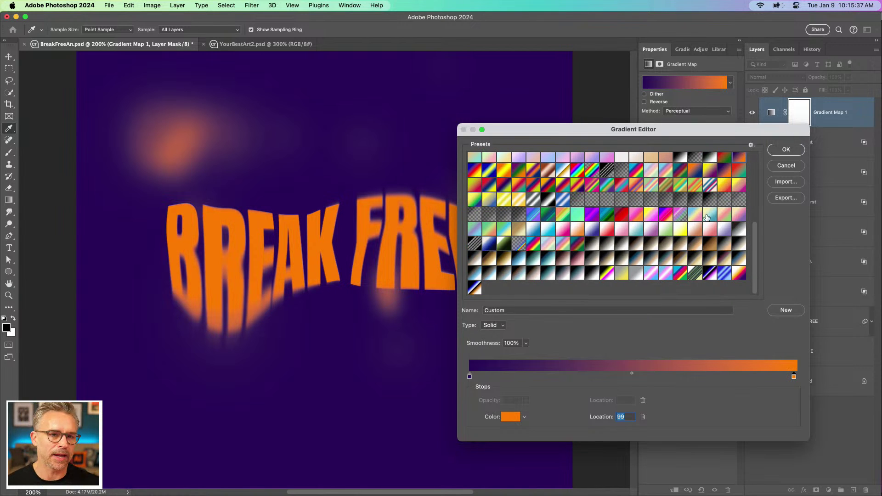
pyautogui.click(739, 274)
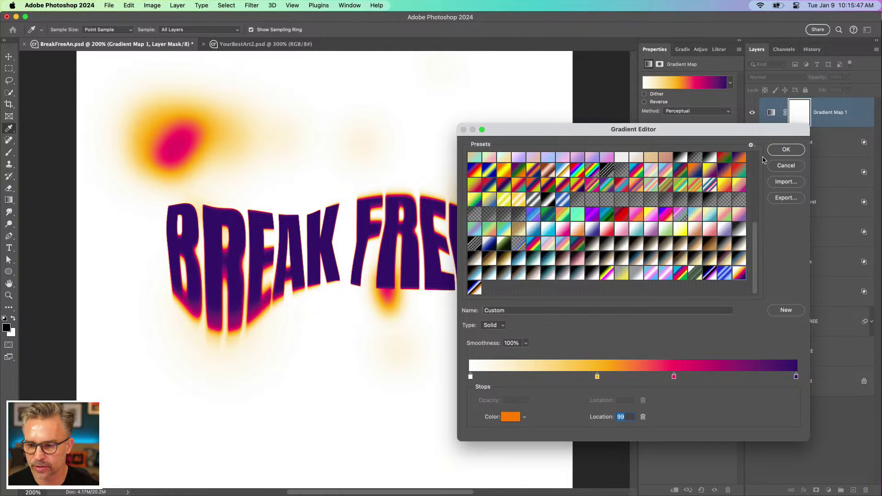
pyautogui.press('Return')
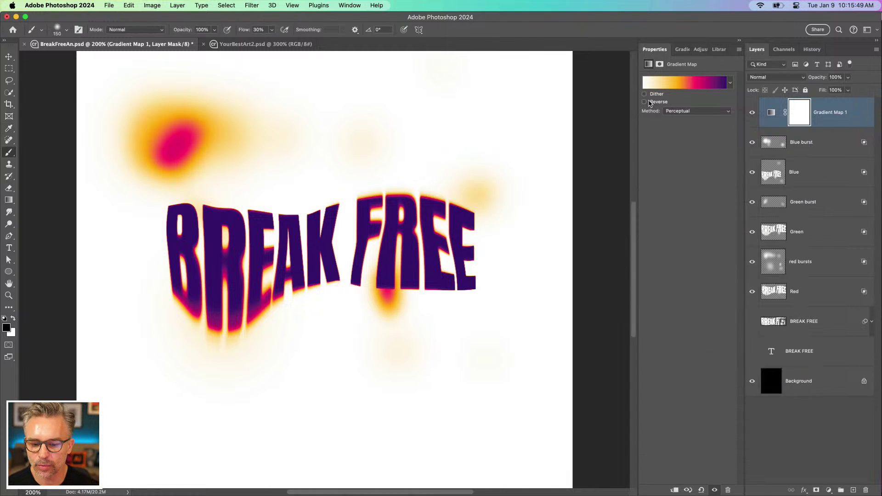
pyautogui.click(645, 102)
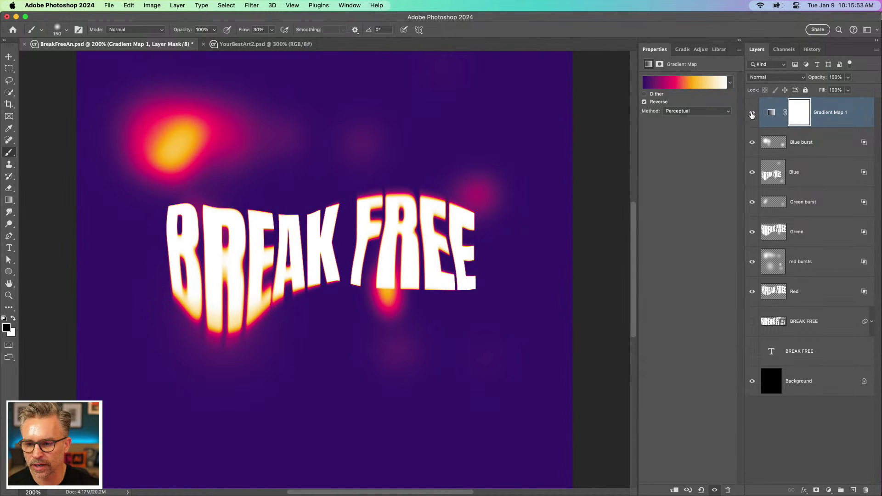
pyautogui.click(753, 113)
pyautogui.click(752, 114)
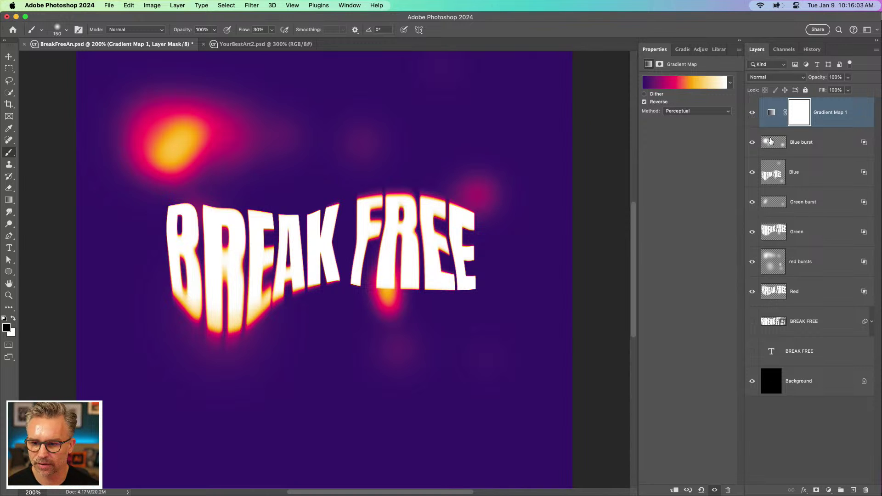
# Step: Create a new layer below the gradient map and paint white strokes above BREAK with 150 px and 90 px brushes
pyautogui.click(793, 150)
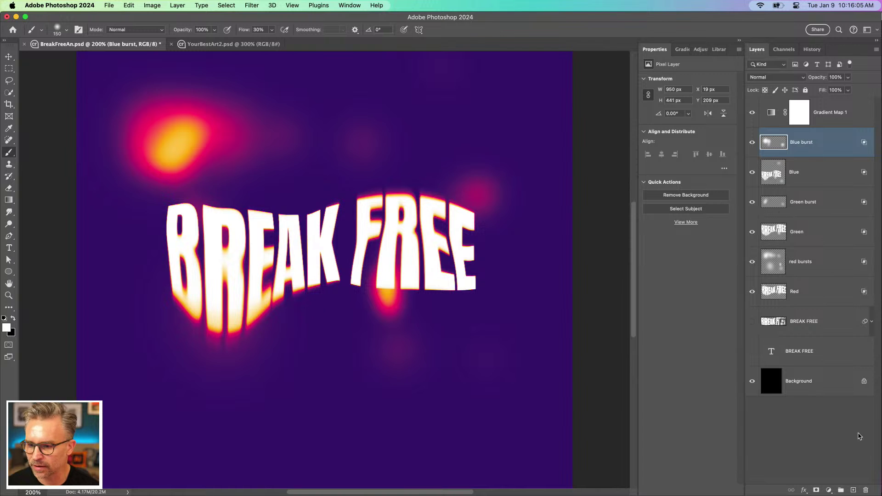
pyautogui.click(853, 490)
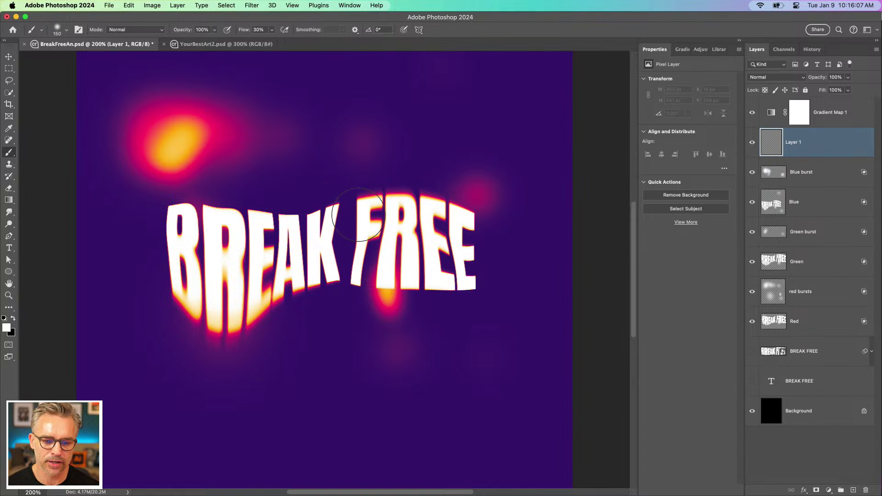
pyautogui.moveTo(231, 211)
pyautogui.mouseDown()
pyautogui.moveTo(300, 196)
pyautogui.moveTo(305, 166)
pyautogui.mouseUp()
pyautogui.press('[')
pyautogui.press('[')
pyautogui.press('[')
pyautogui.moveTo(226, 209)
pyautogui.mouseDown()
pyautogui.moveTo(297, 175)
pyautogui.moveTo(230, 208)
pyautogui.moveTo(177, 199)
pyautogui.mouseUp()
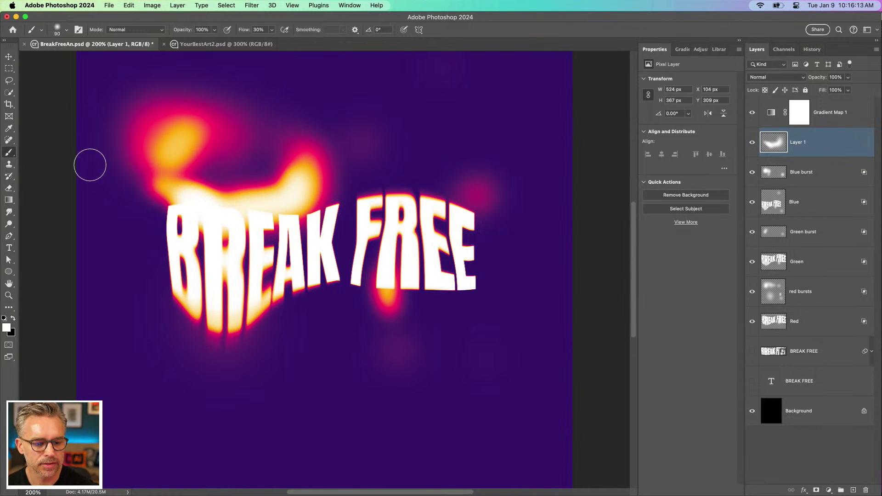
# Step: Brush 90 px glows around FREE on Layer 1, undoing the long upper stroke and repainting a shorter one above the final letters
pyautogui.moveTo(373, 313)
pyautogui.mouseDown()
pyautogui.moveTo(386, 282)
pyautogui.moveTo(452, 295)
pyautogui.moveTo(434, 312)
pyautogui.moveTo(464, 202)
pyautogui.moveTo(381, 136)
pyautogui.mouseUp()
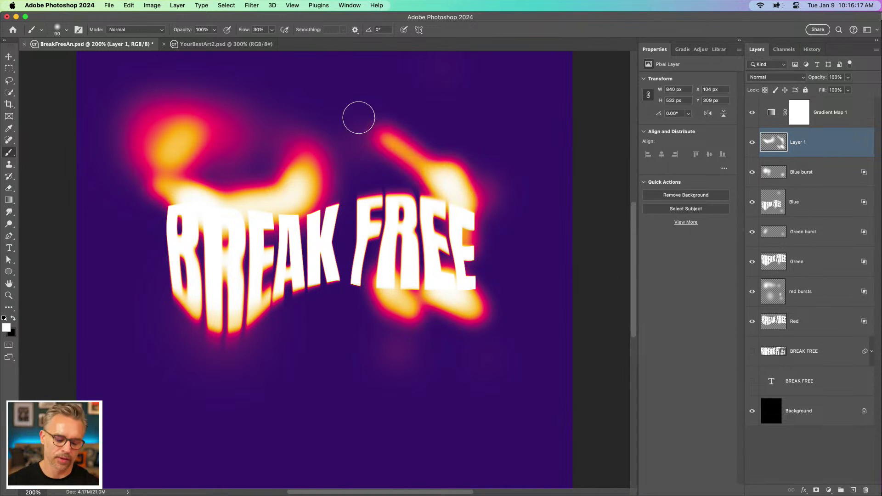
pyautogui.press('super+z')
pyautogui.moveTo(462, 207); pyautogui.dragTo(429, 174)
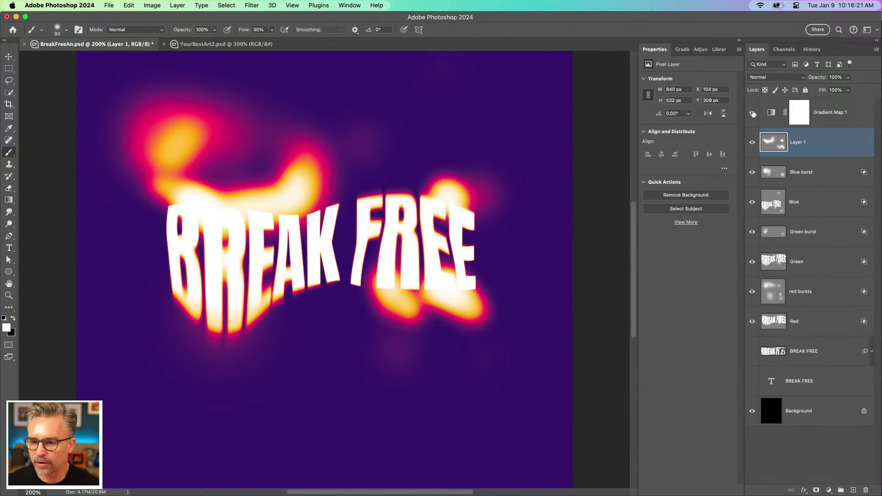
# Step: Hide the gradient map and the painted Layer 1, and delete both layers
pyautogui.moveTo(753, 117); pyautogui.dragTo(756, 156)
pyautogui.click(814, 181)
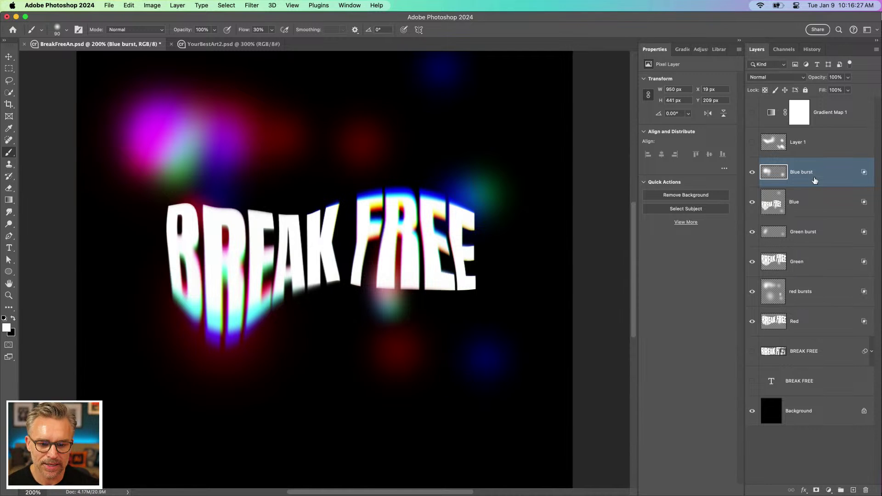
pyautogui.click(808, 144)
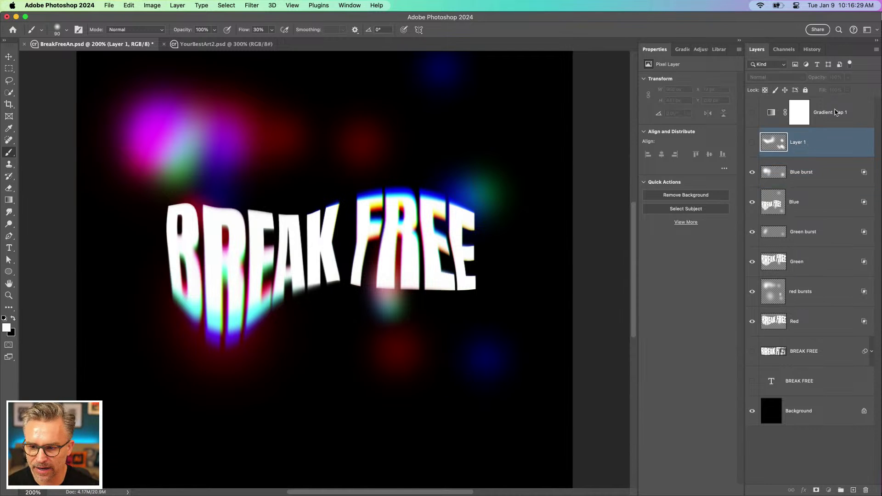
pyautogui.keyDown('shift'); pyautogui.click(834, 115); pyautogui.keyUp('shift')
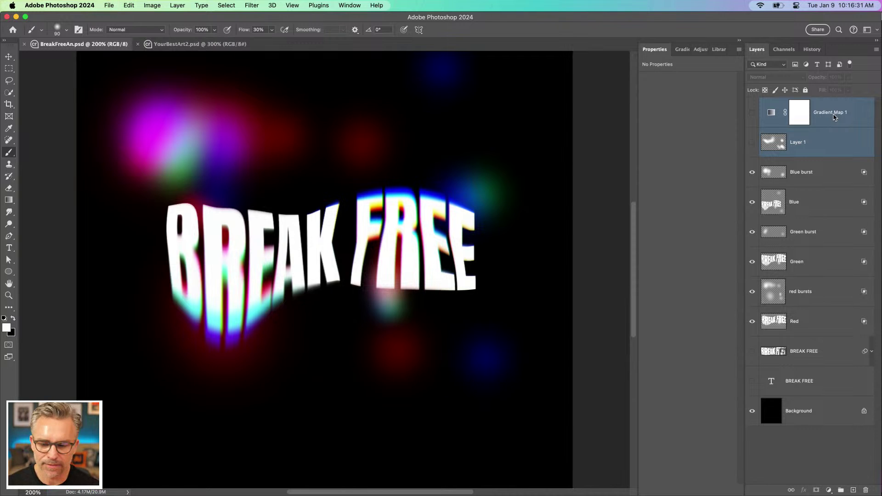
pyautogui.press('BackSpace')
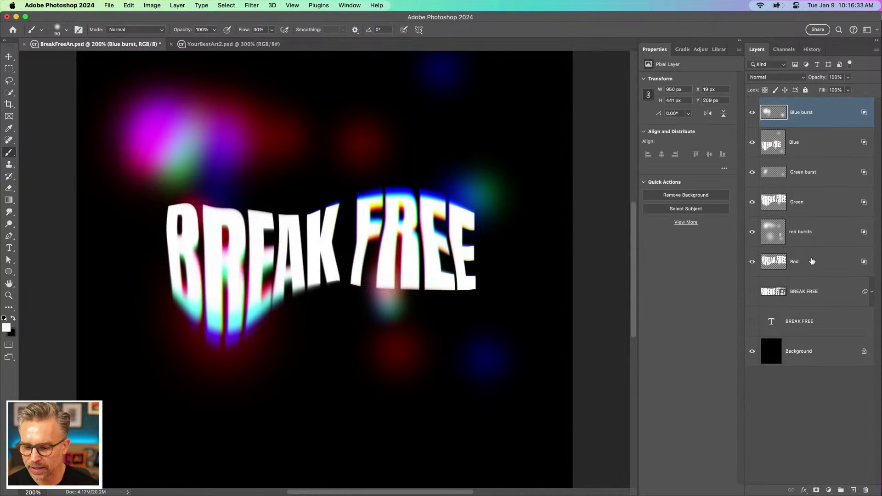
# Step: Save the document and delete the two hidden BREAK FREE layers above Background, leaving the Blue layer selected
pyautogui.press('super+s')
pyautogui.click(808, 267)
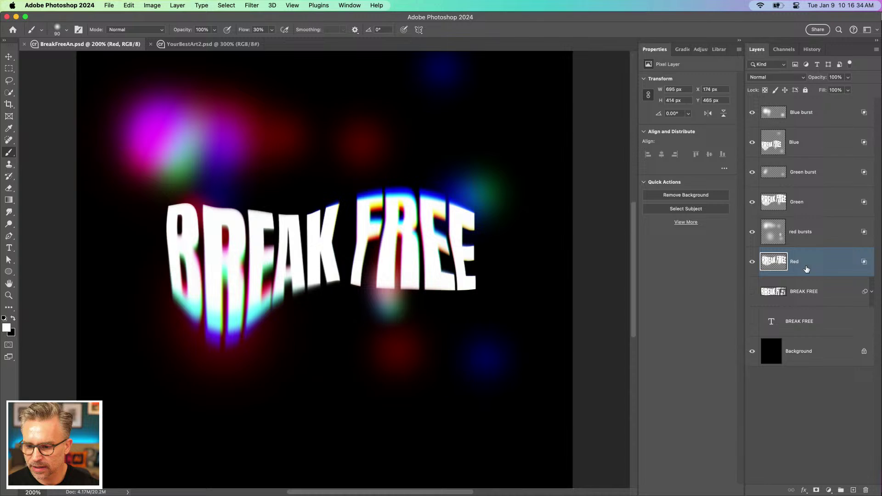
pyautogui.click(803, 297)
pyautogui.keyDown('shift'); pyautogui.click(802, 327); pyautogui.keyUp('shift')
pyautogui.press('BackSpace')
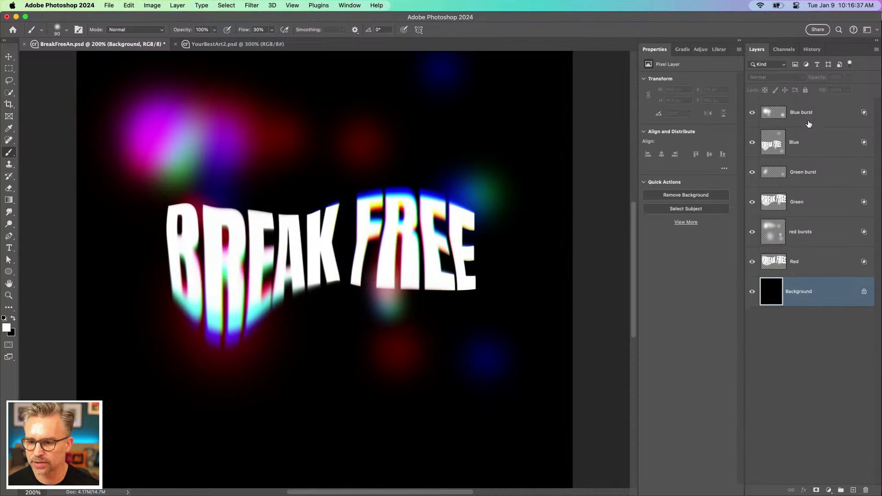
pyautogui.click(809, 123)
pyautogui.click(791, 142)
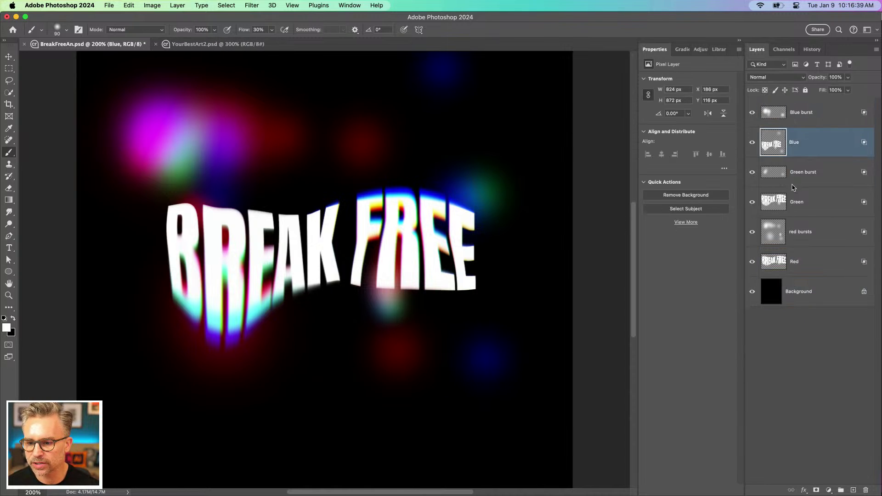
# Step: Select the Red layer in BreakFreeAn.psd and switch to After Effects, closing the iCloud Drive window
pyautogui.click(794, 183)
pyautogui.click(795, 202)
pyautogui.click(799, 239)
pyautogui.click(802, 263)
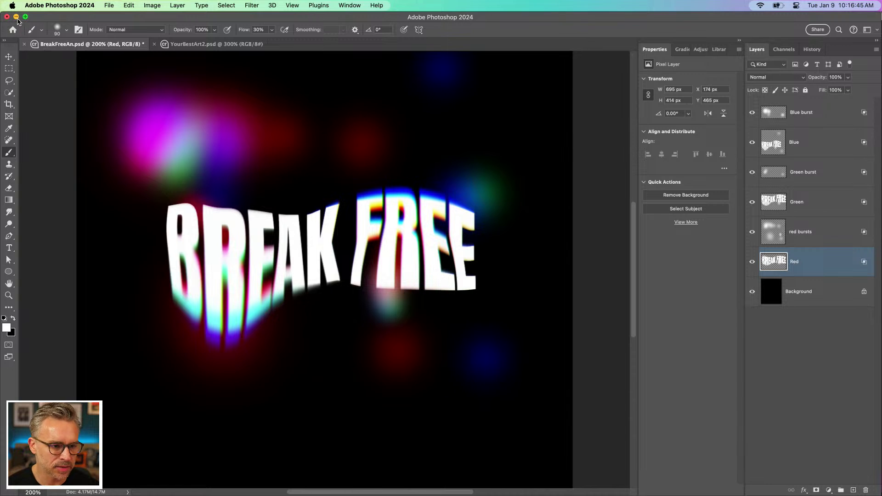
pyautogui.click(16, 17)
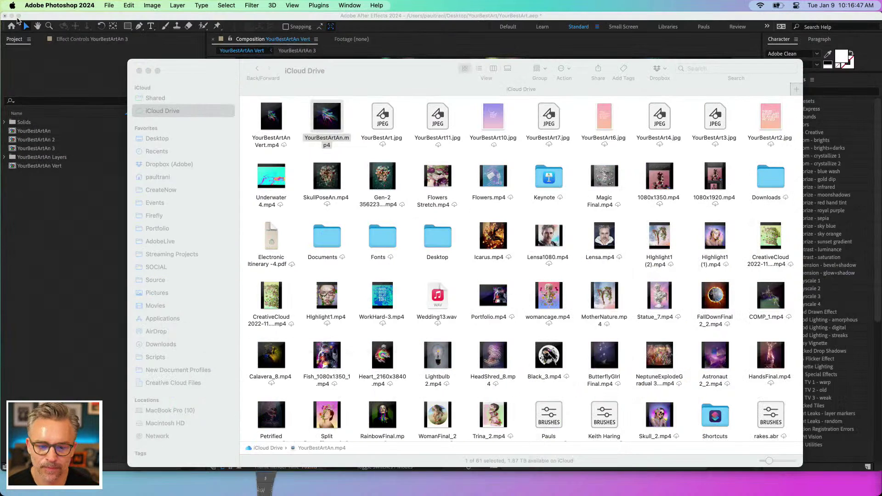
pyautogui.click(139, 70)
pyautogui.click(142, 282)
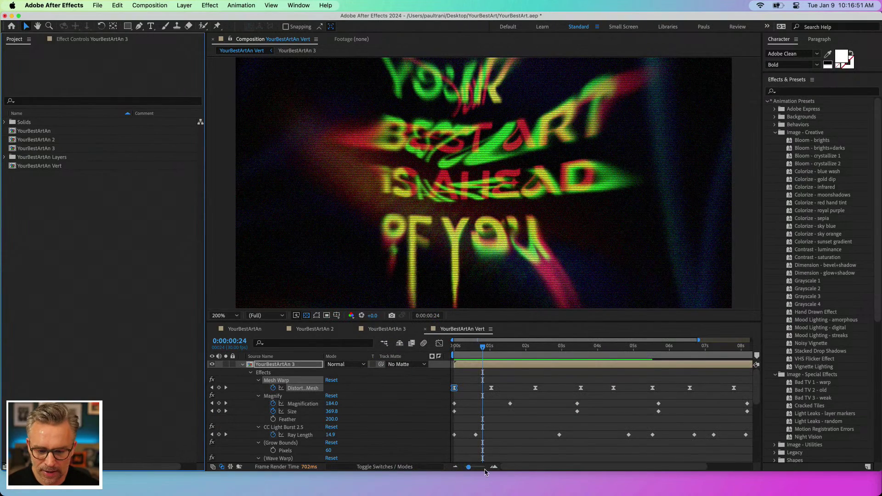
# Step: Enlarge the composition preview and scrub the opening of the YourBestArtAn Vert animation back to its first frame
pyautogui.moveTo(485, 471); pyautogui.dragTo(485, 495)
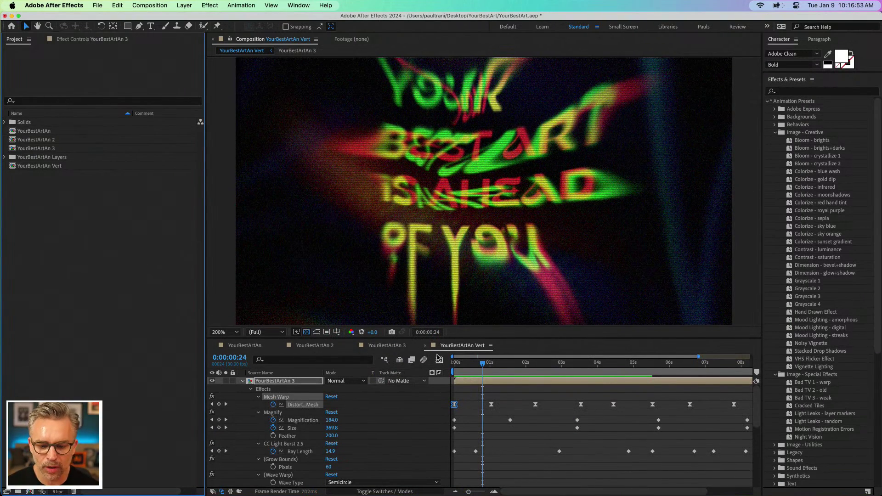
pyautogui.moveTo(467, 367); pyautogui.dragTo(435, 367)
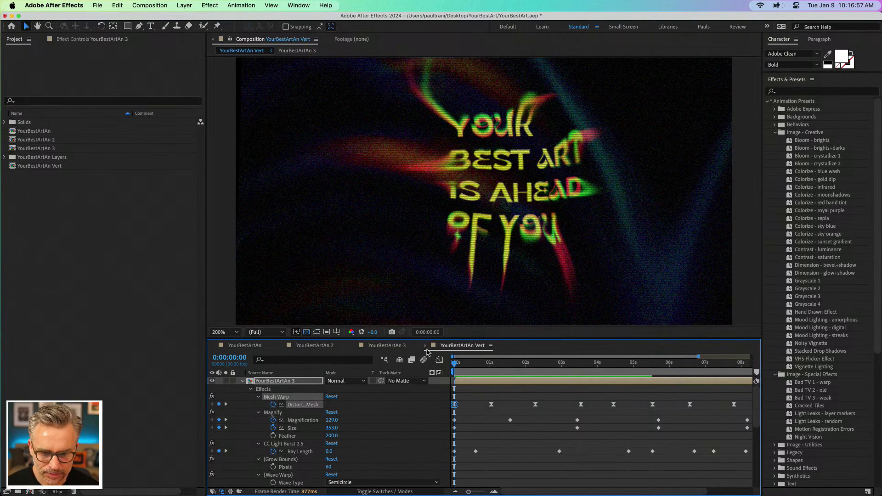
pyautogui.moveTo(461, 366); pyautogui.dragTo(436, 366)
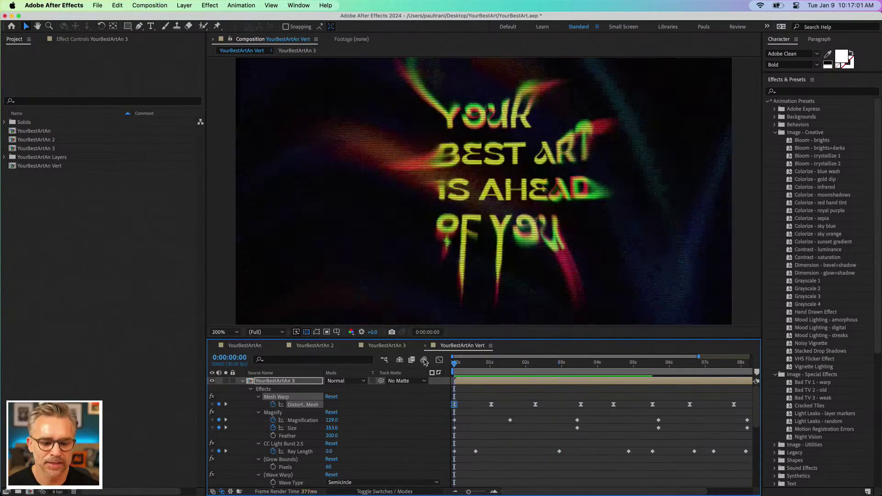
# Step: Import BreakFreeAn.psd from the YourBestArt folder as a Composition with Editable Layer Styles, and open the BreakFreeAn composition
pyautogui.click(101, 326)
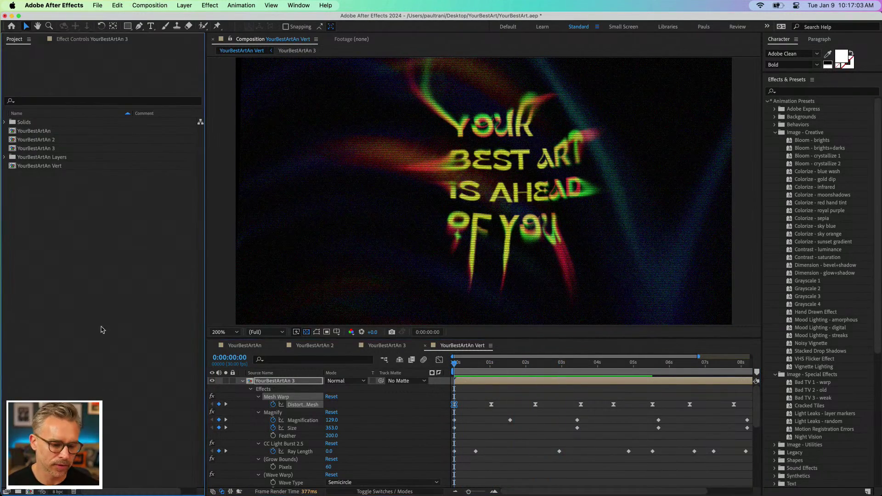
pyautogui.moveTo(59, 495)
pyautogui.click(23, 483)
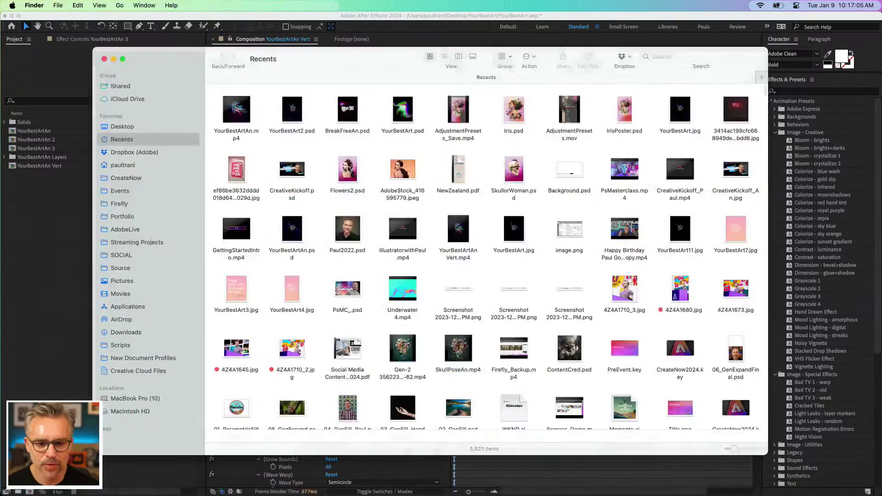
pyautogui.click(114, 132)
pyautogui.moveTo(137, 57); pyautogui.dragTo(254, 144)
pyautogui.doubleClick(448, 216)
pyautogui.moveTo(492, 144); pyautogui.dragTo(335, 339)
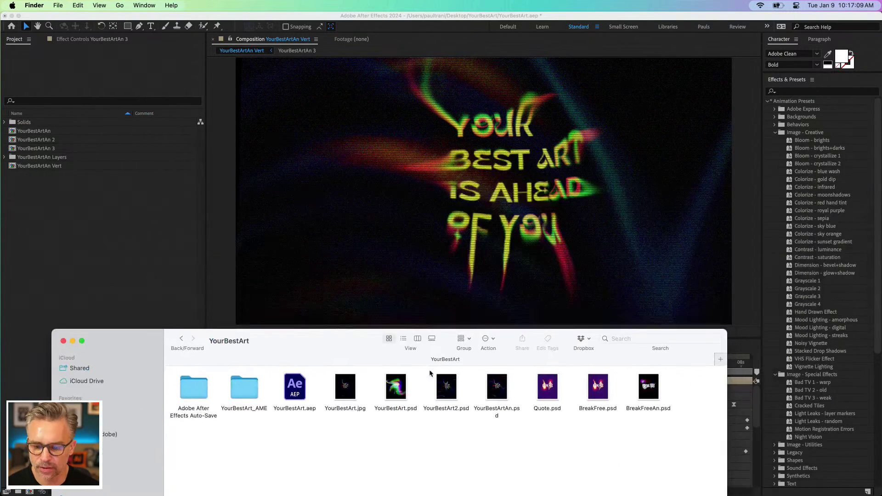
pyautogui.moveTo(649, 388); pyautogui.dragTo(148, 225)
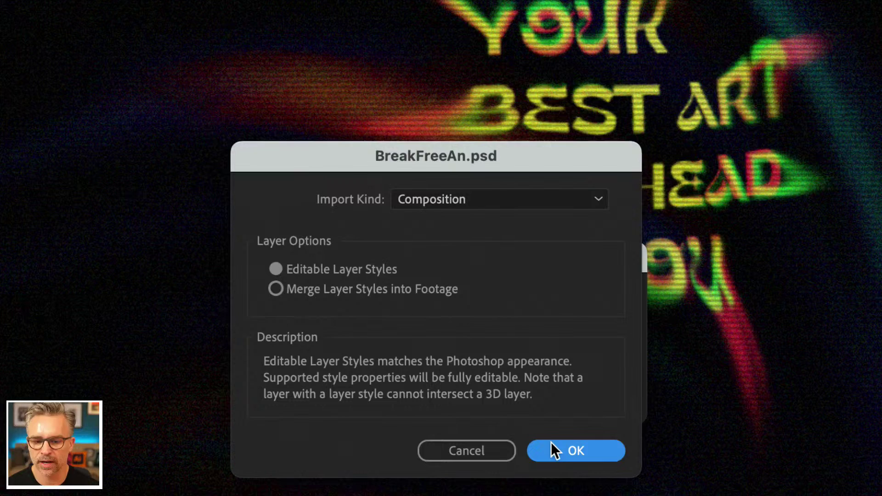
pyautogui.click(553, 446)
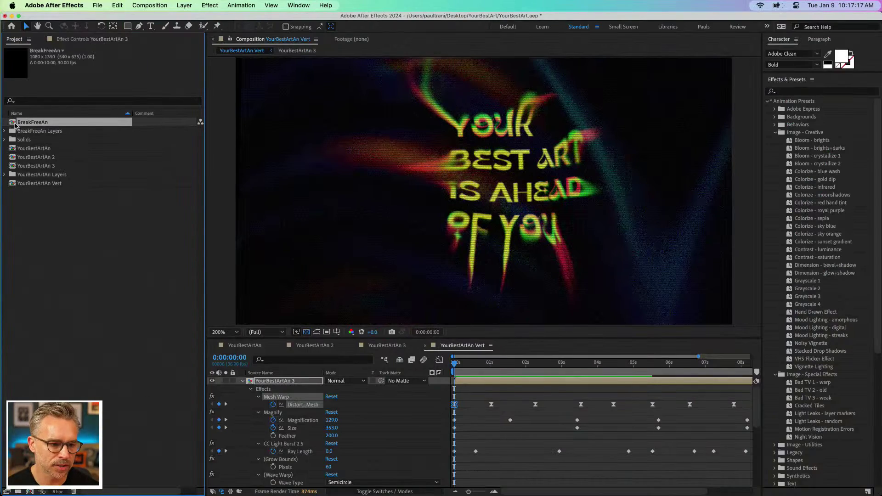
pyautogui.doubleClick(16, 125)
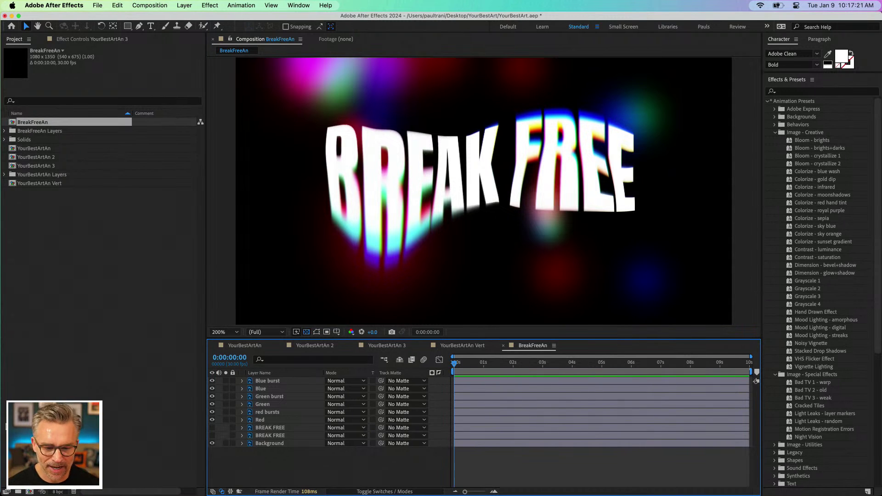
# Step: Switch to Photoshop, compare its layer stack with the imported BreakFreeAn composition, and return to After Effects
pyautogui.moveTo(55, 495)
pyautogui.click(262, 485)
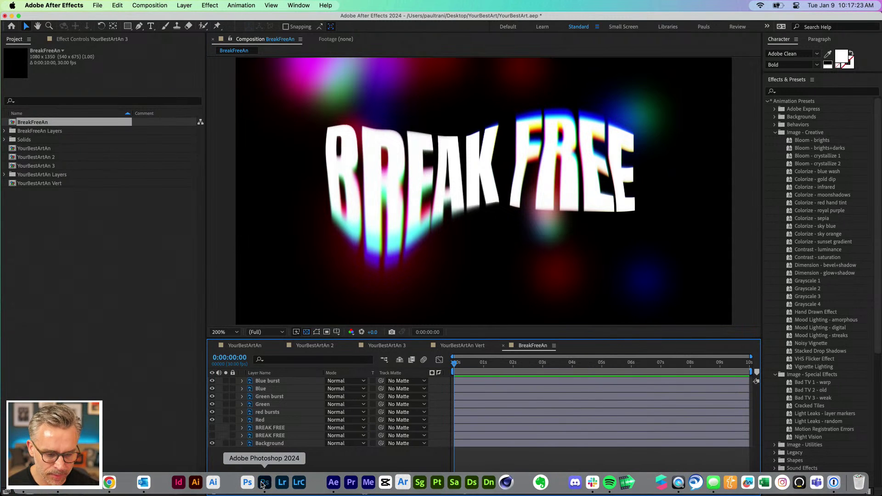
pyautogui.moveTo(82, 16)
pyautogui.mouseDown()
pyautogui.moveTo(109, 27)
pyautogui.moveTo(282, 27)
pyautogui.moveTo(38, 15)
pyautogui.moveTo(68, 14)
pyautogui.mouseUp()
pyautogui.moveTo(729, 18); pyautogui.dragTo(251, 223)
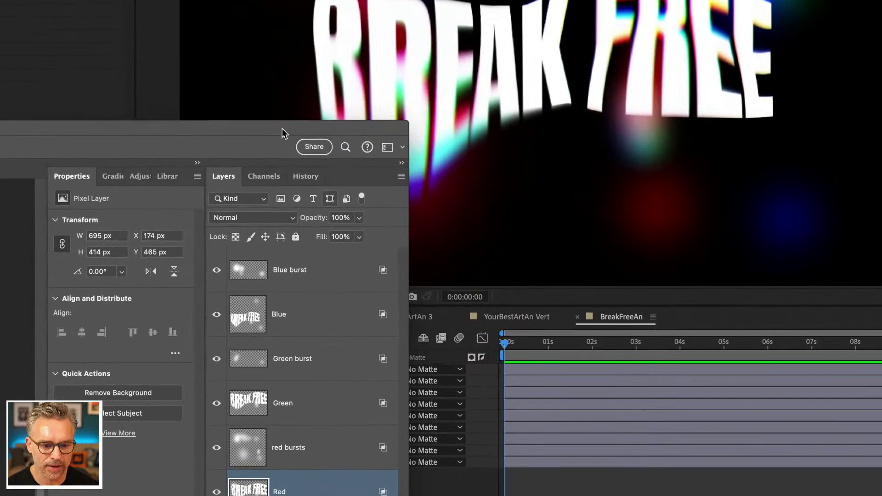
pyautogui.moveTo(282, 129); pyautogui.dragTo(65, 118)
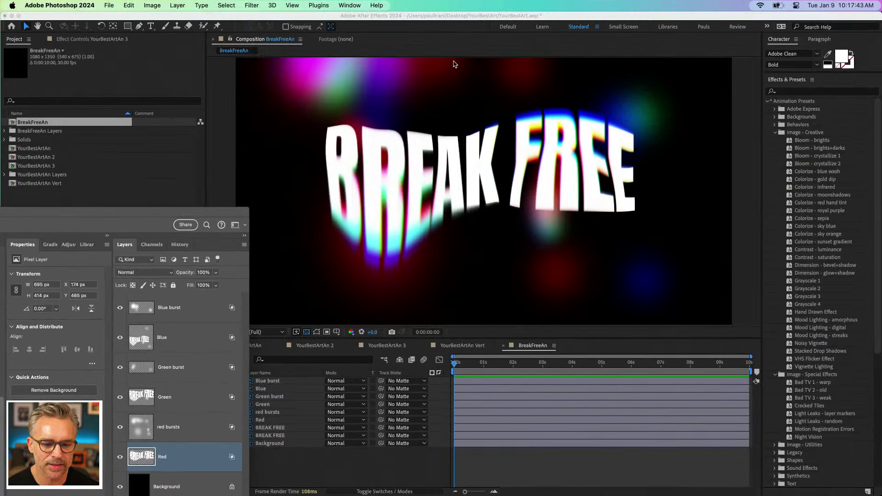
pyautogui.moveTo(99, 214); pyautogui.dragTo(700, 8)
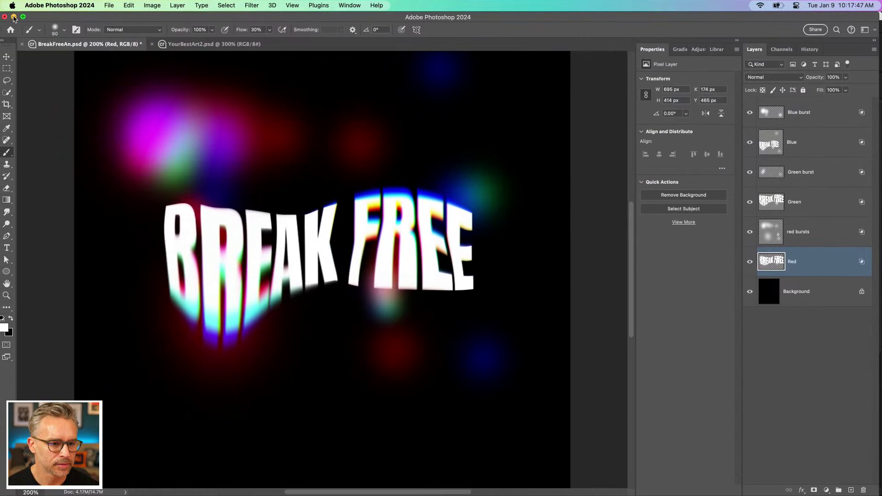
pyautogui.click(14, 17)
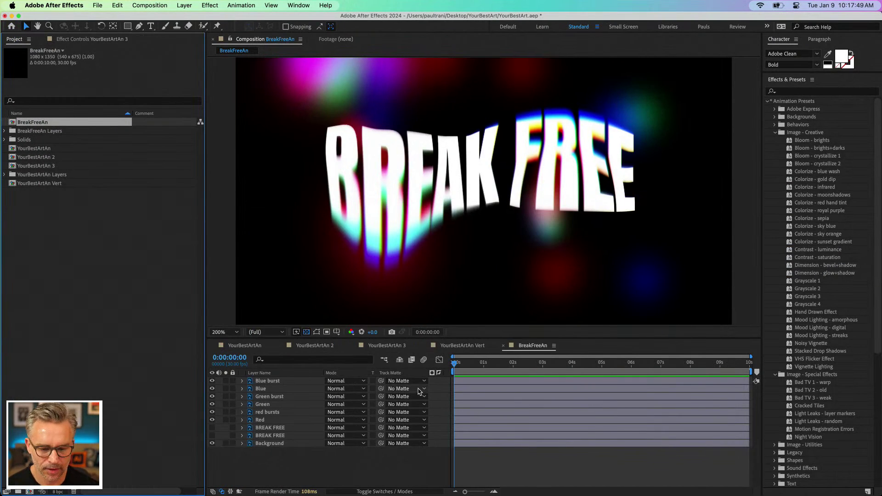
# Step: Delete the two hidden BREAK FREE layers above Background from the BreakFreeAn composition
pyautogui.click(269, 436)
pyautogui.keyDown('shift'); pyautogui.click(269, 429); pyautogui.keyUp('shift')
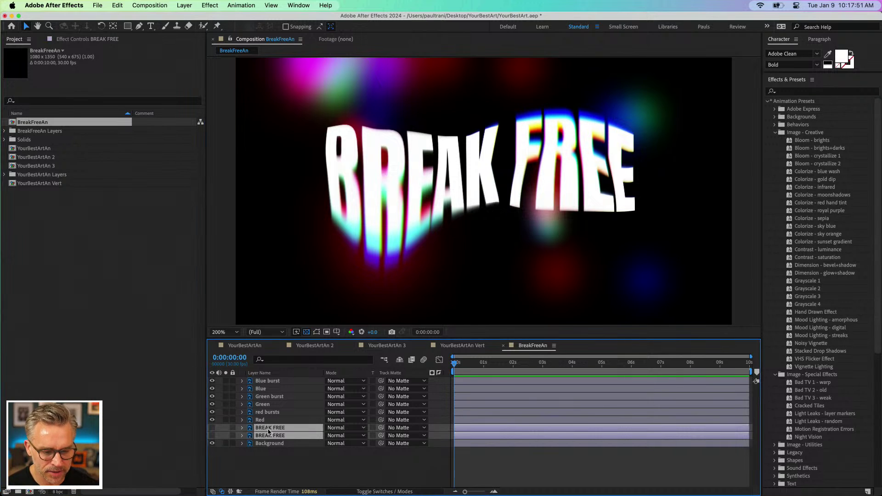
pyautogui.press('Delete')
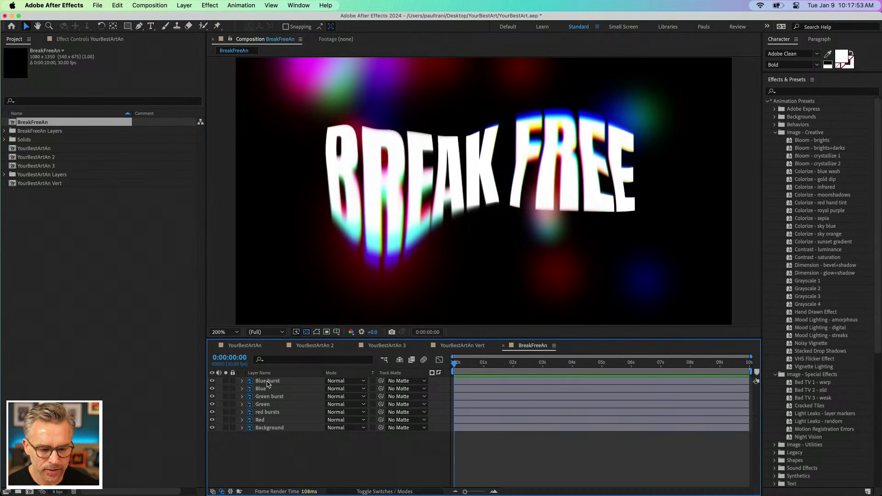
# Step: Check the Blue burst, Blue and Green burst layers by toggling their visibility off and back on
pyautogui.click(268, 383)
pyautogui.click(212, 381)
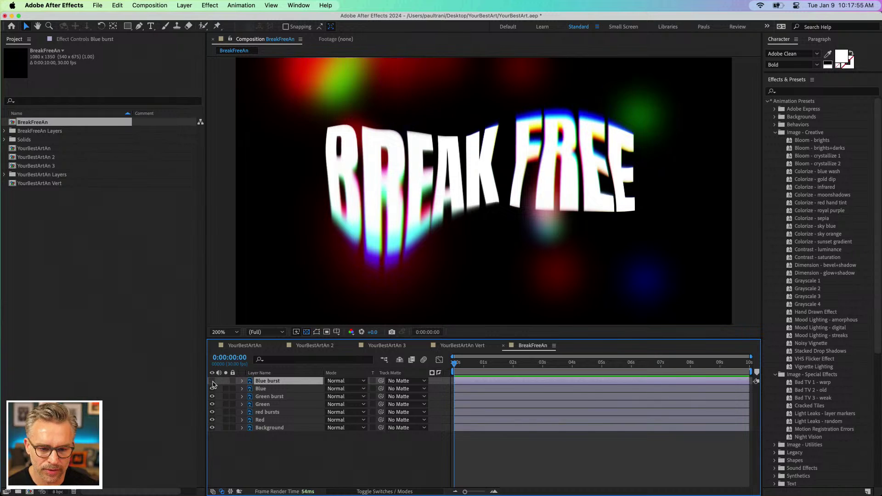
pyautogui.click(212, 389)
pyautogui.click(212, 397)
pyautogui.click(212, 397)
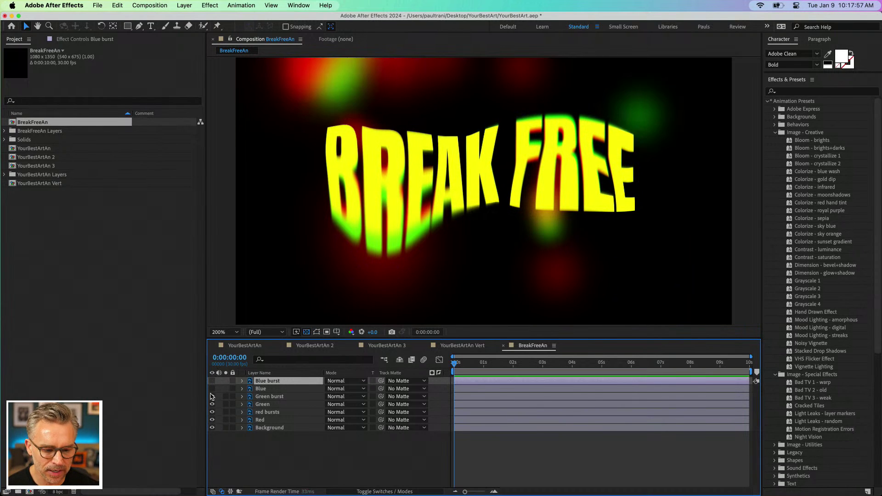
pyautogui.click(212, 389)
pyautogui.click(212, 381)
# Step: Inspect the Blue burst layer's advanced blending channel settings, and collapse its properties
pyautogui.click(242, 381)
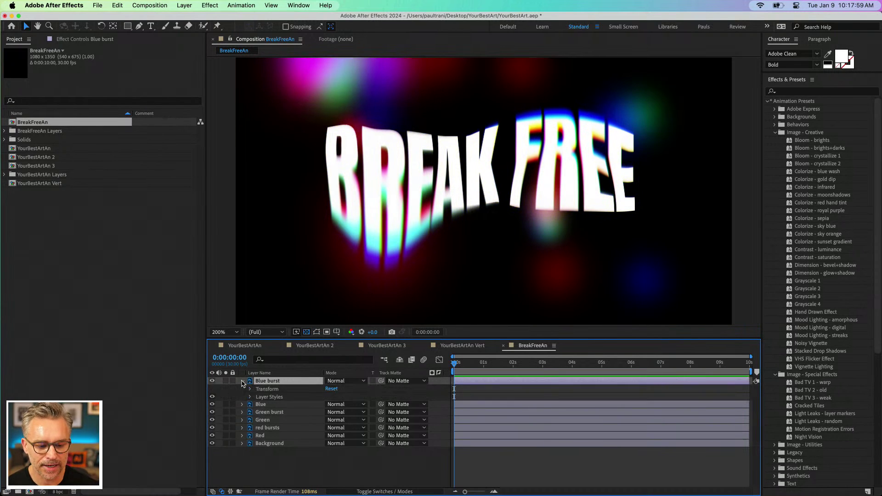
pyautogui.click(250, 397)
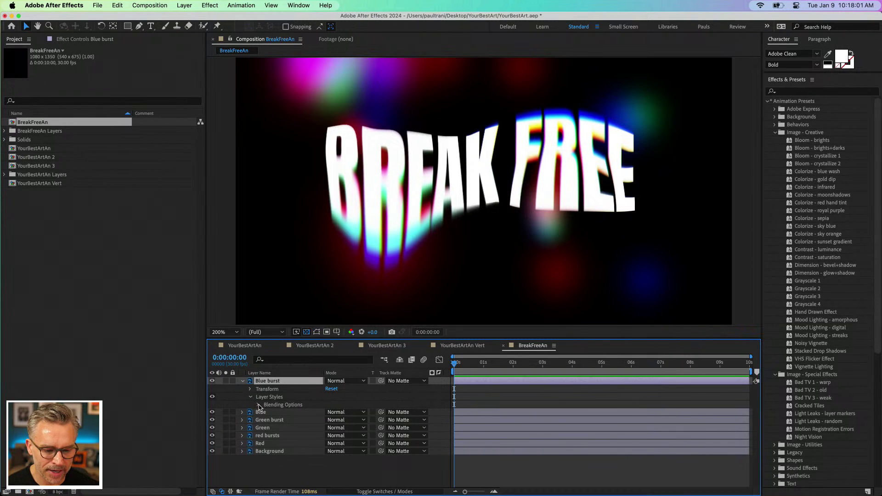
pyautogui.click(258, 405)
pyautogui.moveTo(281, 340); pyautogui.dragTo(288, 297)
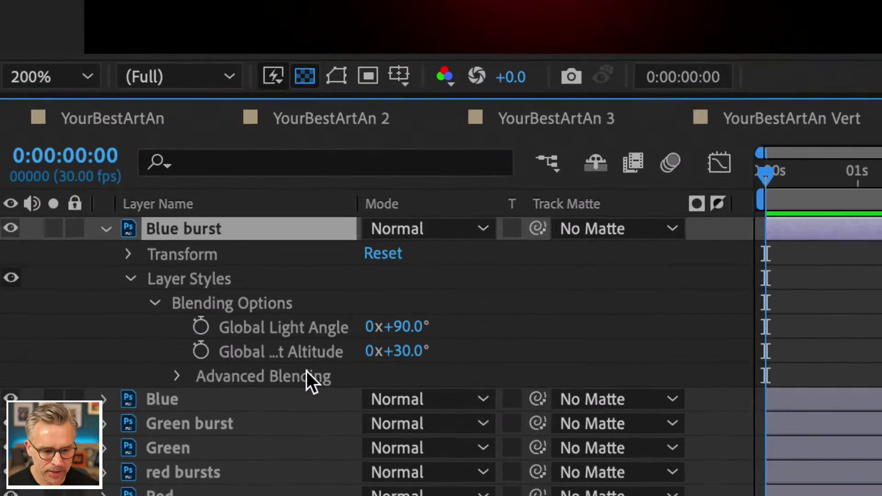
pyautogui.click(172, 375)
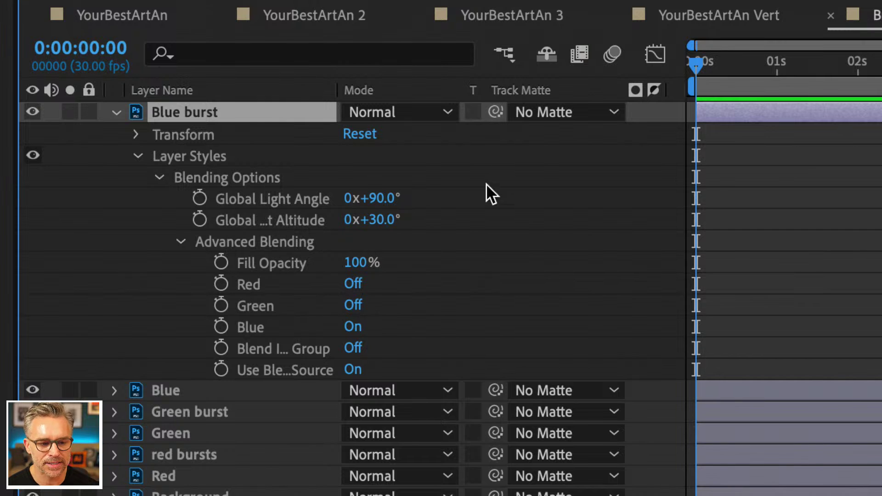
pyautogui.click(137, 156)
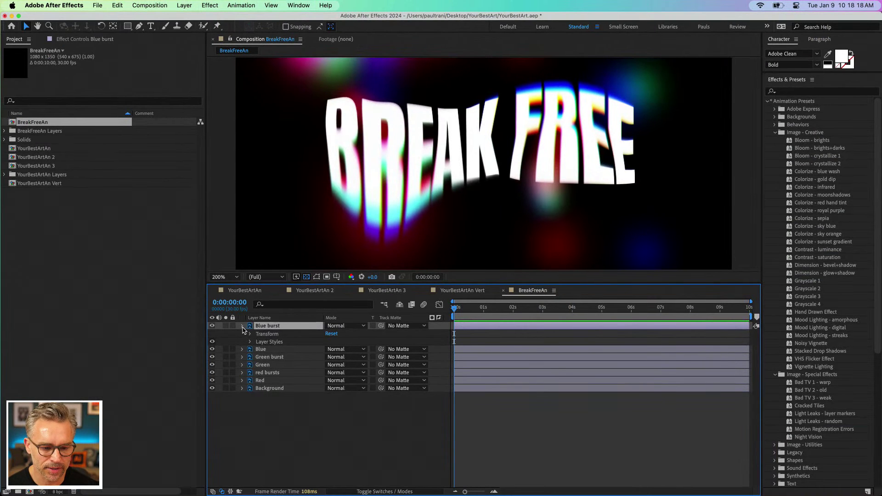
pyautogui.click(242, 327)
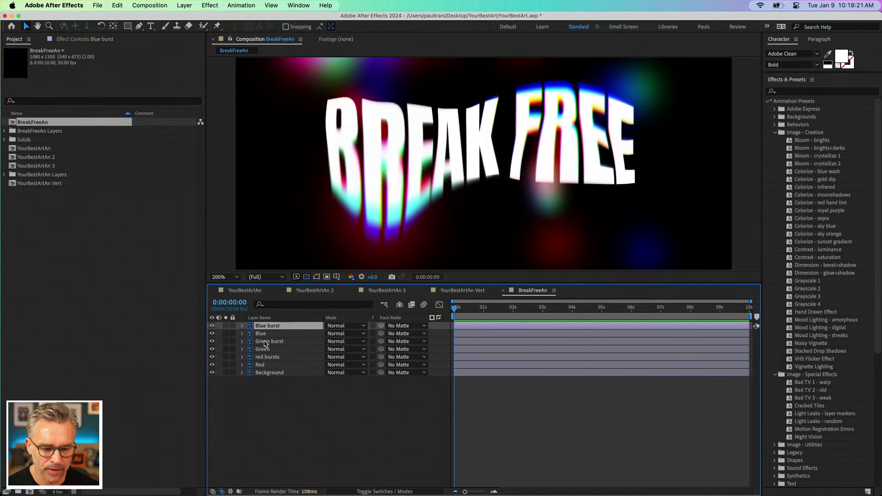
# Step: Try moving the Blue layer's lettering around in the composition, and undo the move
pyautogui.click(260, 335)
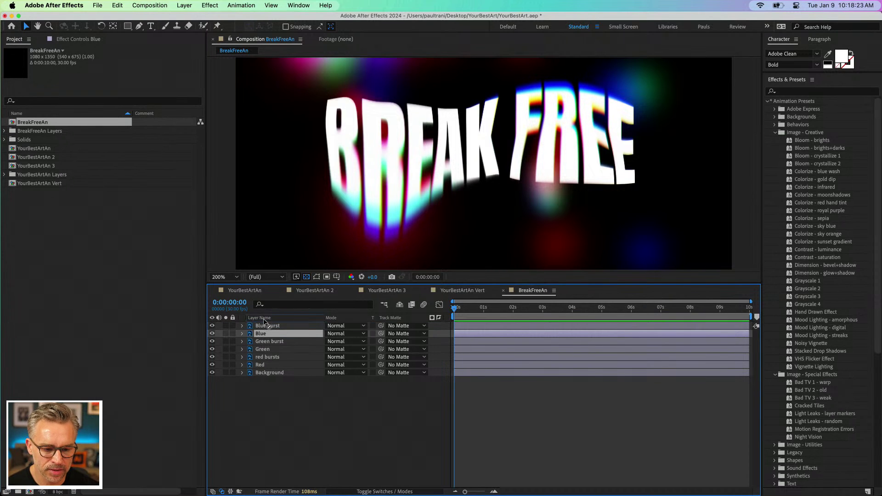
pyautogui.moveTo(384, 188); pyautogui.dragTo(321, 195)
pyautogui.press('super+z')
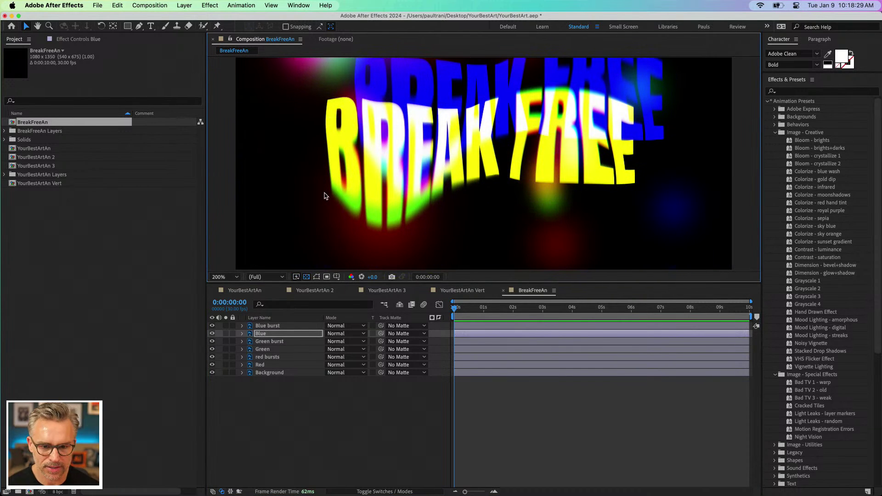
pyautogui.press('super+z')
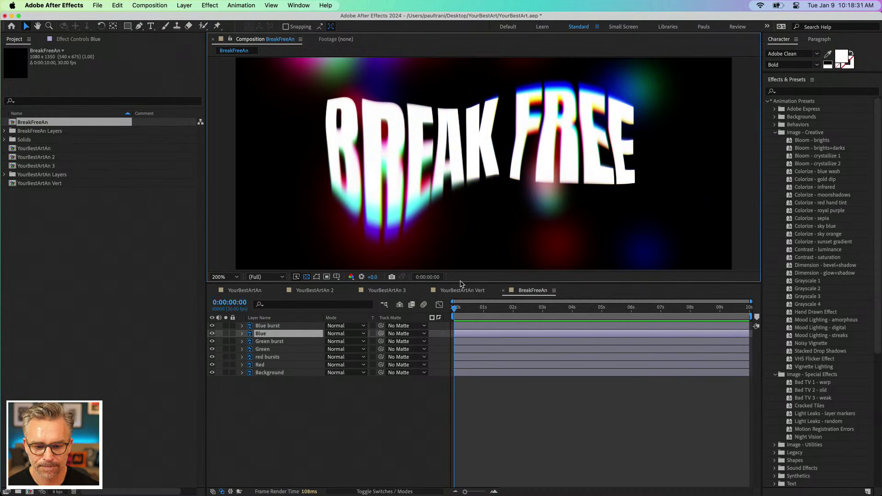
# Step: Enlarge the composition viewer, collapse the animation presets, and expand the Distort effects to locate Mesh Warp
pyautogui.moveTo(461, 283); pyautogui.dragTo(466, 379)
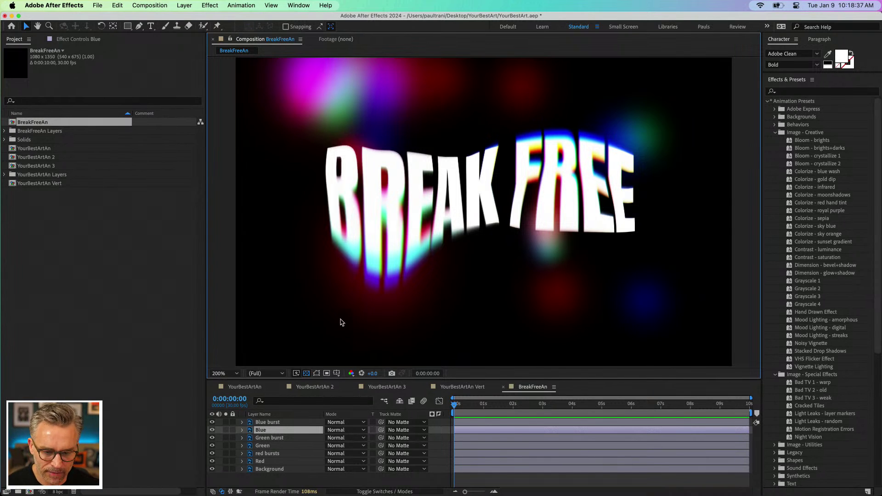
pyautogui.moveTo(492, 380); pyautogui.dragTo(493, 356)
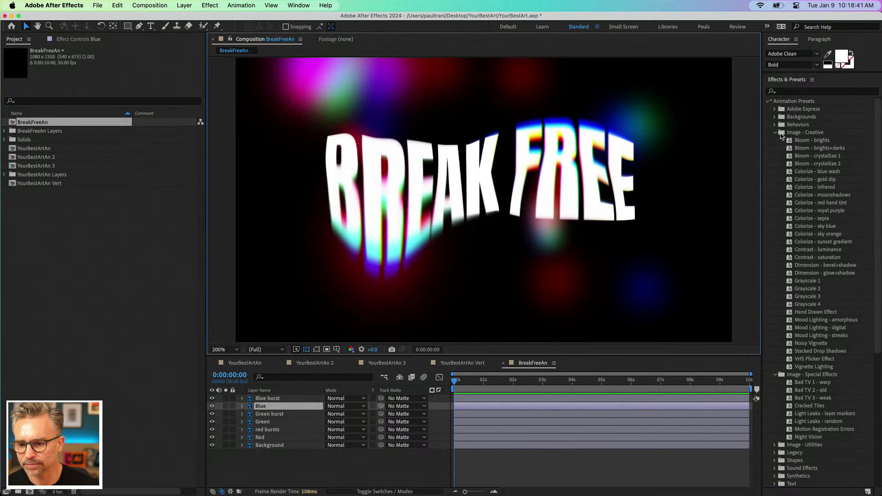
pyautogui.click(775, 133)
pyautogui.click(775, 141)
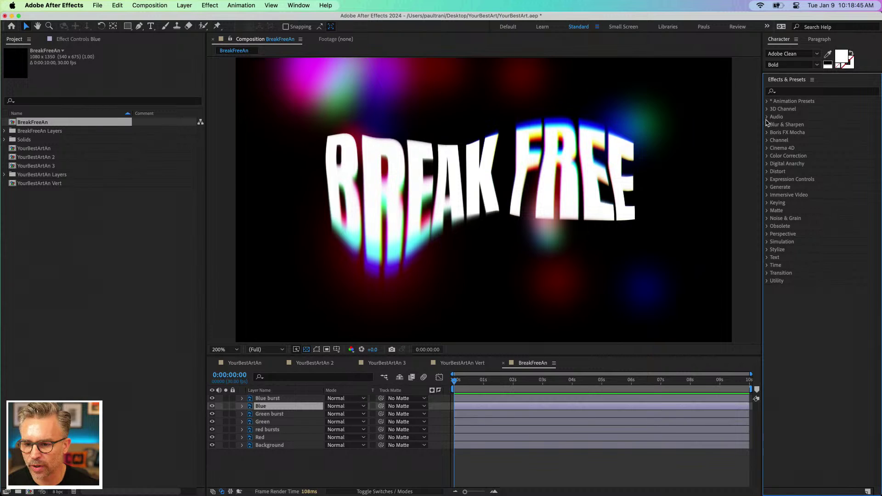
pyautogui.click(767, 172)
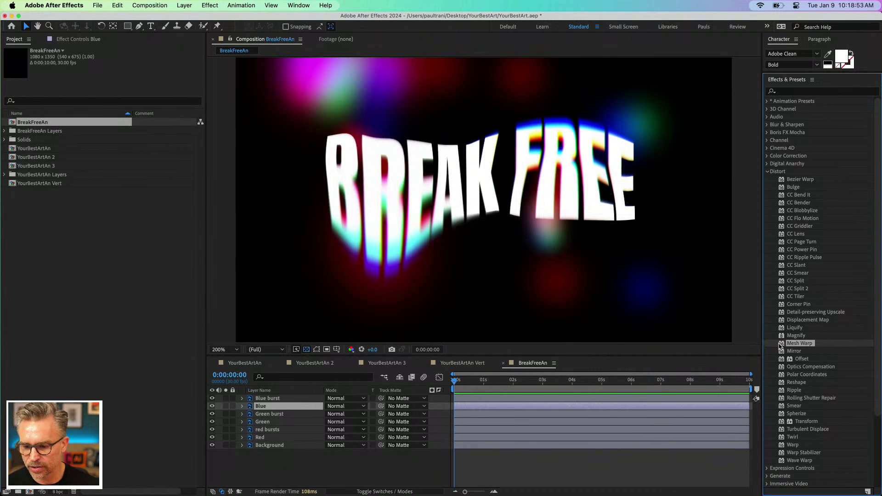
pyautogui.scroll(-3, 173, 2)
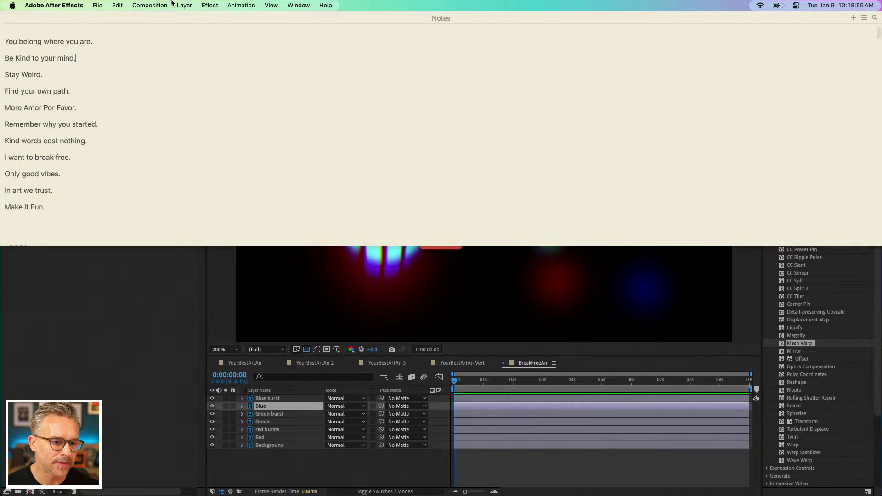
pyautogui.scroll(4, 156, 153)
pyautogui.scroll(-2, 155, 153)
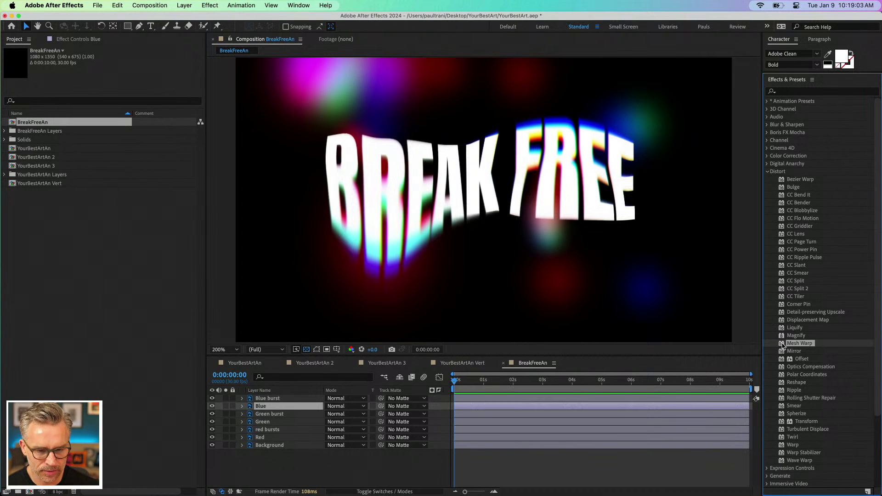
# Step: Move the Blue layer above Blue burst and apply the Mesh Warp effect to it
pyautogui.moveTo(269, 406); pyautogui.dragTo(268, 399)
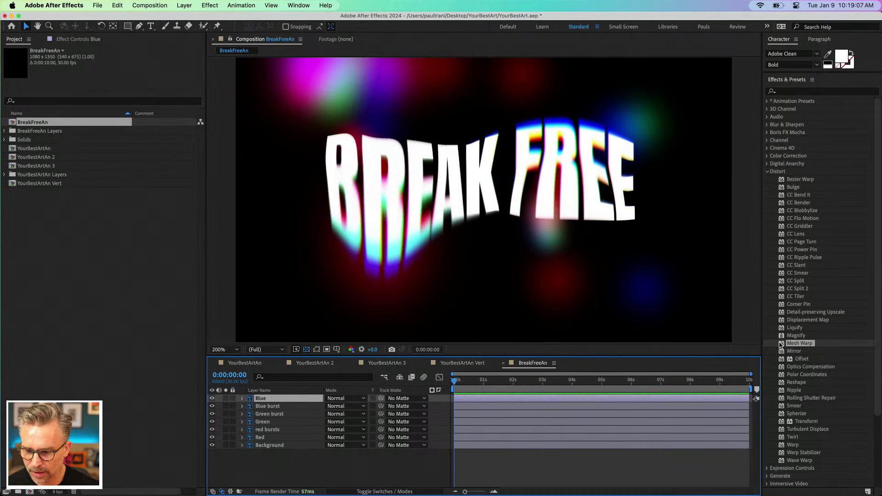
pyautogui.moveTo(782, 344); pyautogui.dragTo(288, 401)
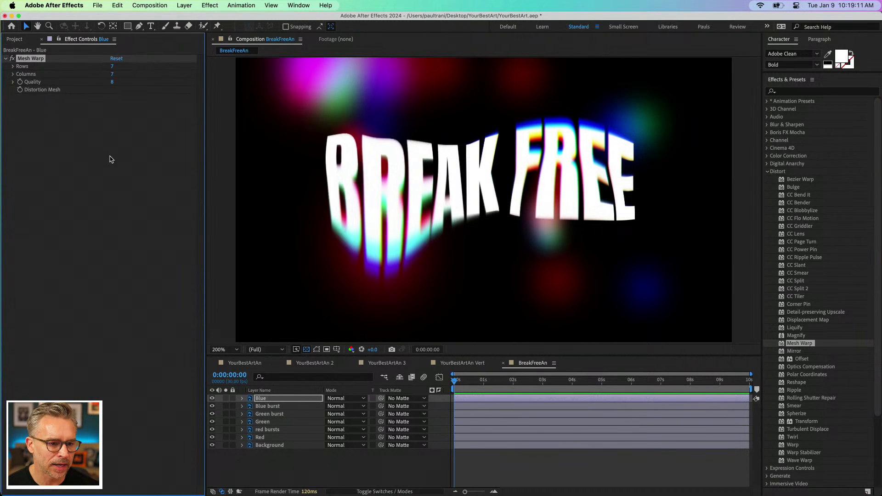
# Step: Enable mask and shape path visibility in the viewer, expand the Blue layer's Mesh Warp properties, and select its Distortion Mesh
pyautogui.click(252, 399)
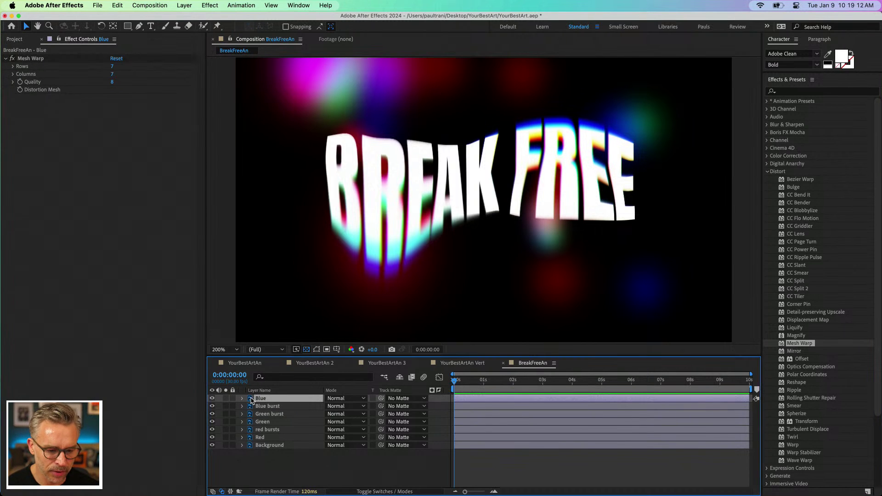
pyautogui.click(317, 350)
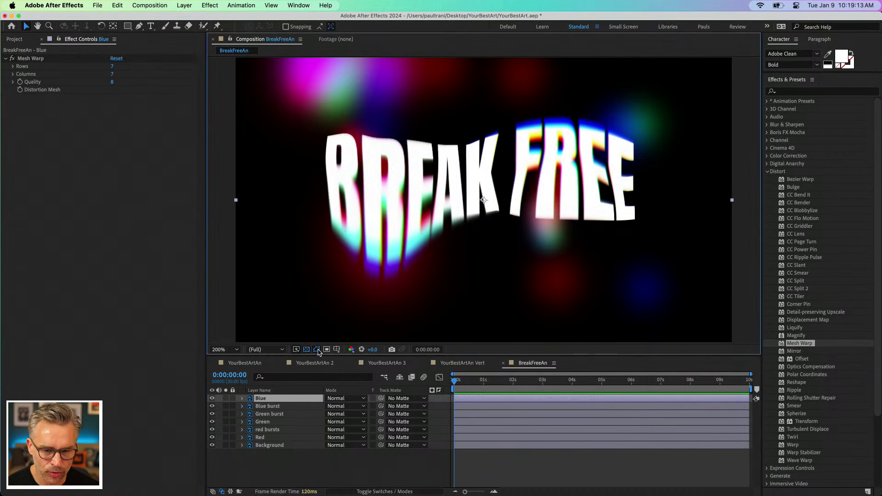
pyautogui.click(242, 399)
pyautogui.click(250, 407)
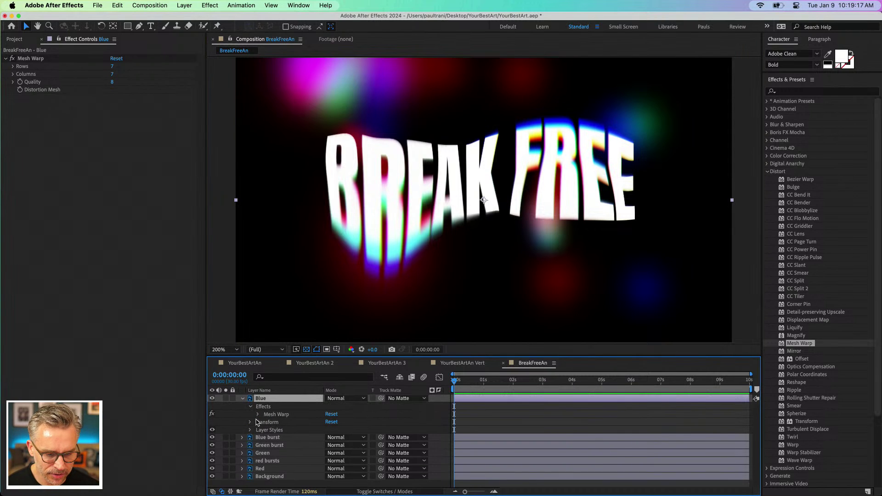
pyautogui.click(258, 415)
pyautogui.click(281, 415)
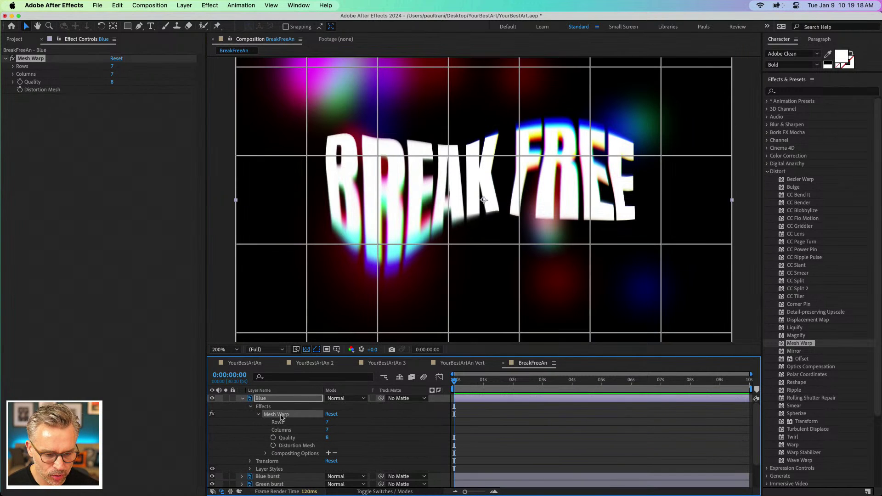
pyautogui.click(289, 447)
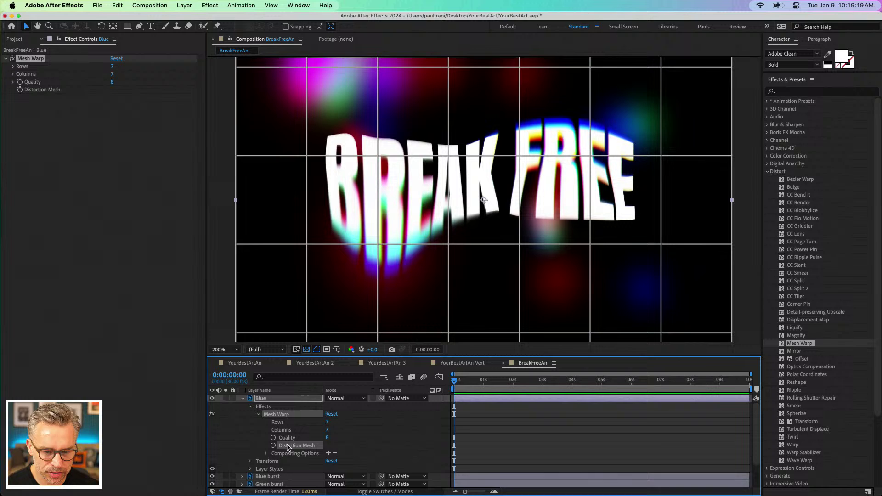
# Step: Try pulling the mesh point at the top of the R in BREAK upward, and undo the change
pyautogui.click(377, 156)
pyautogui.moveTo(378, 157); pyautogui.dragTo(373, 122)
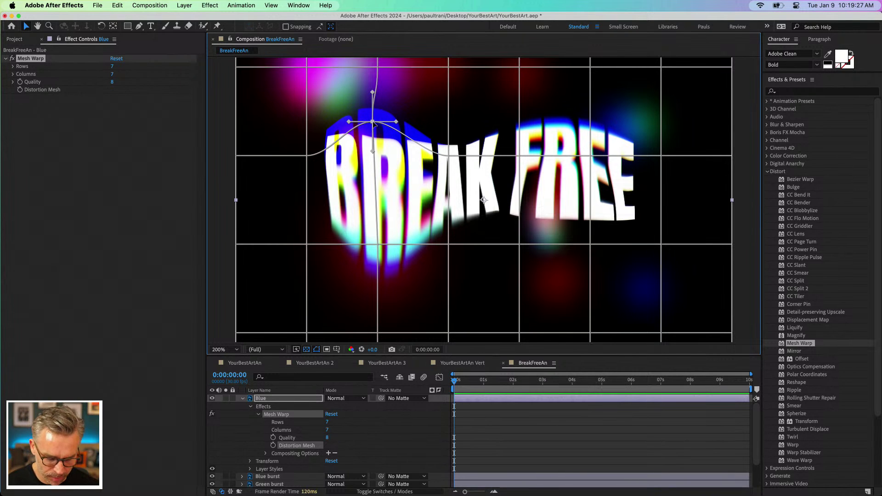
pyautogui.press('super+z')
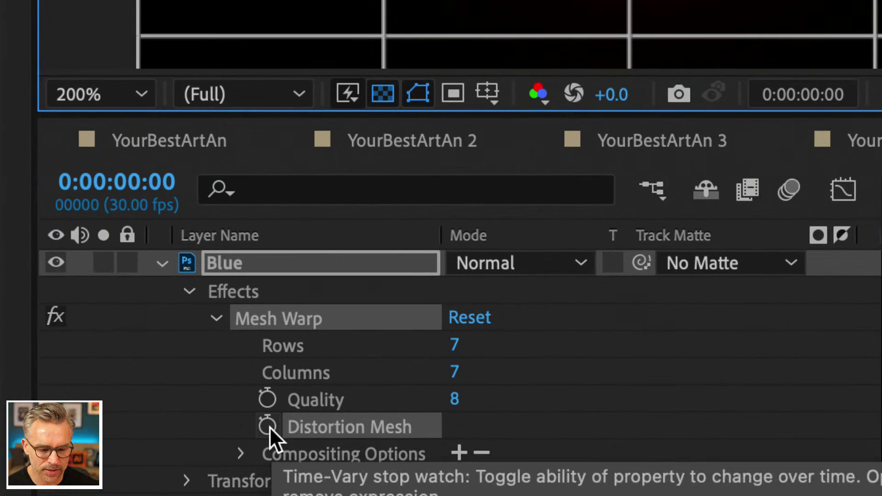
# Step: Start keyframing the Distortion Mesh at 0:00:00:00, and at 0:00:01:00 pull mesh points outward around the R and A of BREAK and FREE's first E
pyautogui.click(270, 427)
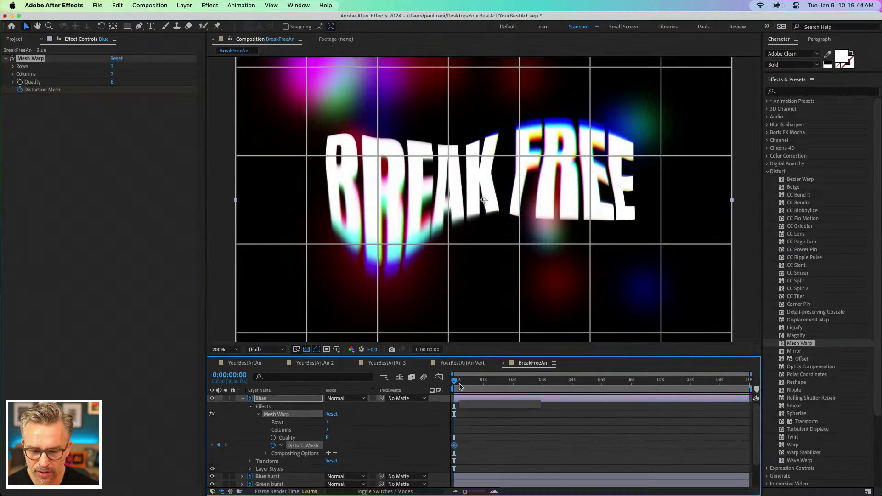
pyautogui.moveTo(461, 384); pyautogui.dragTo(484, 383)
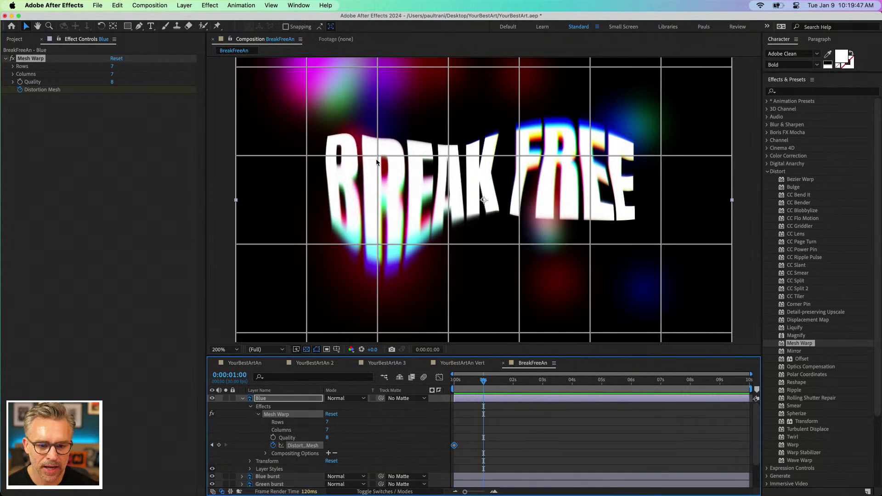
pyautogui.moveTo(378, 157); pyautogui.dragTo(369, 130)
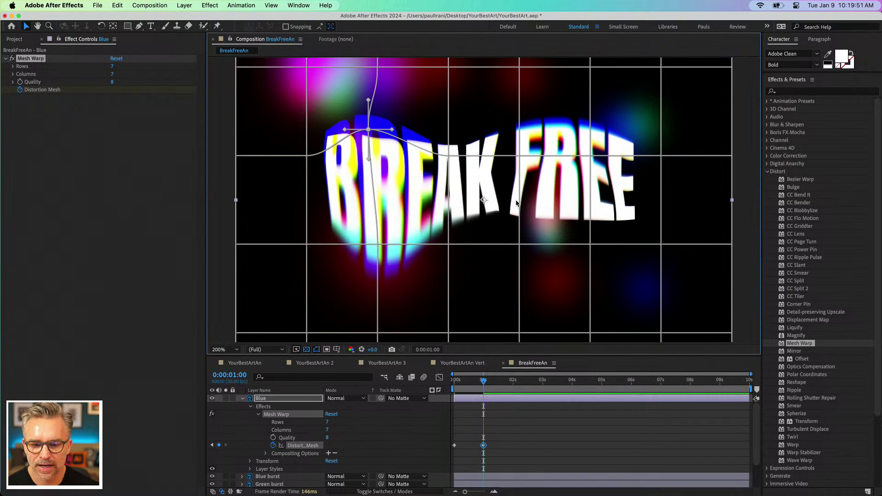
pyautogui.moveTo(592, 246); pyautogui.dragTo(592, 272)
pyautogui.moveTo(591, 157); pyautogui.dragTo(602, 151)
pyautogui.moveTo(449, 156); pyautogui.dragTo(442, 148)
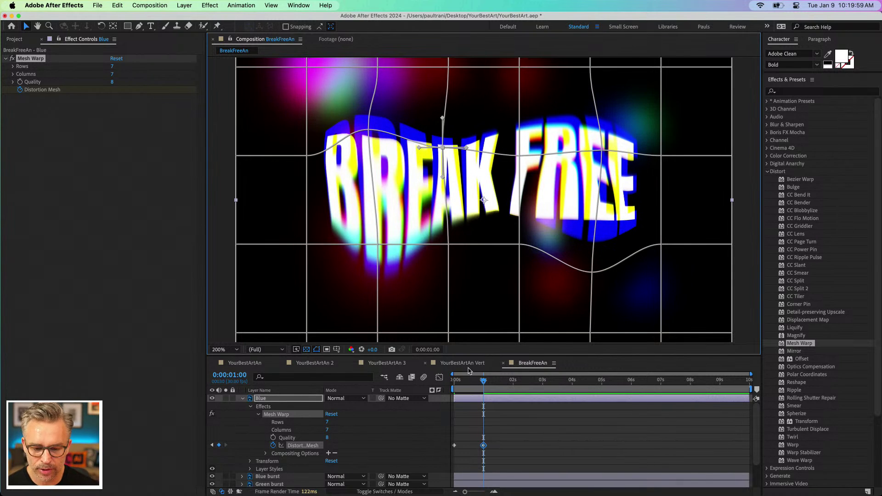
# Step: Preview the Blue layer's mesh warp animation from the start of the composition
pyautogui.moveTo(470, 380); pyautogui.dragTo(433, 390)
pyautogui.press('space')
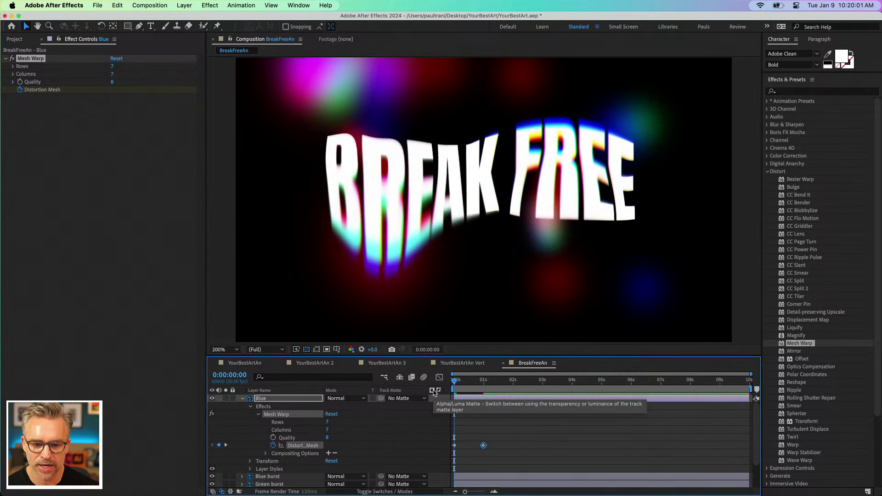
pyautogui.press('space')
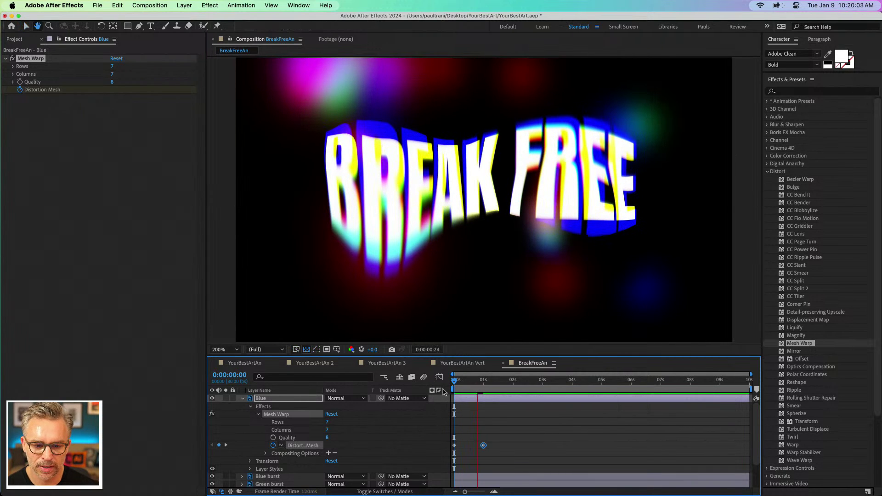
# Step: At 0:00:01:00, pull the mesh point at the foot of BREAK's R downward, and return to the first frame
pyautogui.moveTo(464, 381); pyautogui.dragTo(483, 384)
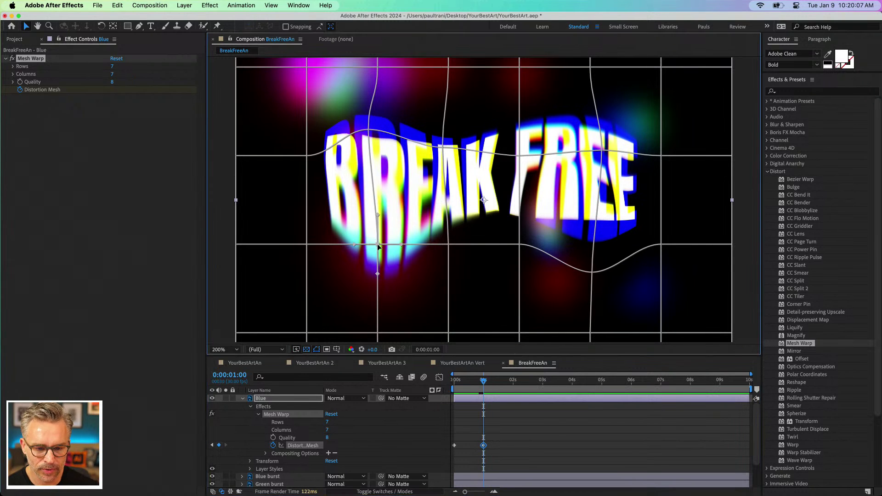
pyautogui.moveTo(378, 247); pyautogui.dragTo(377, 293)
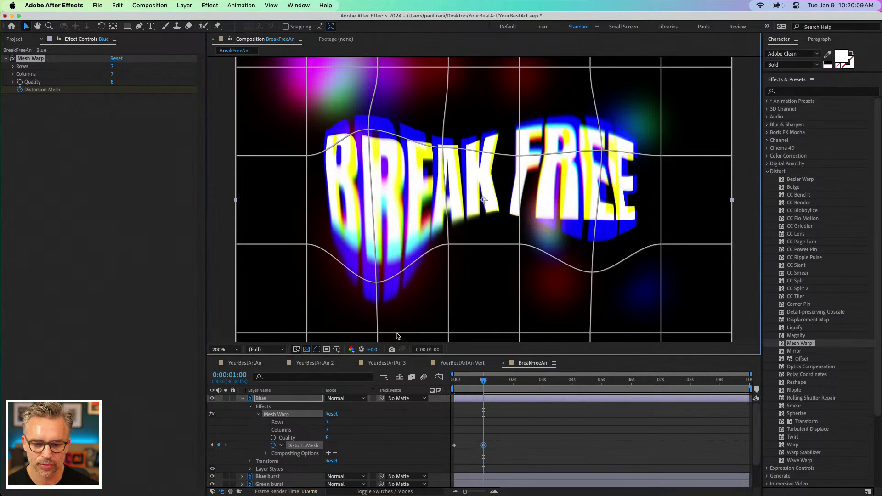
pyautogui.moveTo(470, 381); pyautogui.dragTo(431, 383)
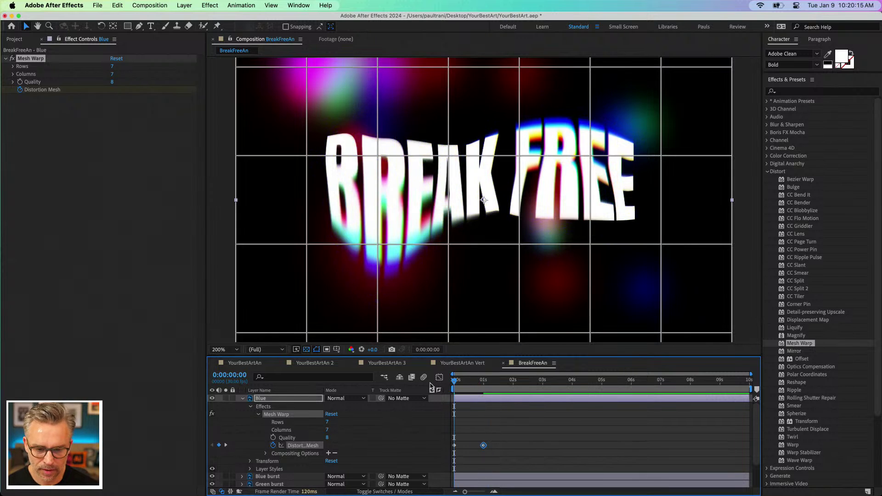
# Step: At 0:00:02:15, reshape the mesh by raising the point under BREAK's R, stretching the point beside the B outward, and shifting points around FREE's ending
pyautogui.moveTo(517, 381); pyautogui.dragTo(528, 381)
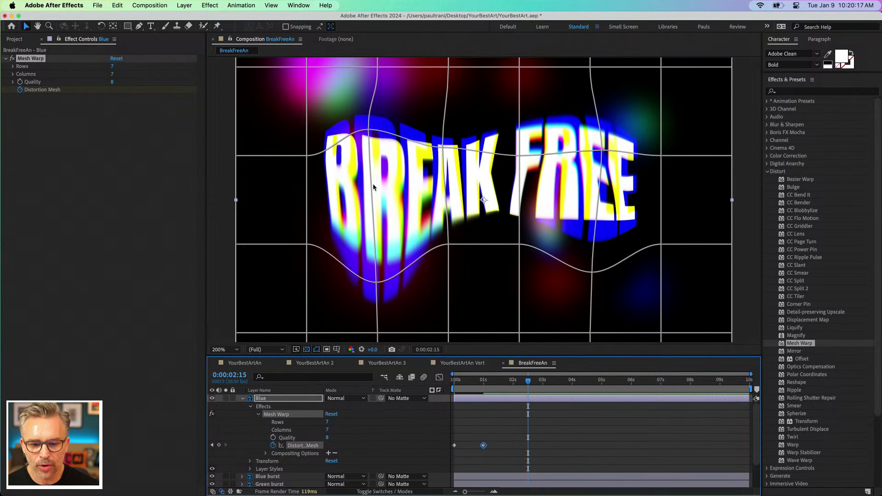
pyautogui.moveTo(376, 281); pyautogui.dragTo(375, 255)
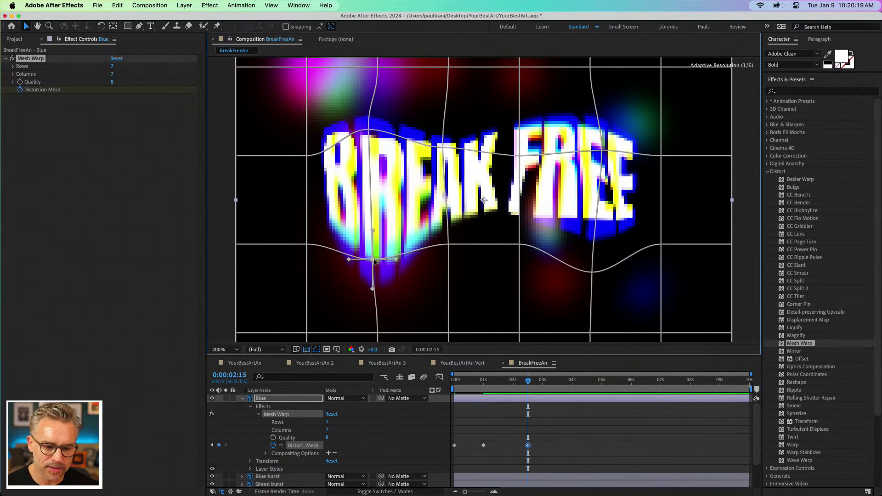
pyautogui.moveTo(307, 155); pyautogui.dragTo(286, 143)
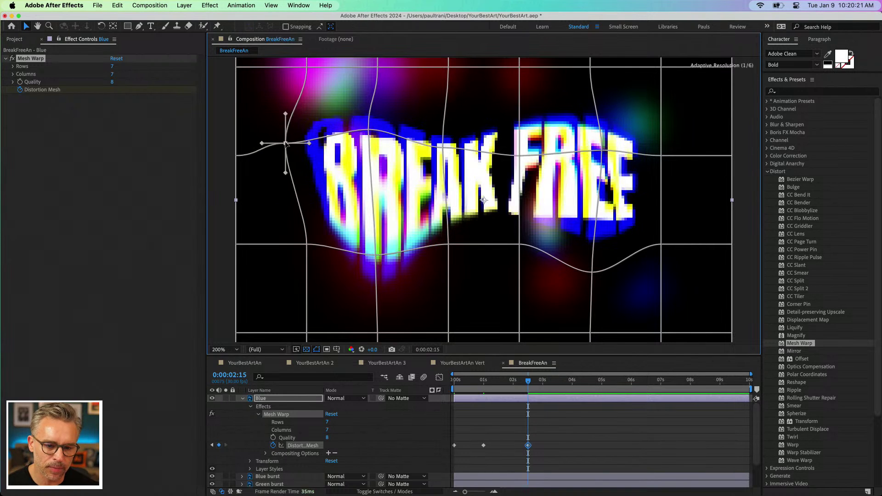
pyautogui.moveTo(602, 151); pyautogui.dragTo(612, 134)
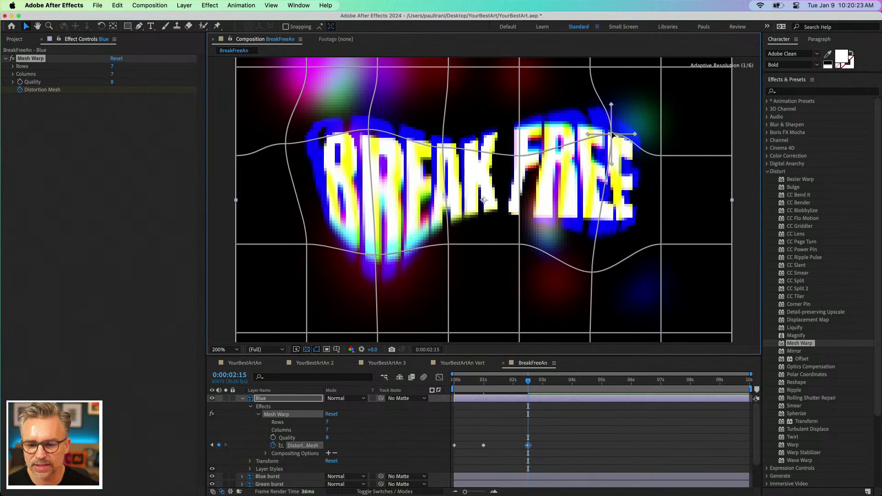
pyautogui.moveTo(592, 272); pyautogui.dragTo(607, 269)
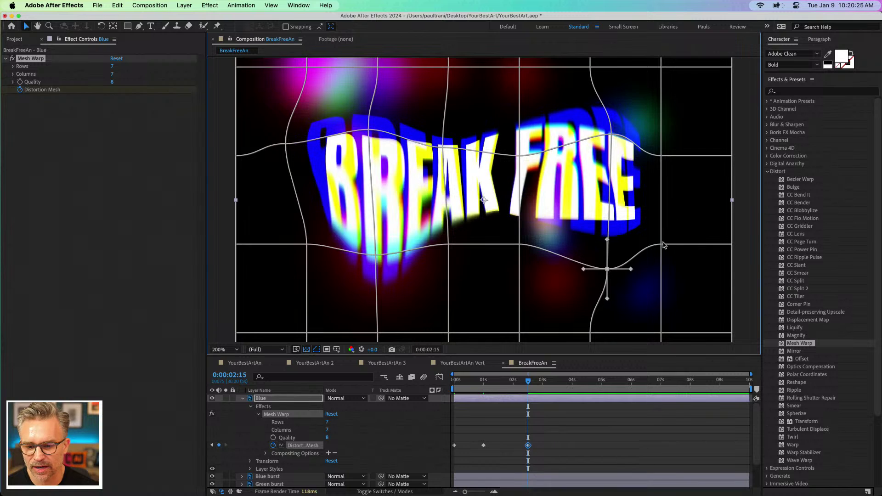
pyautogui.moveTo(661, 245); pyautogui.dragTo(650, 225)
# Step: At 0:00:04:07, raise the mesh point below FREE, lower the points above BREAK's R and by the F, and preview the animation from the start
pyautogui.click(580, 382)
pyautogui.moveTo(606, 274); pyautogui.dragTo(617, 253)
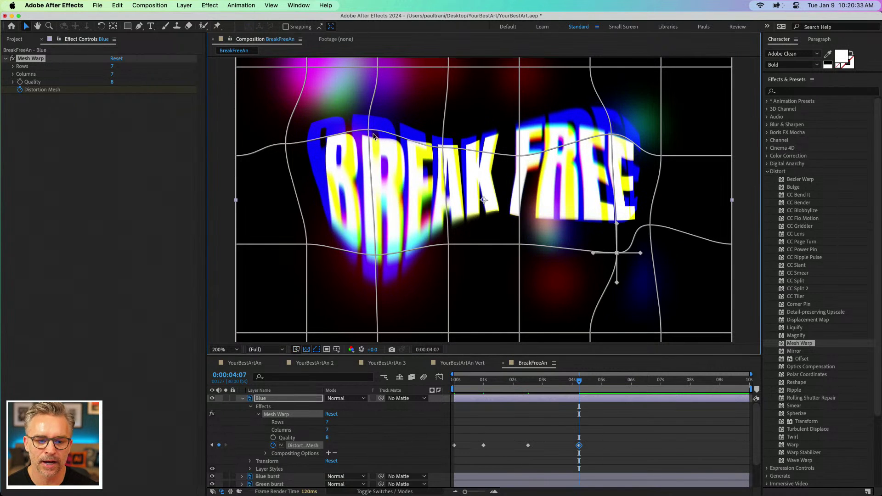
pyautogui.moveTo(368, 134); pyautogui.dragTo(372, 157)
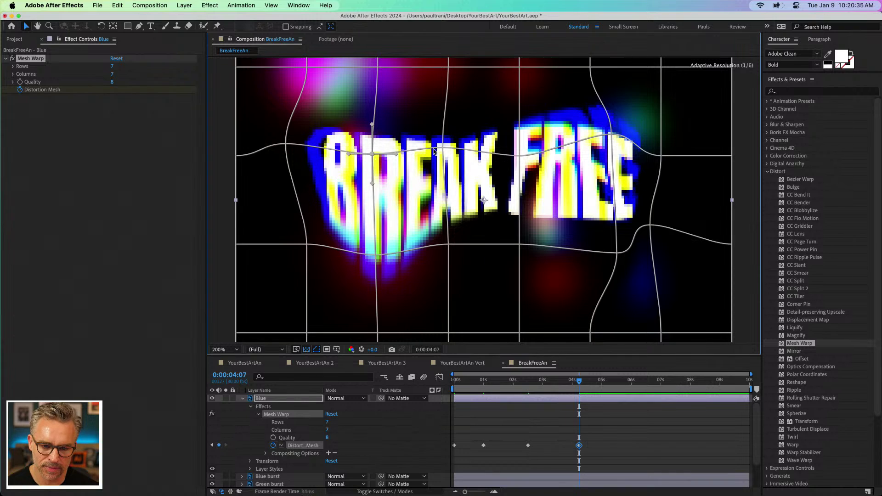
pyautogui.moveTo(519, 156); pyautogui.dragTo(520, 177)
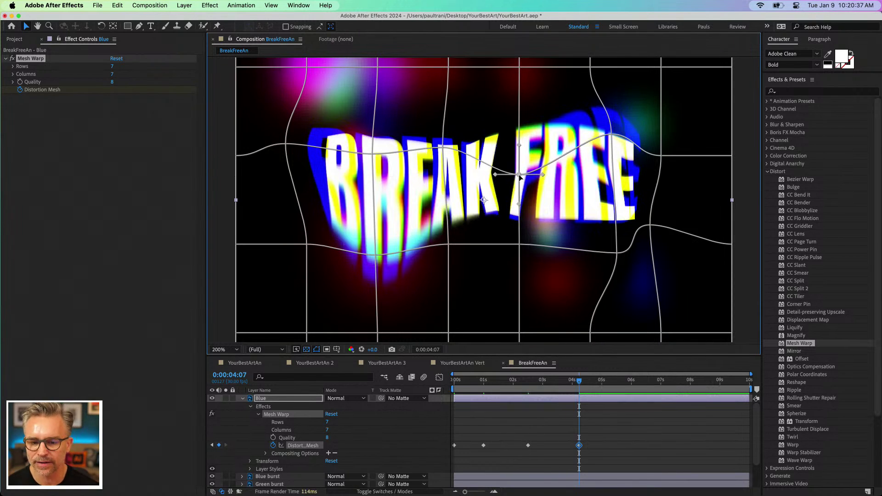
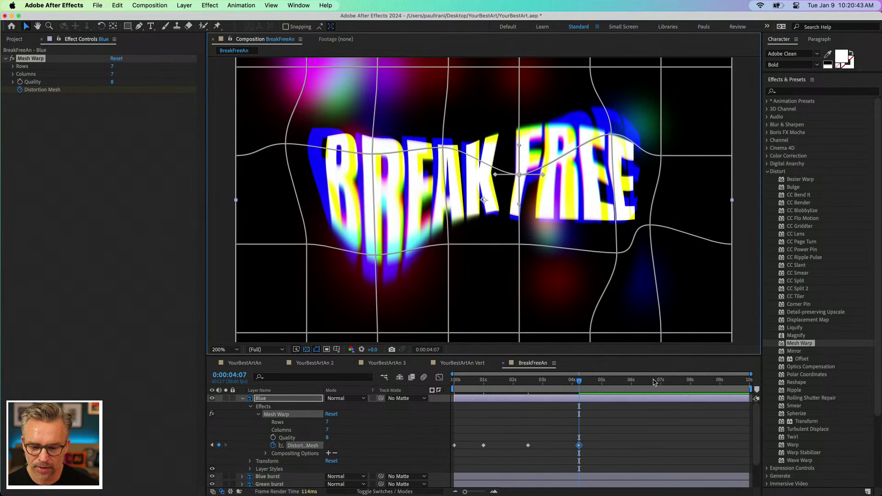
pyautogui.moveTo(560, 385); pyautogui.dragTo(455, 406)
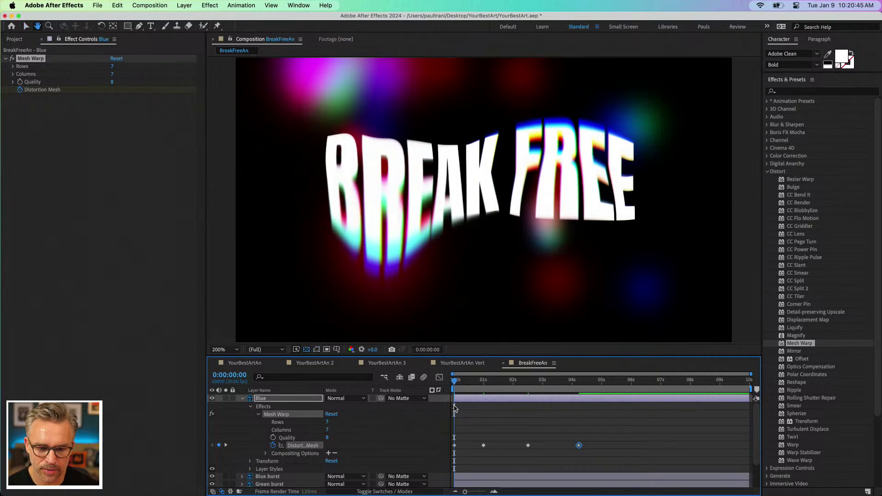
pyautogui.press('space')
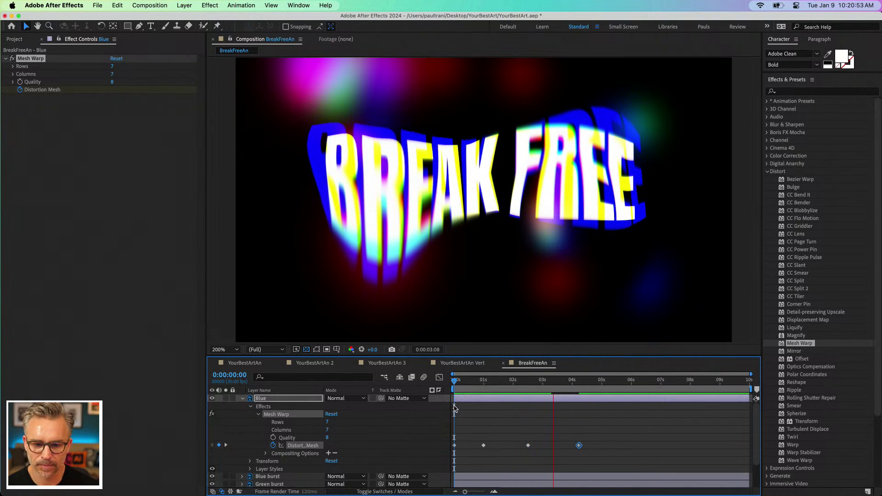
# Step: Stop the preview and shorten the BreakFreeAn composition's duration to 0:00:05:00
pyautogui.press('space')
pyautogui.moveTo(564, 381); pyautogui.dragTo(618, 382)
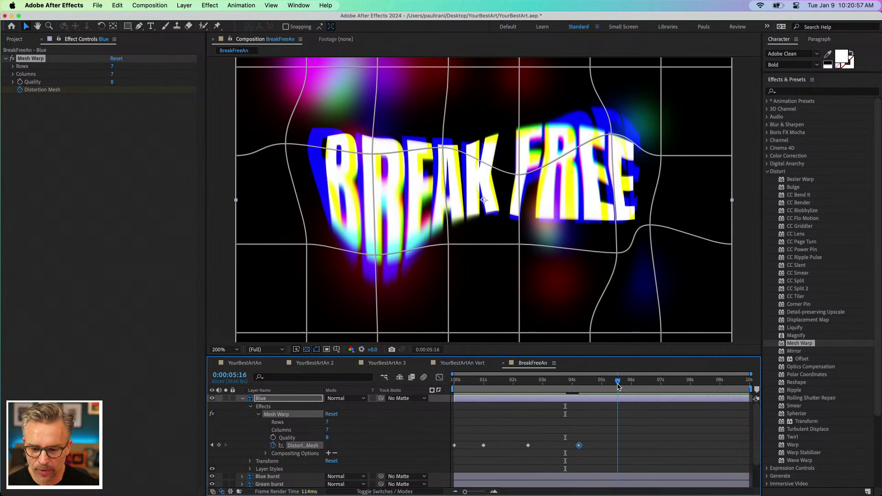
pyautogui.click(559, 420)
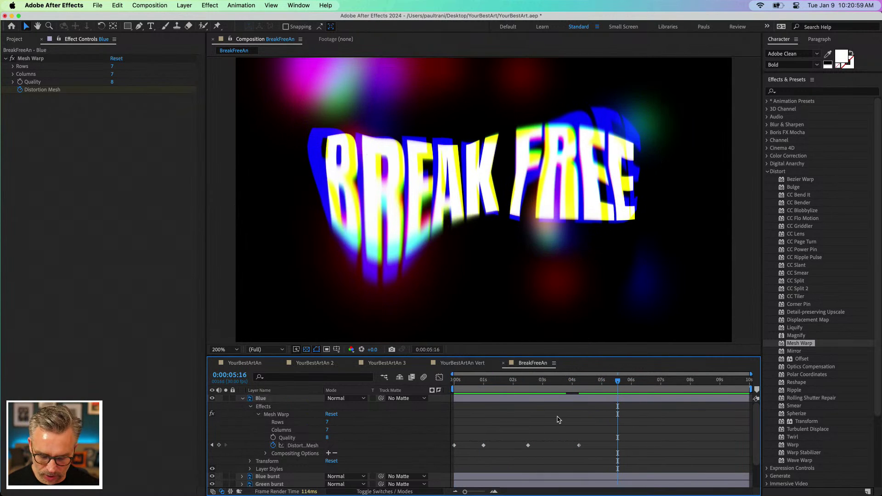
pyautogui.press('super+k')
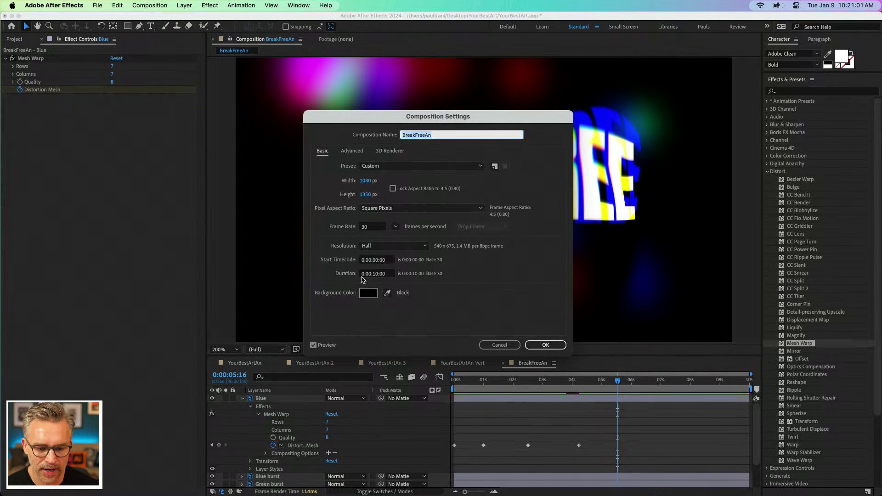
pyautogui.click(378, 274)
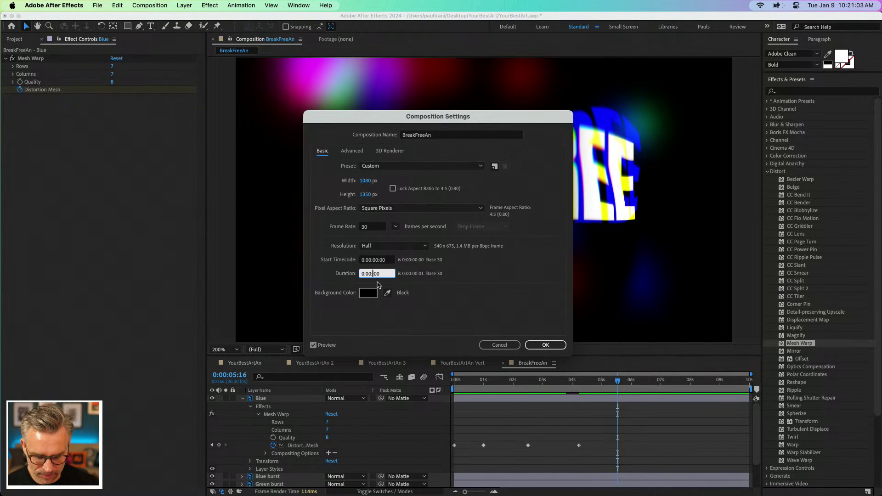
pyautogui.write('5:00')
pyautogui.press('Return')
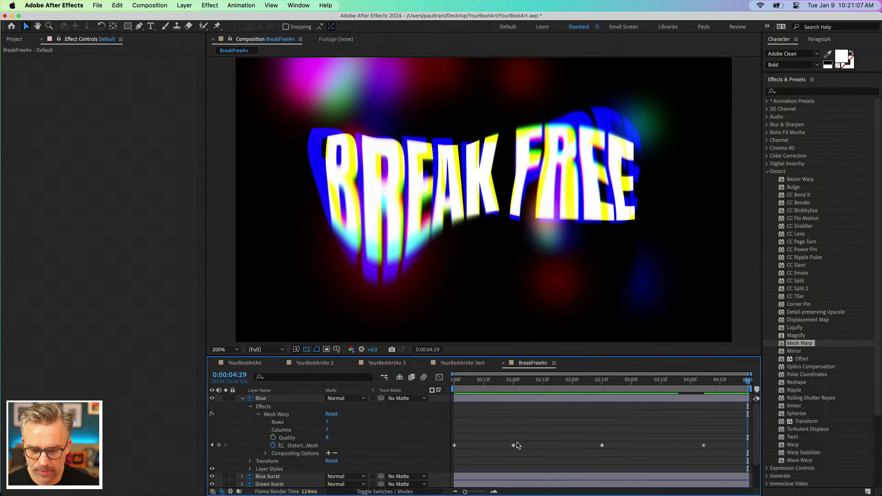
# Step: Copy the Blue layer's first Distortion Mesh keyframe to the last frame, 0:00:04:29, and return to the first frame
pyautogui.click(454, 445)
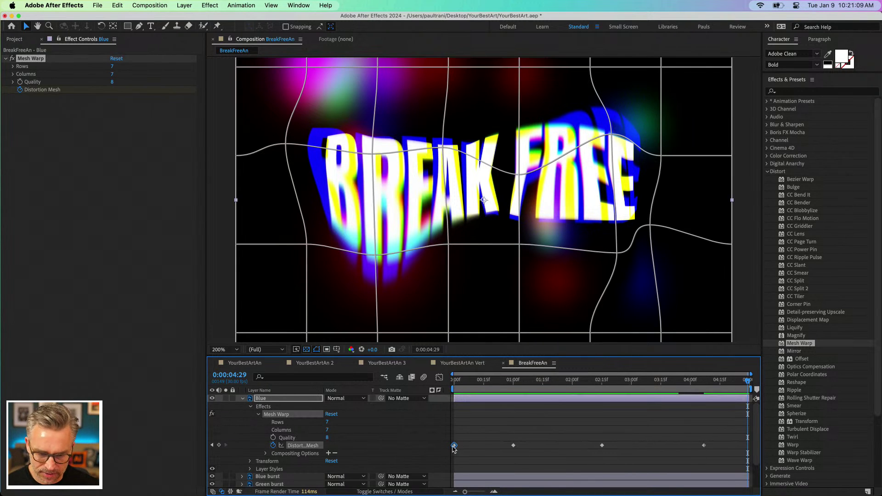
pyautogui.rightClick(454, 446)
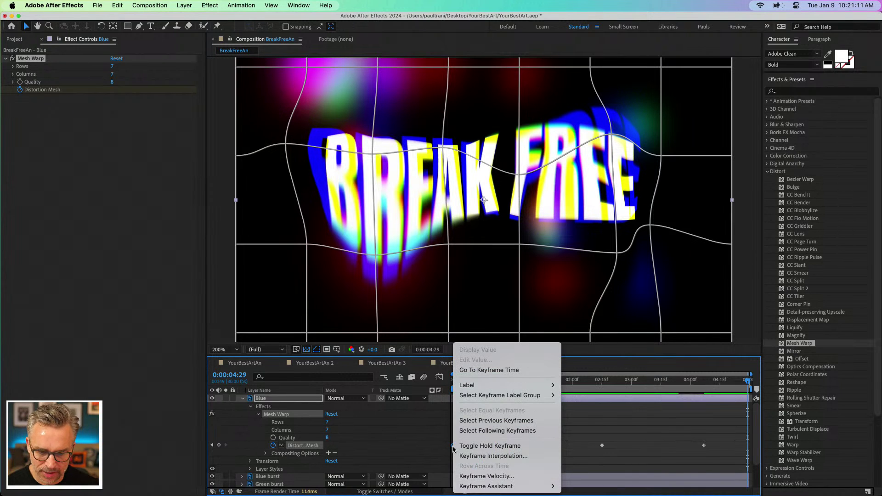
pyautogui.click(583, 441)
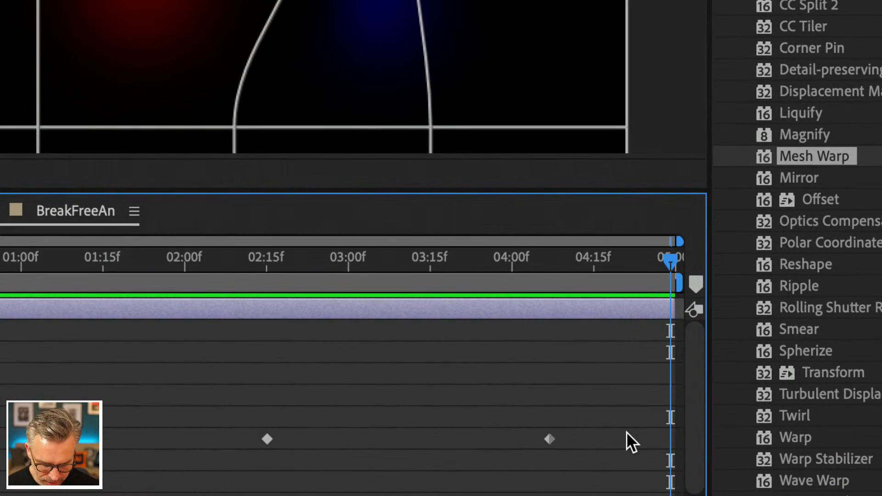
pyautogui.hotkey('ctrl', 'v')
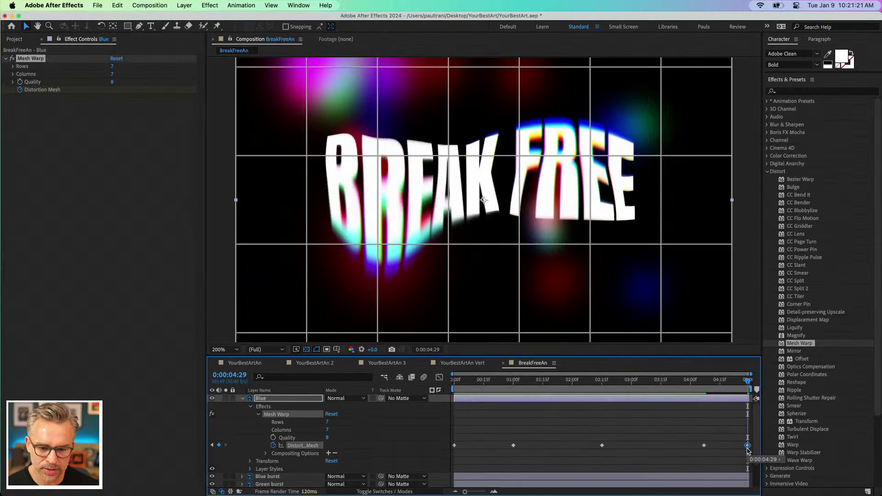
pyautogui.moveTo(748, 382); pyautogui.dragTo(413, 396)
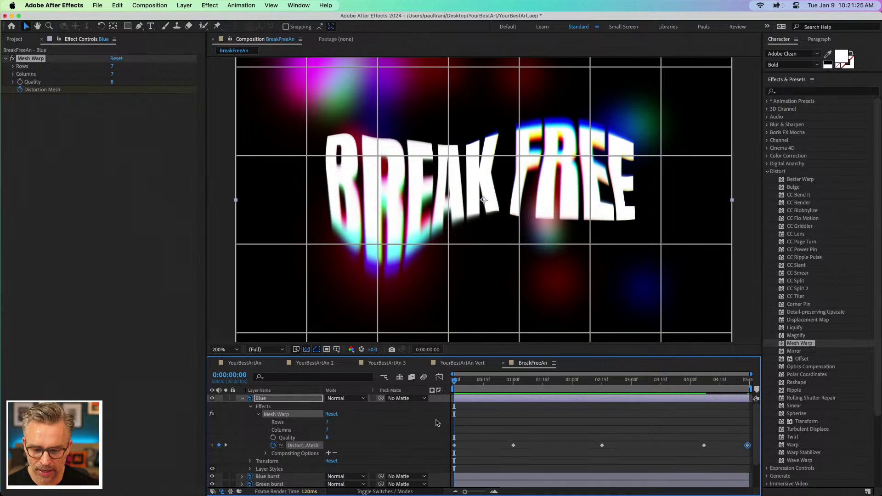
pyautogui.click(603, 426)
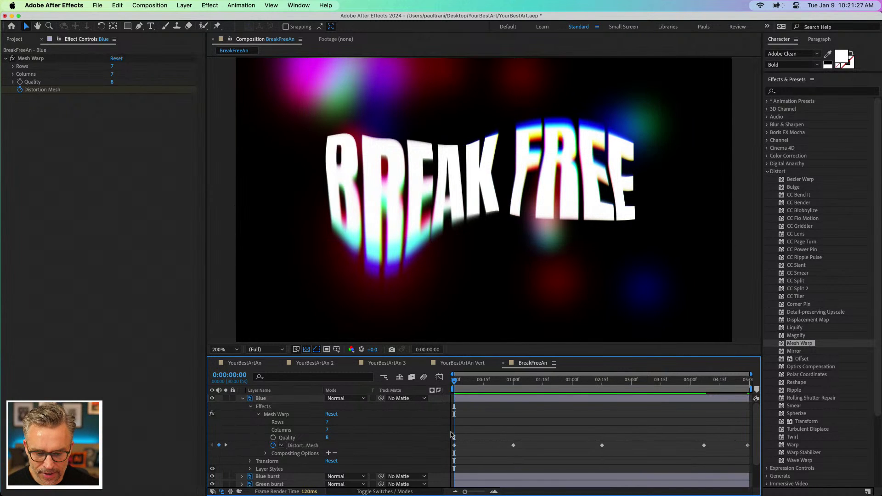
# Step: Copy all of the Blue layer's Distortion Mesh keyframes and paste them onto the Green and Red layers
pyautogui.moveTo(452, 433); pyautogui.dragTo(753, 465)
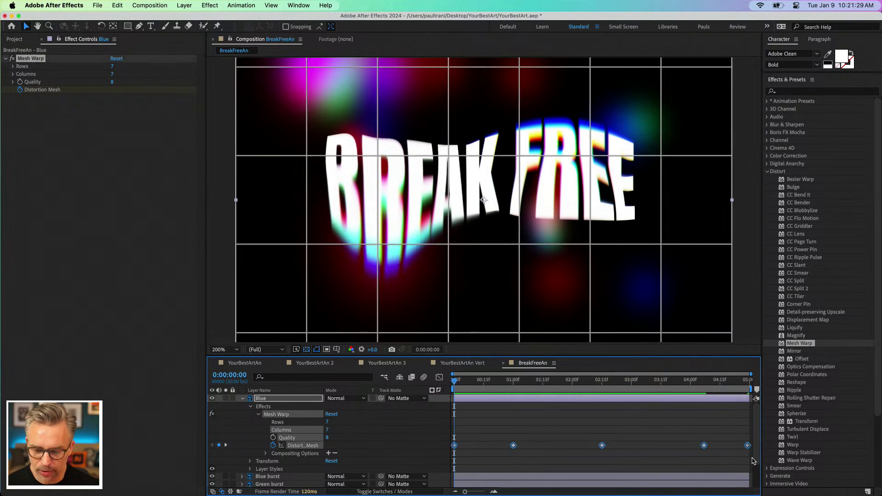
pyautogui.click(245, 402)
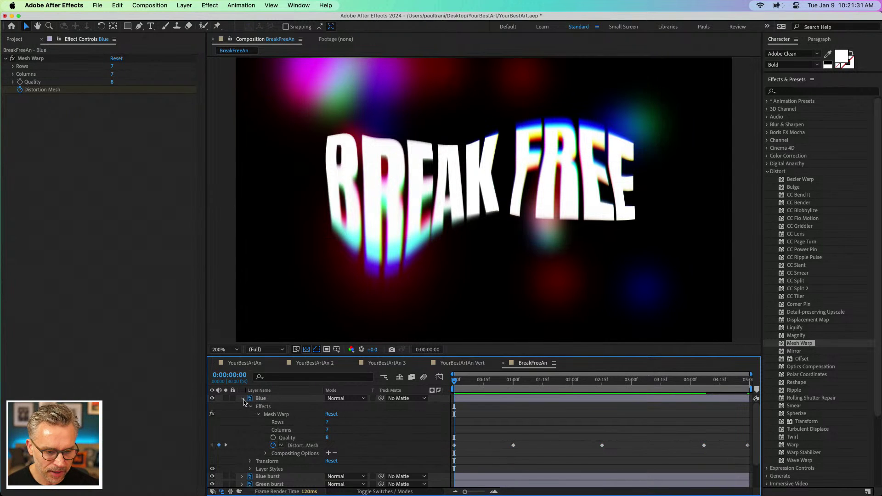
pyautogui.click(244, 401)
pyautogui.click(263, 422)
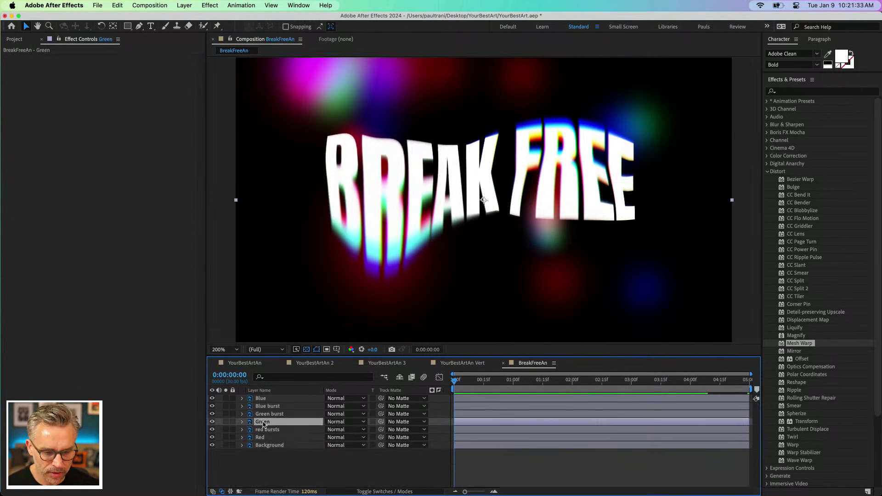
pyautogui.click(261, 439)
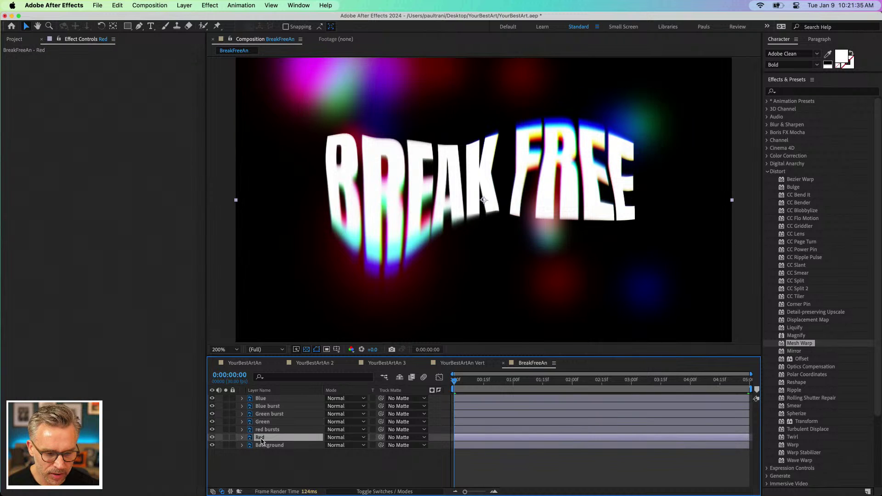
pyautogui.press('super+v')
pyautogui.click(262, 422)
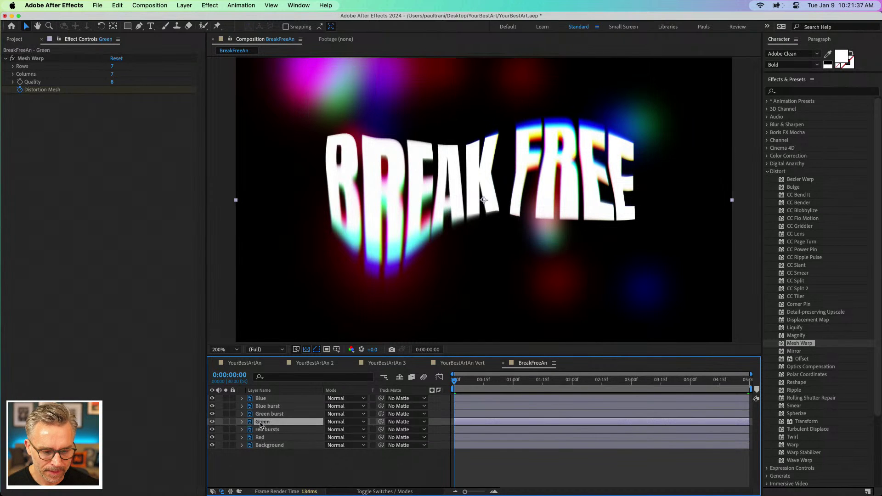
# Step: Reveal the Green layer's keyframes and, at 0:00:01:00, shift the mesh point at the foot of BREAK's R rightward and raise the one above it
pyautogui.press('u')
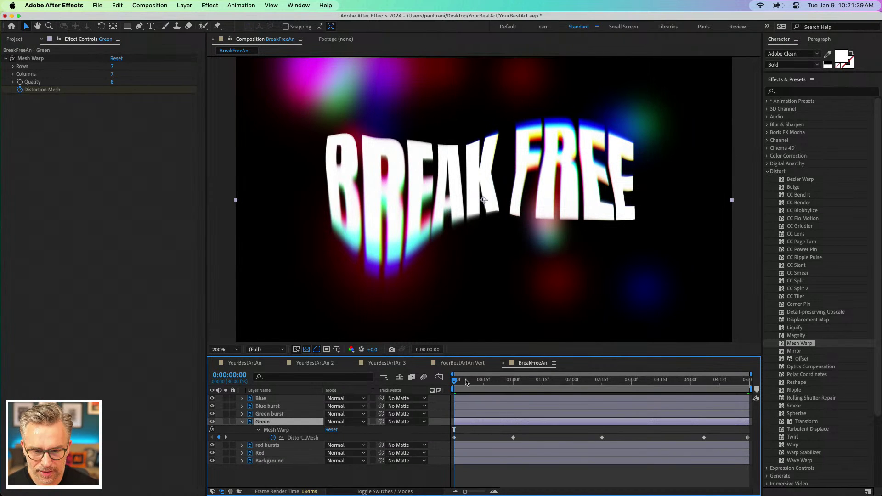
pyautogui.moveTo(469, 381); pyautogui.dragTo(513, 380)
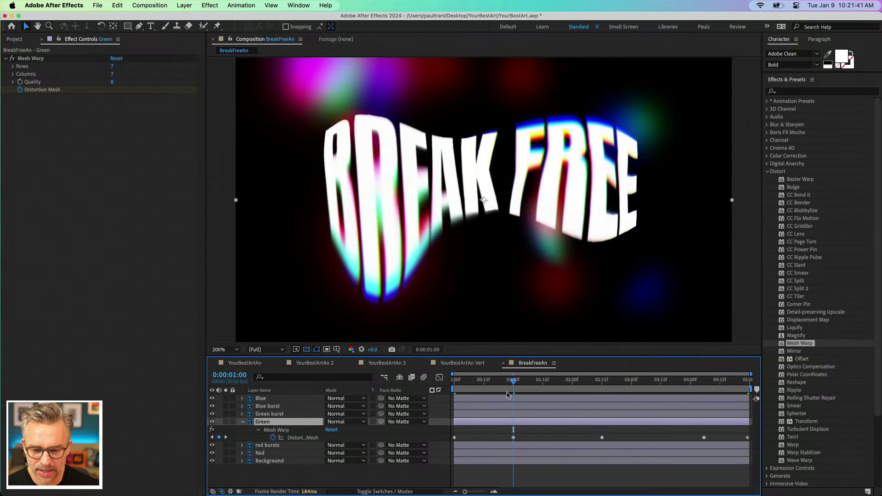
pyautogui.click(513, 437)
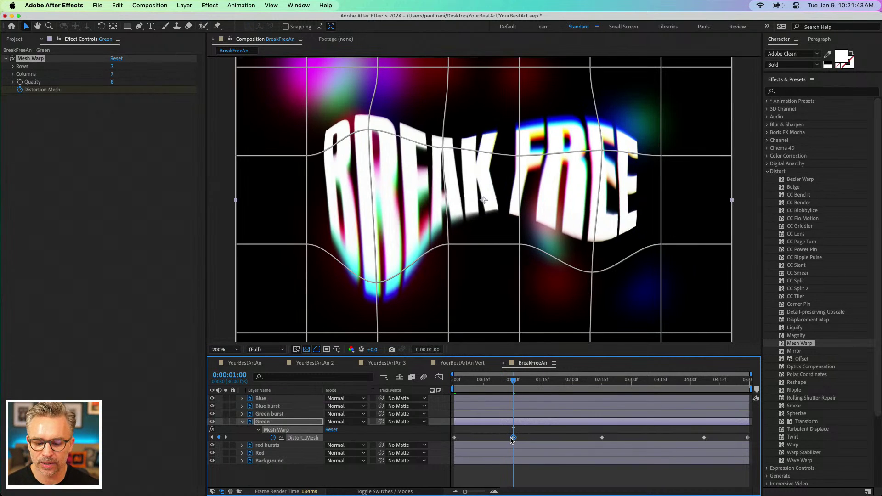
pyautogui.moveTo(377, 284); pyautogui.dragTo(401, 284)
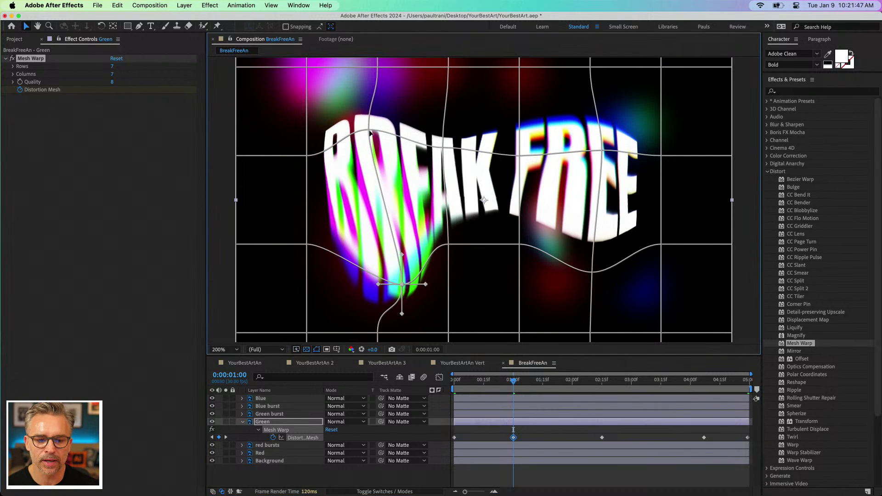
pyautogui.moveTo(370, 132); pyautogui.dragTo(377, 114)
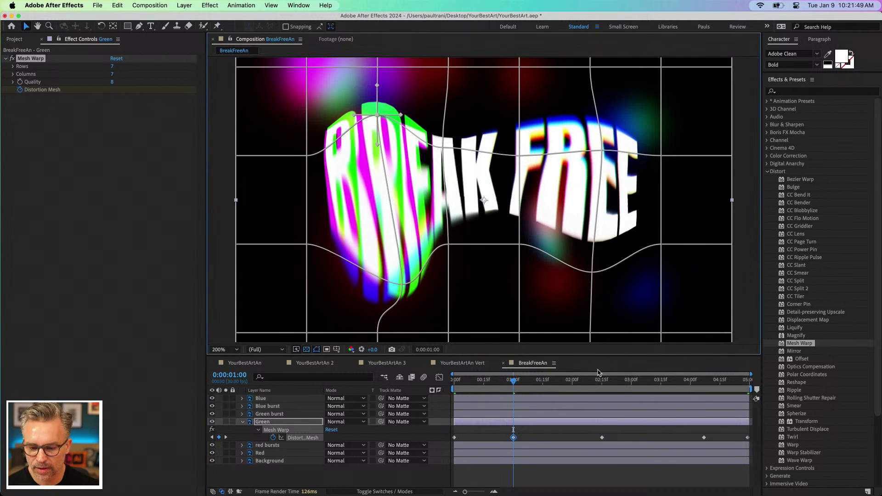
# Step: On the Green layer at 0:00:02:15, raise the mesh points above BREAK's R and FREE's first E, and return to the first frame
pyautogui.click(602, 386)
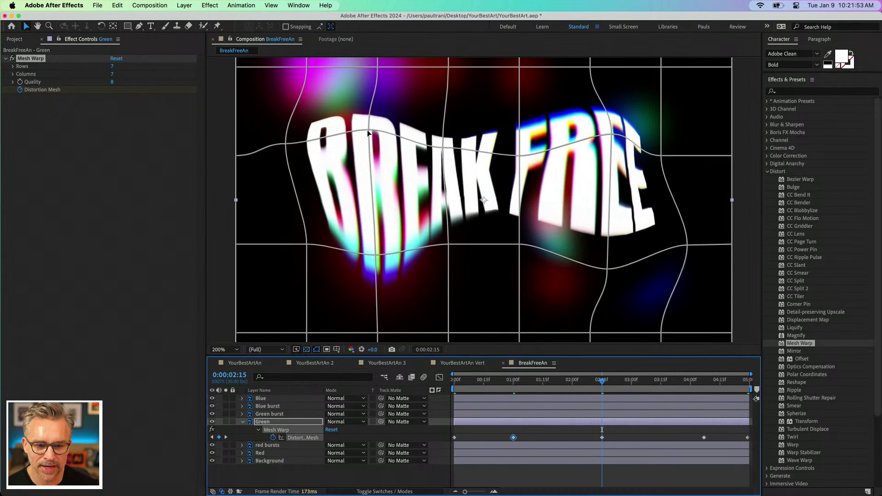
pyautogui.moveTo(368, 133); pyautogui.dragTo(369, 117)
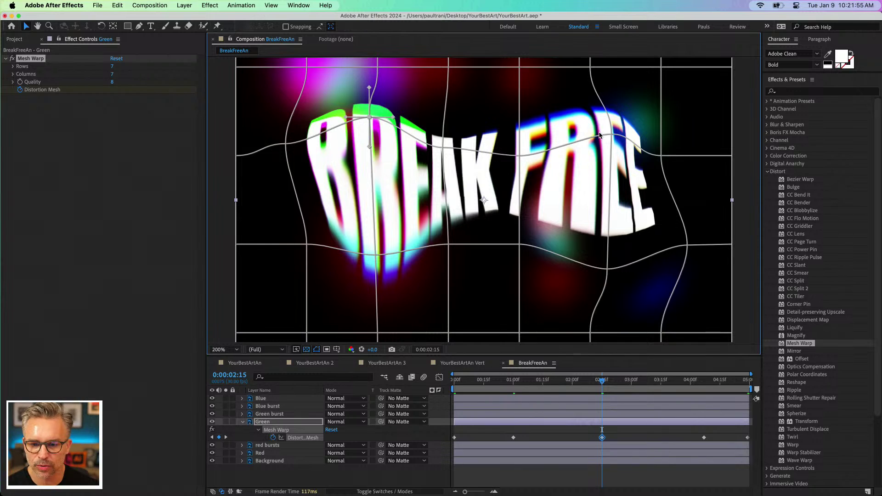
pyautogui.moveTo(613, 135); pyautogui.dragTo(616, 119)
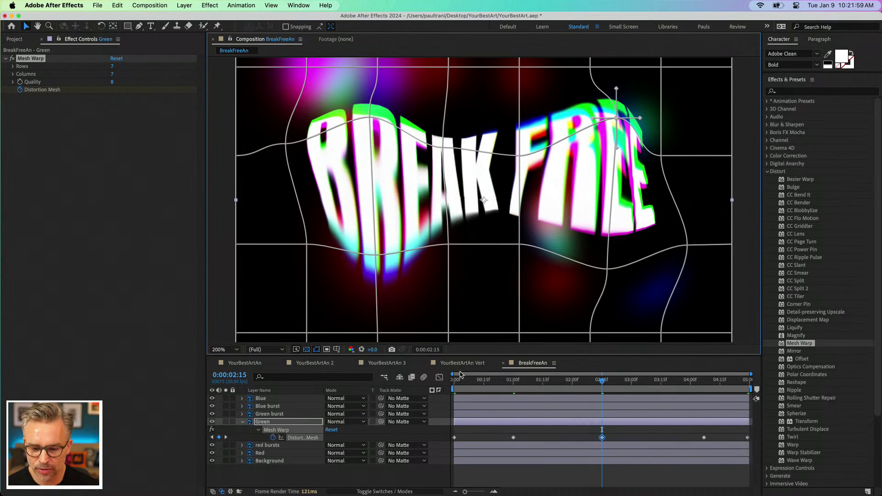
pyautogui.press('Home')
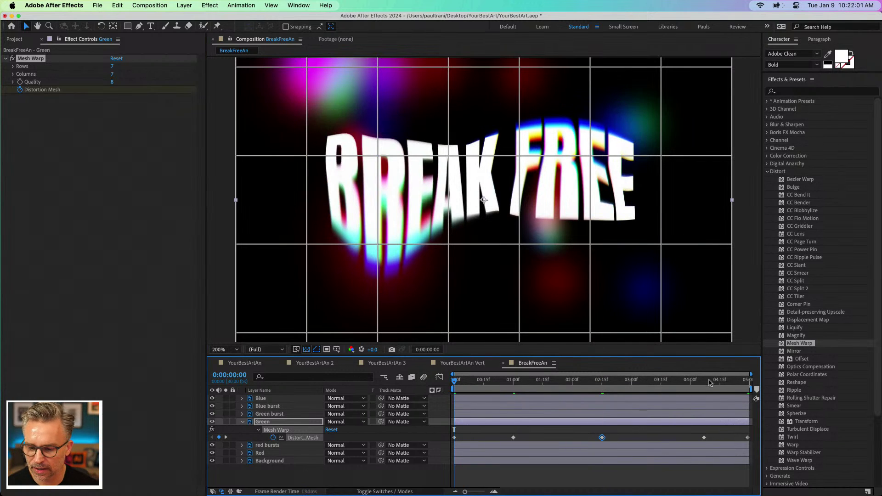
# Step: On the Green layer at 0:00:04:07, shift the mesh point below FREE's first E leftward, and return to the first frame
pyautogui.click(704, 380)
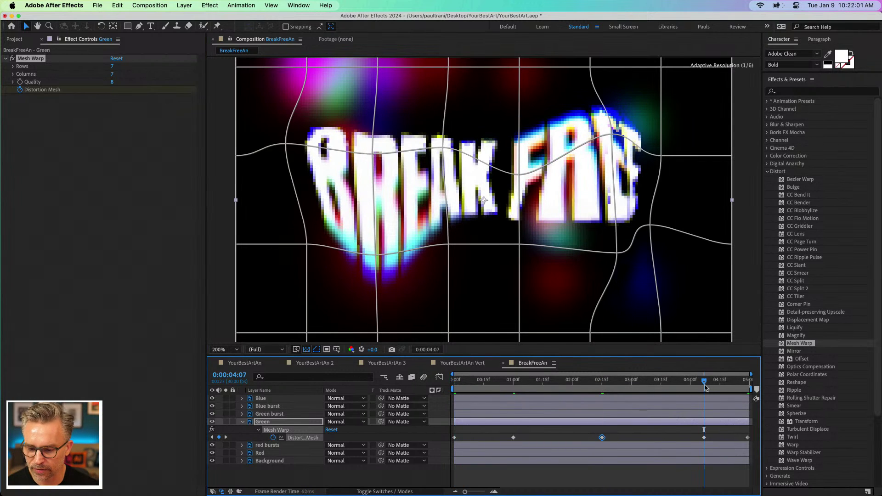
pyautogui.click(616, 255)
pyautogui.moveTo(600, 247); pyautogui.dragTo(601, 252)
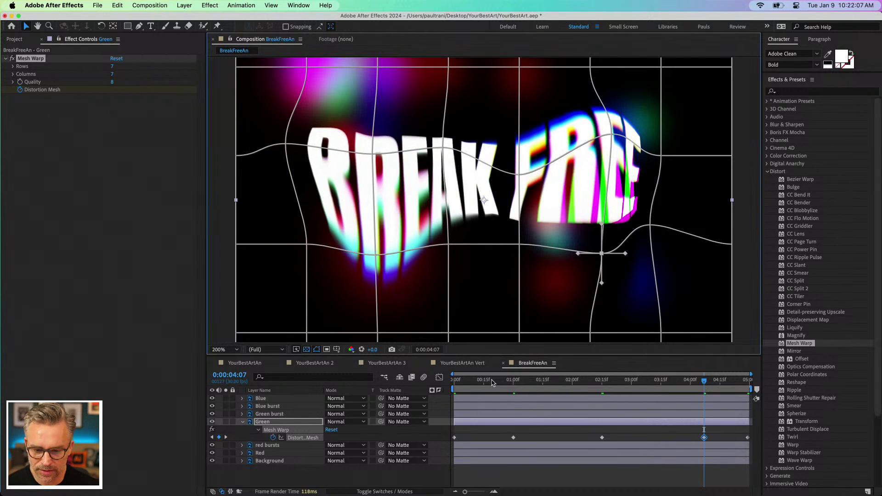
pyautogui.moveTo(492, 381); pyautogui.dragTo(453, 382)
# Step: Copy all of the Green layer's Distortion Mesh keyframes and paste them onto the Red layer
pyautogui.click(471, 434)
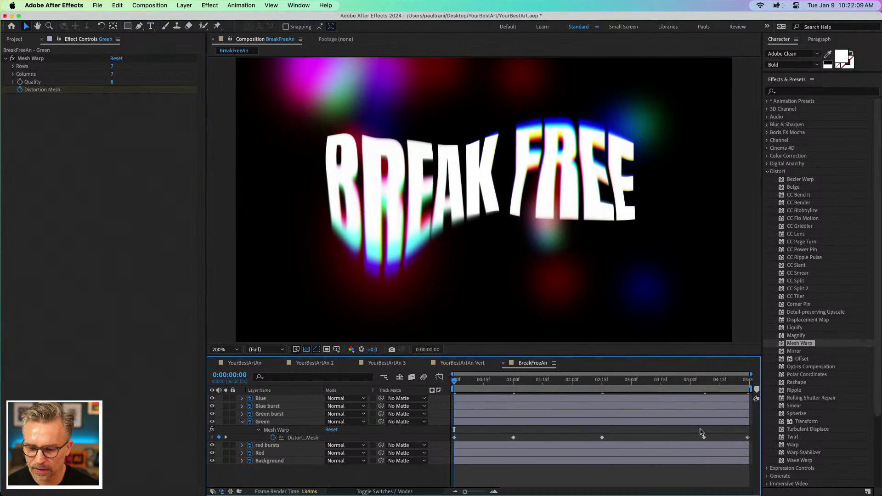
pyautogui.moveTo(748, 428); pyautogui.dragTo(436, 433)
pyautogui.click(260, 454)
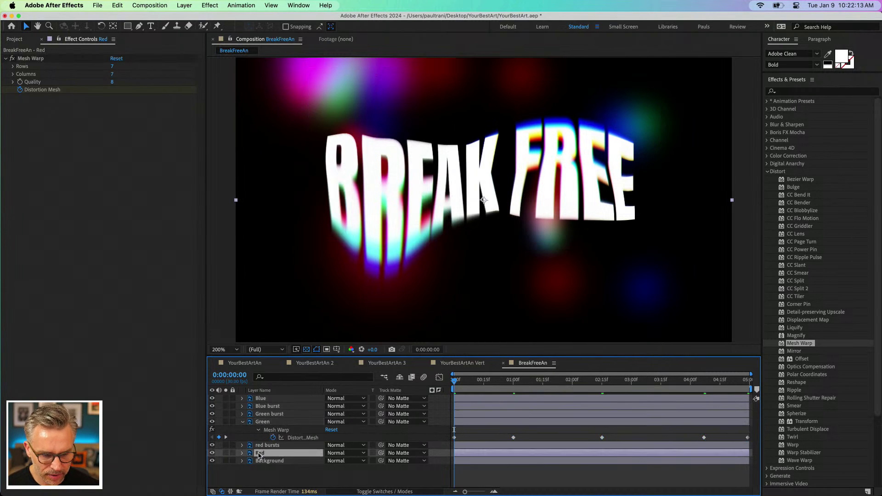
pyautogui.press('super+v')
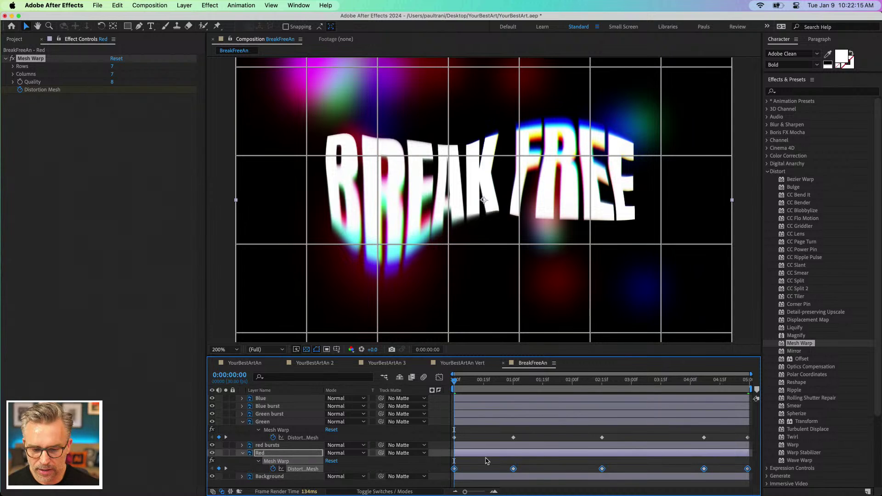
# Step: On the Red layer at 0:00:01:00, shift the mesh point below BREAK's R leftward, raise the one above it, and nudge the one beside FREE's F leftward
pyautogui.click(513, 381)
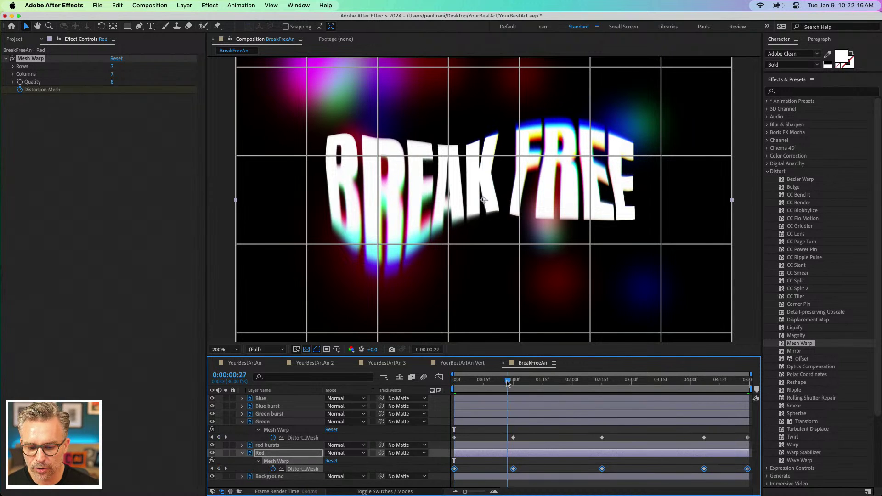
pyautogui.click(513, 469)
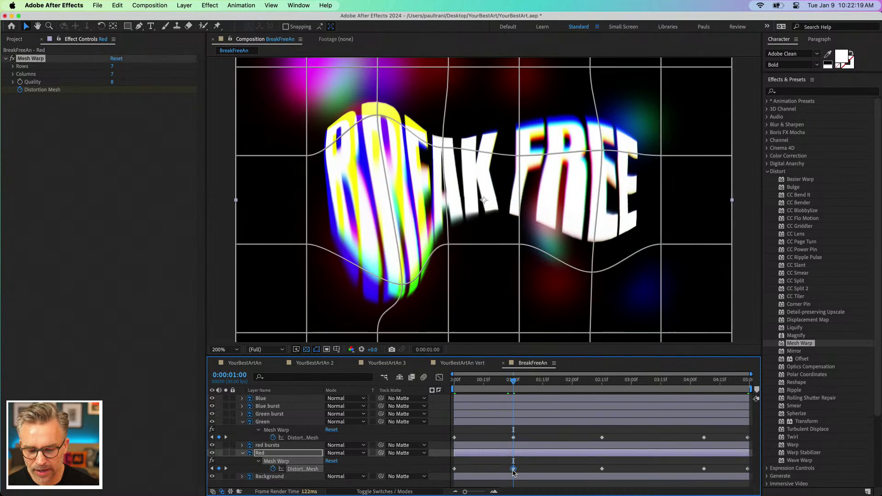
pyautogui.moveTo(403, 285); pyautogui.dragTo(371, 283)
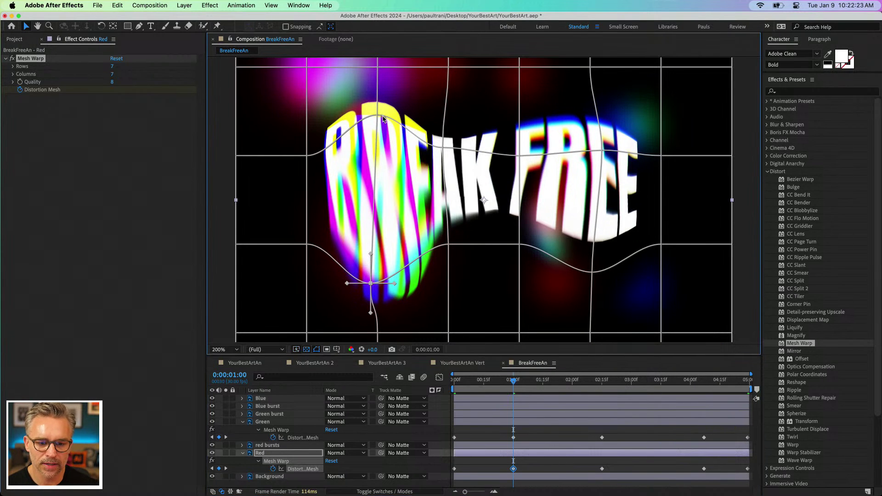
pyautogui.moveTo(378, 118); pyautogui.dragTo(379, 111)
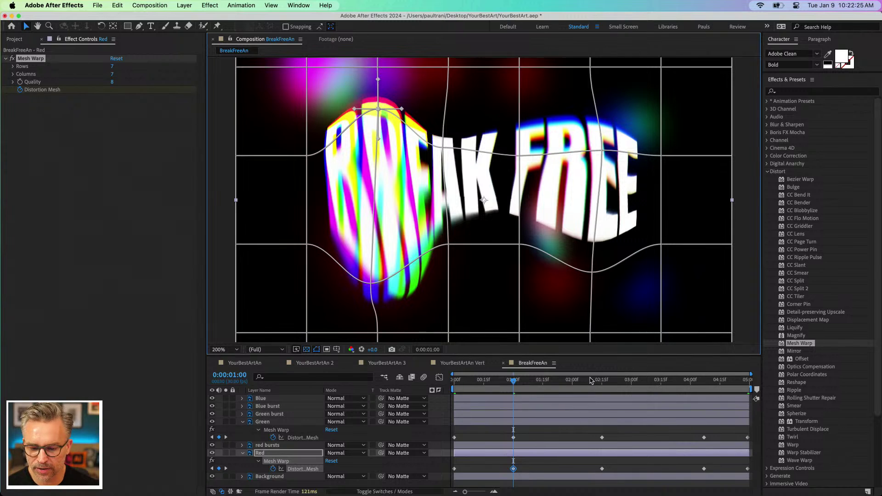
pyautogui.moveTo(517, 155); pyautogui.dragTo(514, 155)
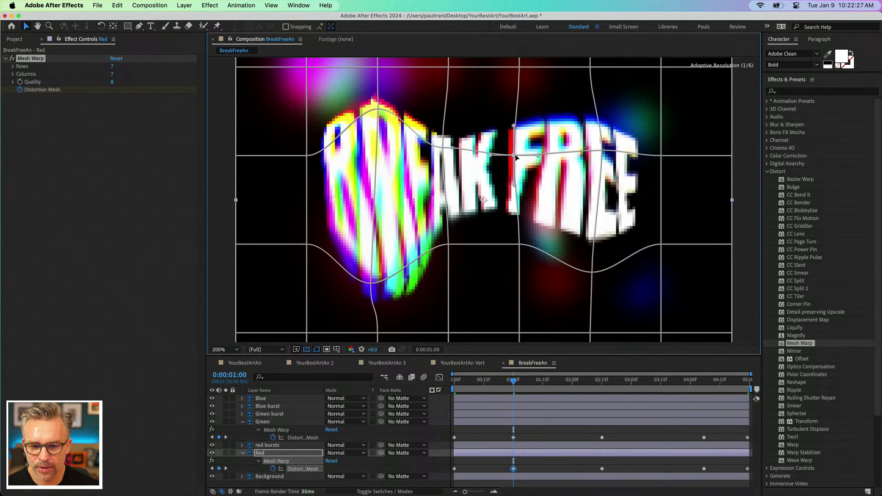
# Step: On the Red layer, move the mesh point above FREE's first E up-left at 0:00:02:15 and 0:00:04:07, and raise the one above BREAK's A at 0:00:04:07
pyautogui.moveTo(582, 385); pyautogui.dragTo(602, 384)
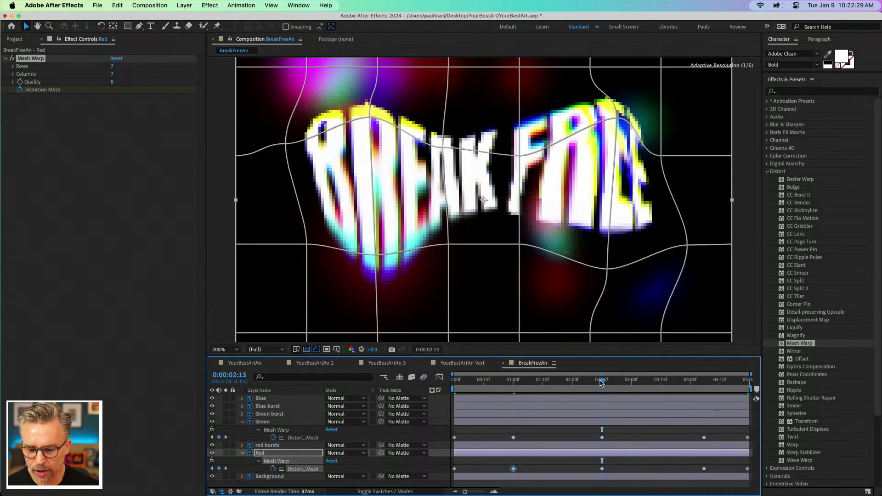
pyautogui.moveTo(619, 120); pyautogui.dragTo(611, 116)
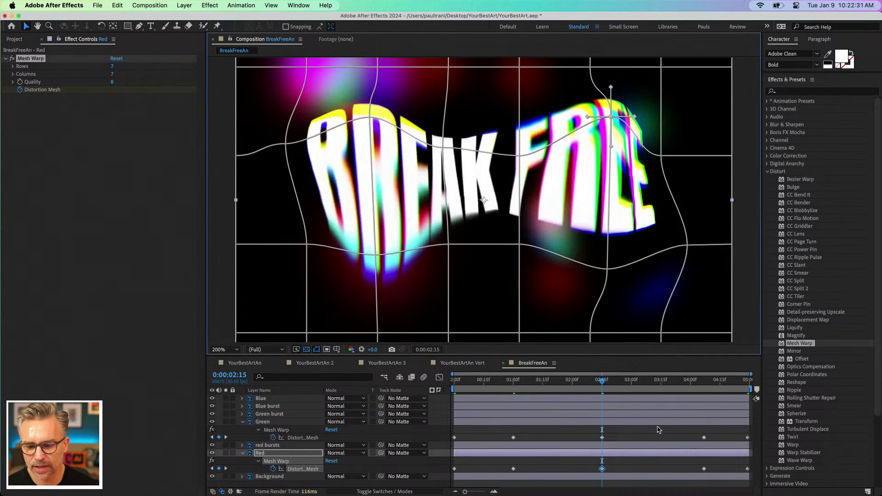
pyautogui.moveTo(688, 384); pyautogui.dragTo(704, 384)
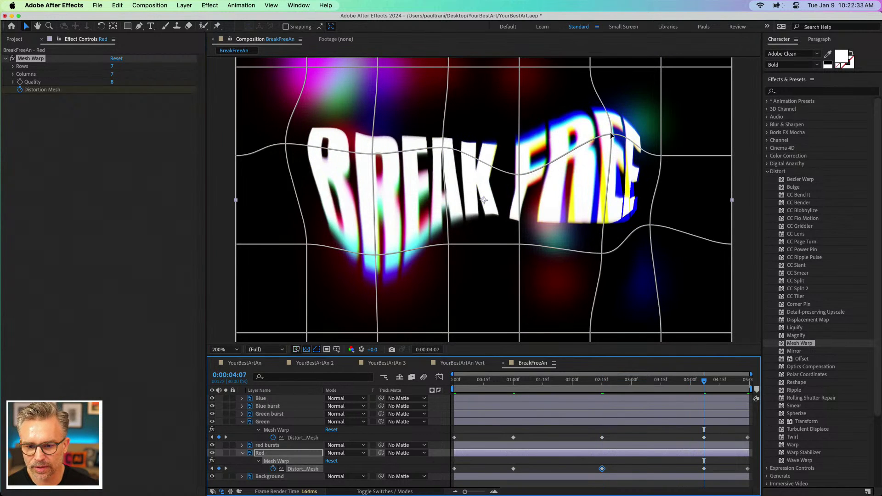
pyautogui.moveTo(613, 137); pyautogui.dragTo(599, 127)
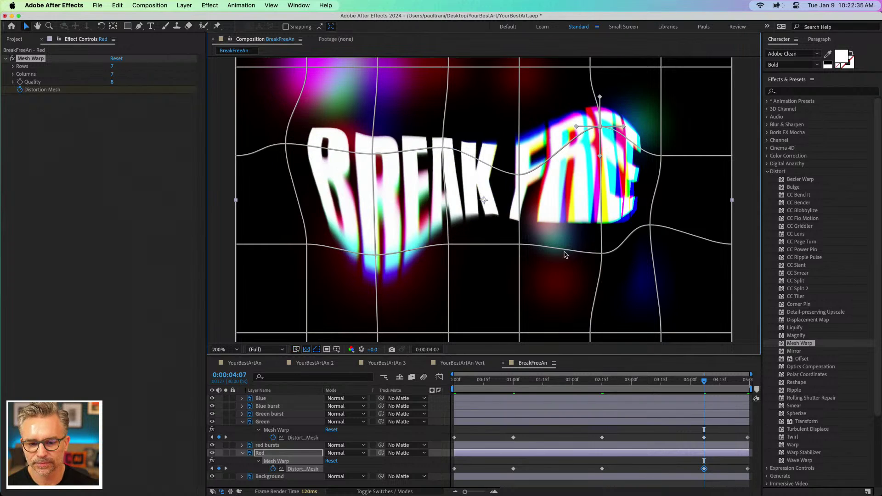
pyautogui.moveTo(444, 149); pyautogui.dragTo(445, 139)
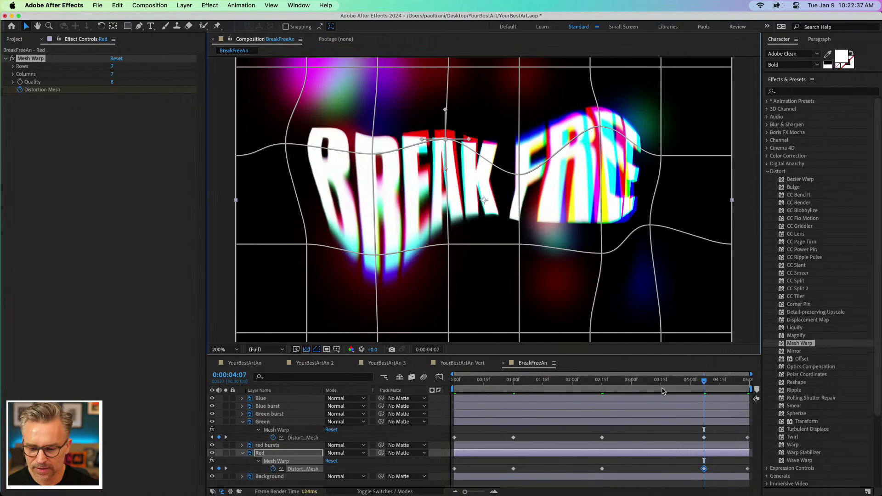
# Step: Compare the artwork at the Red layer's first and last Distortion Mesh keyframes, and return to the first frame
pyautogui.click(477, 381)
pyautogui.press('Home')
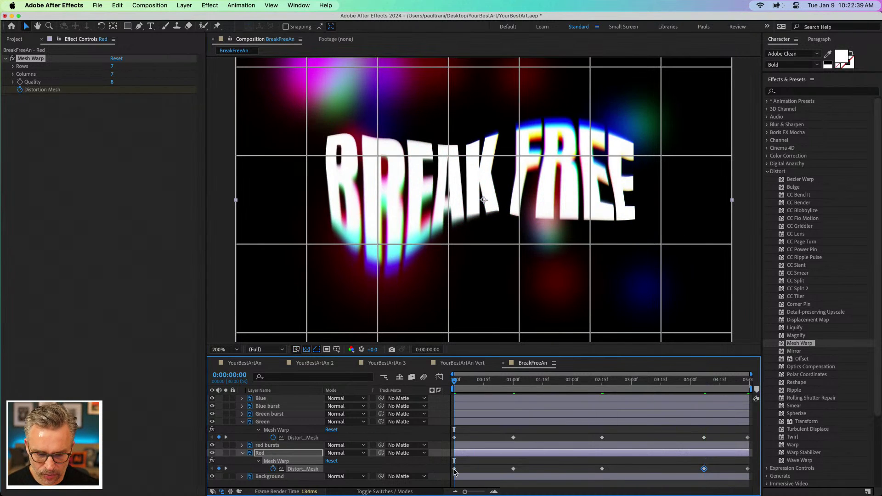
pyautogui.moveTo(691, 383); pyautogui.dragTo(845, 392)
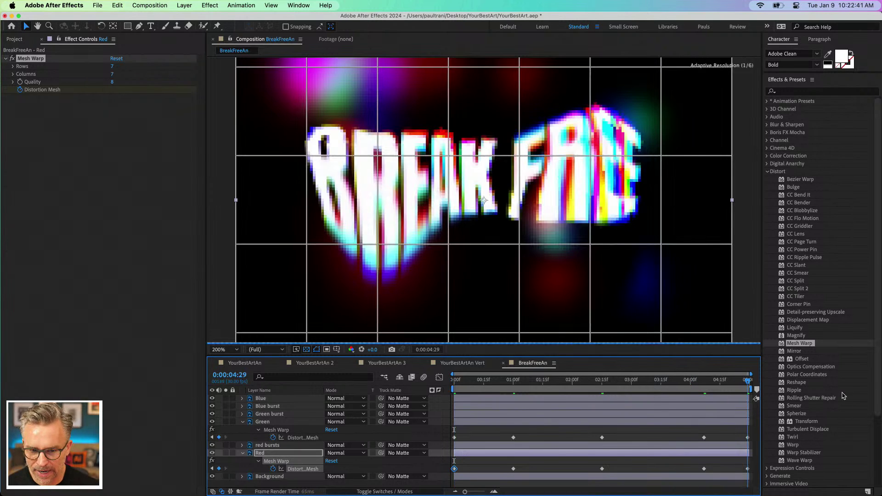
pyautogui.click(748, 469)
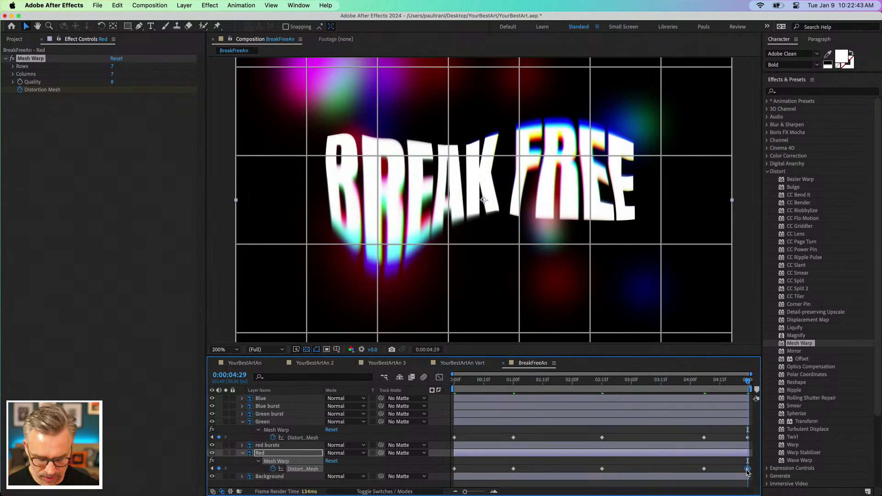
pyautogui.moveTo(530, 381); pyautogui.dragTo(265, 359)
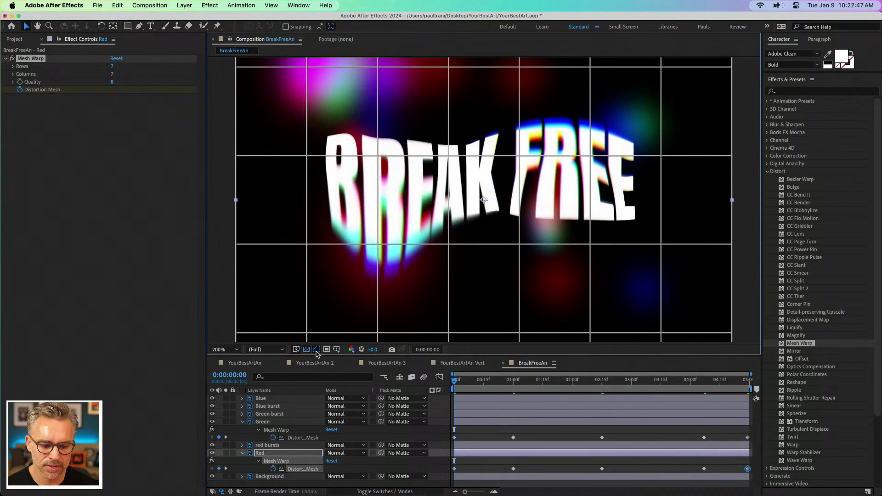
# Step: Preview the combined Blue, Green and Red mesh animation from the first frame, and return to the start
pyautogui.press('super+shift+h')
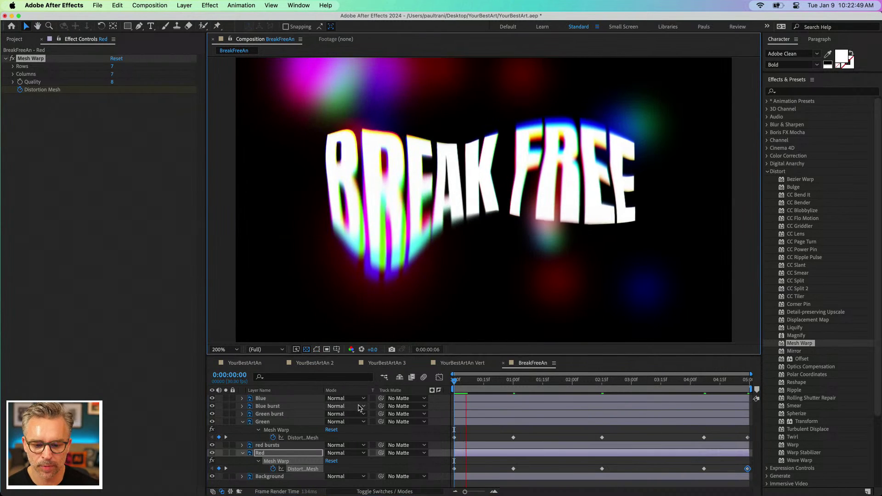
pyautogui.moveTo(455, 381)
pyautogui.mouseDown()
pyautogui.moveTo(684, 384)
pyautogui.moveTo(465, 386)
pyautogui.mouseUp()
pyautogui.press('space')
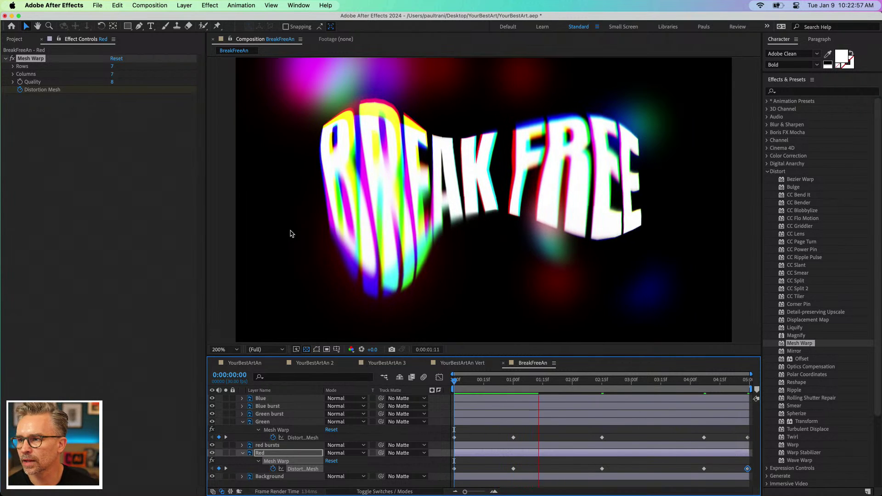
pyautogui.press('space')
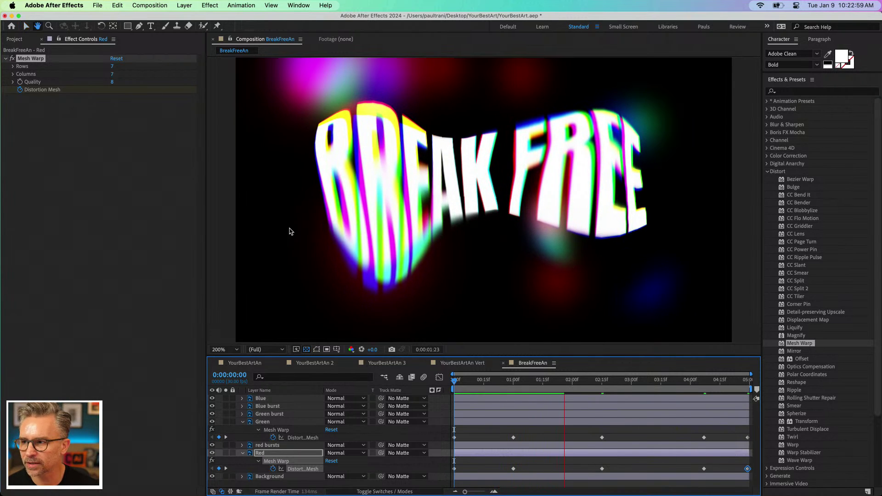
pyautogui.press('Home')
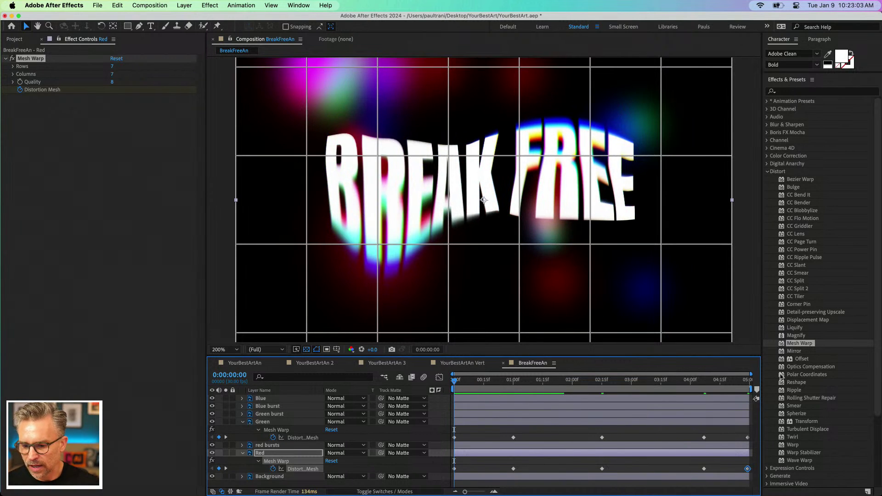
pyautogui.click(782, 391)
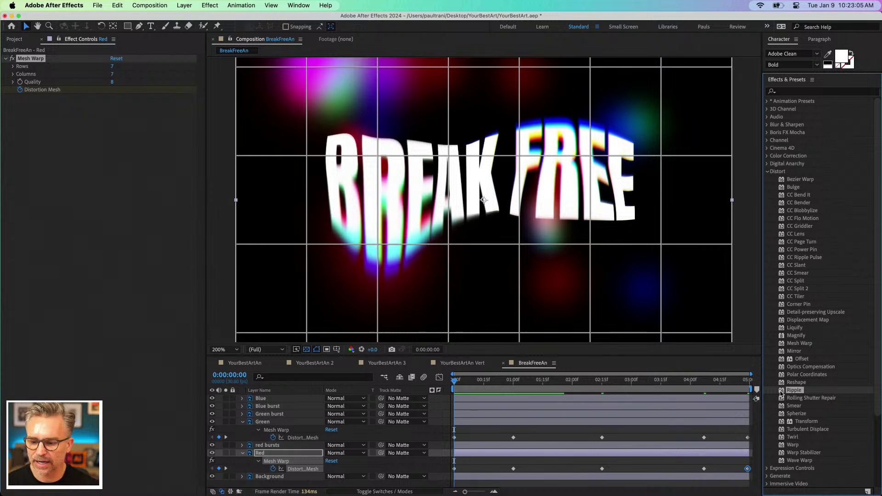
pyautogui.click(788, 414)
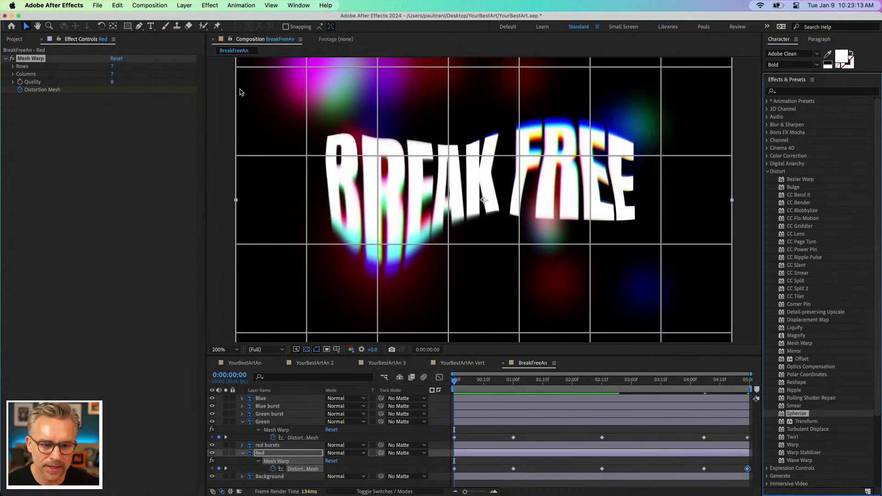
pyautogui.click(116, 118)
# Step: Show the project's items and collapse the Green and Red layers' properties in the timeline
pyautogui.click(12, 41)
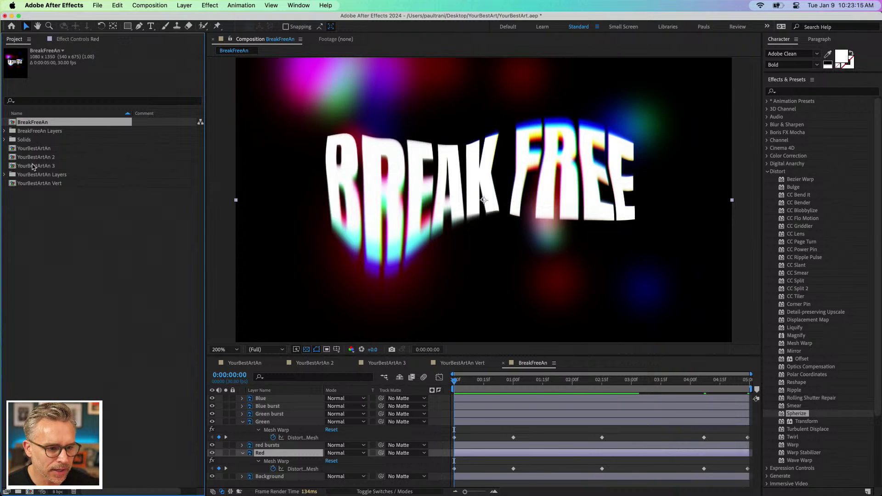
pyautogui.click(242, 422)
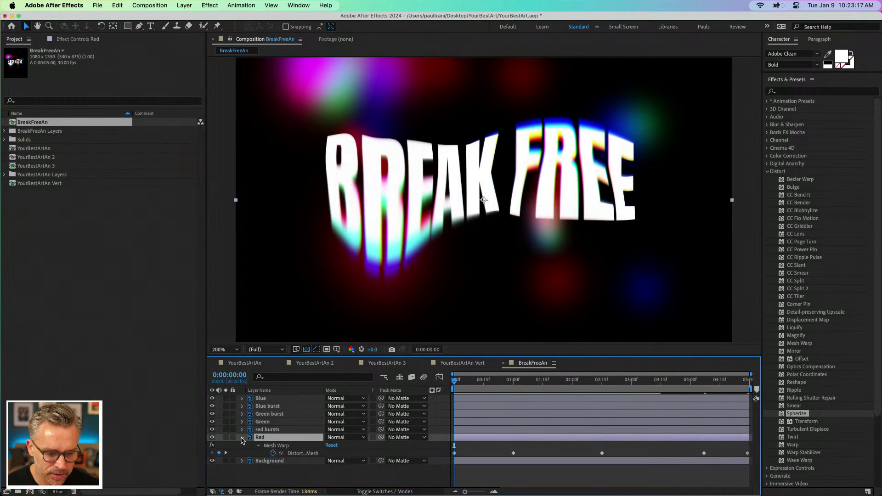
pyautogui.click(243, 437)
pyautogui.click(109, 246)
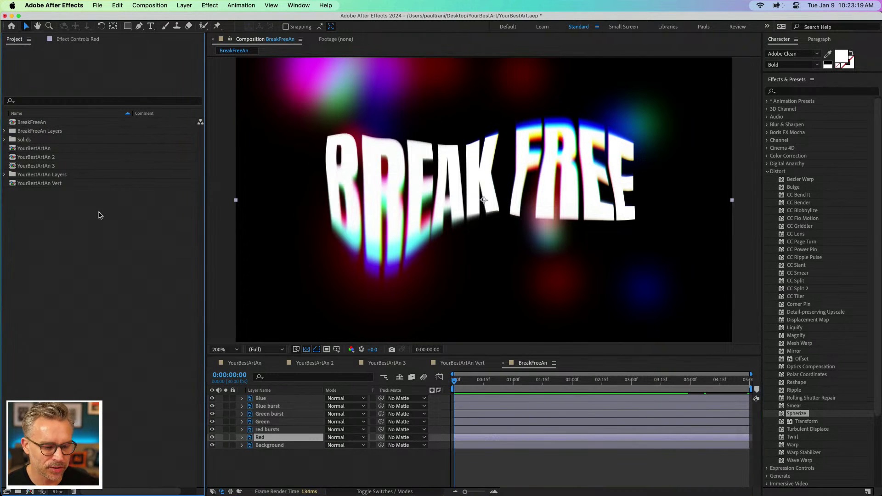
# Step: Create a new composition from the BreakFreeAn composition
pyautogui.click(14, 125)
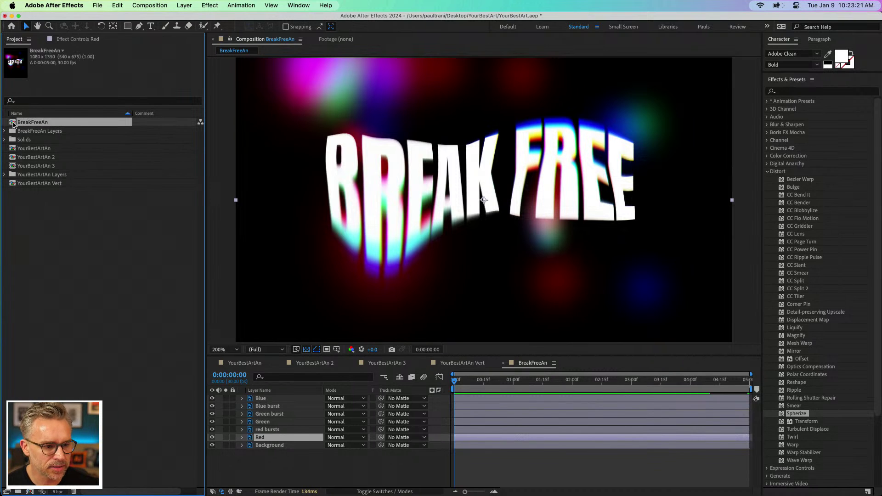
pyautogui.rightClick(14, 124)
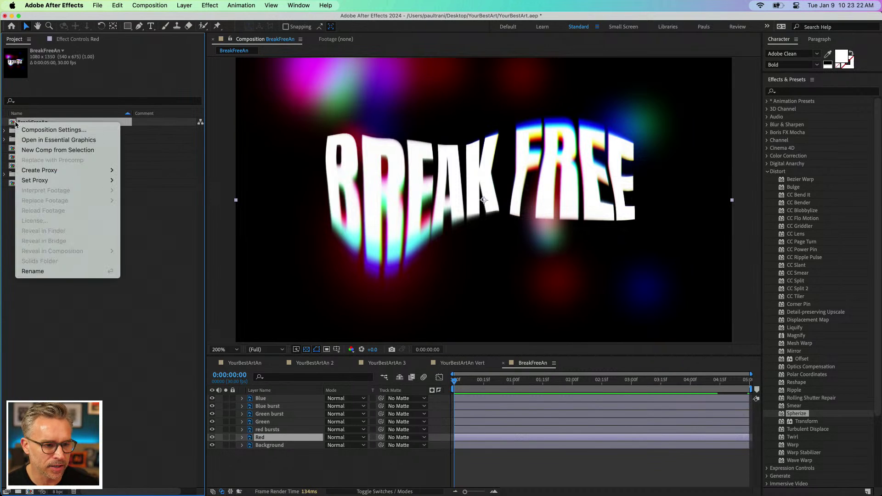
pyautogui.click(36, 153)
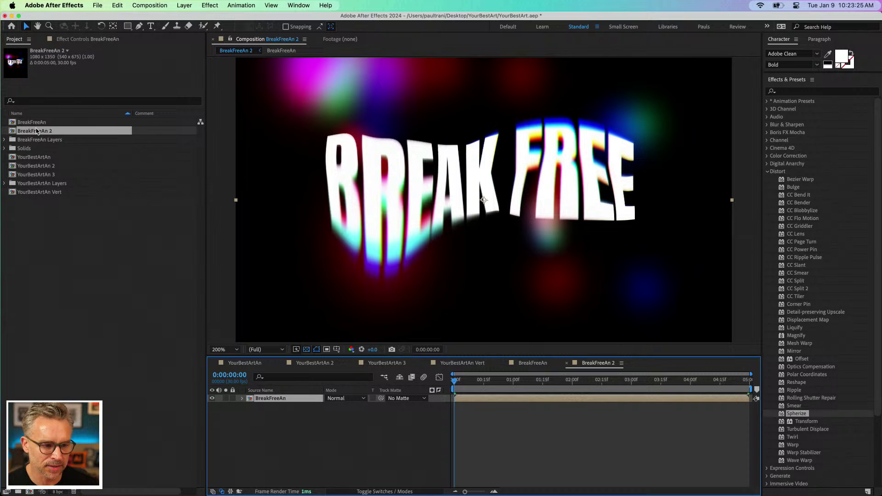
# Step: Rename the new composition BreakFreeFinal
pyautogui.click(37, 131)
pyautogui.press('Return')
pyautogui.click(54, 132)
pyautogui.press('BackSpace')
pyautogui.press('BackSpace')
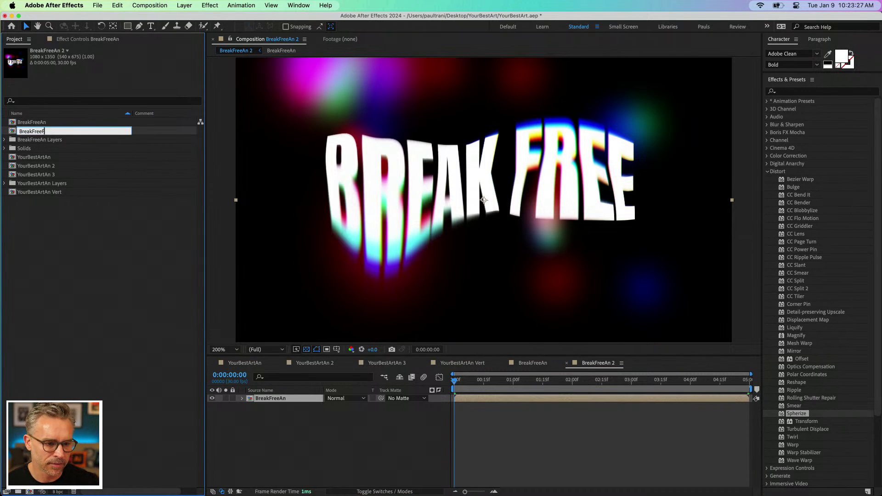
pyautogui.write('Final')
pyautogui.press('Return')
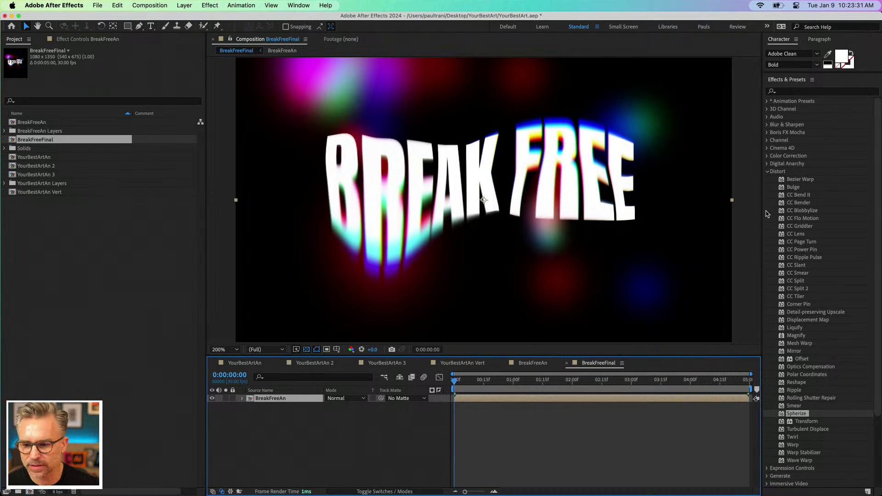
# Step: Apply the Bad TV 1 - warp preset from the Image - Special Effects presets to the nested BreakFreeAn layer
pyautogui.click(768, 102)
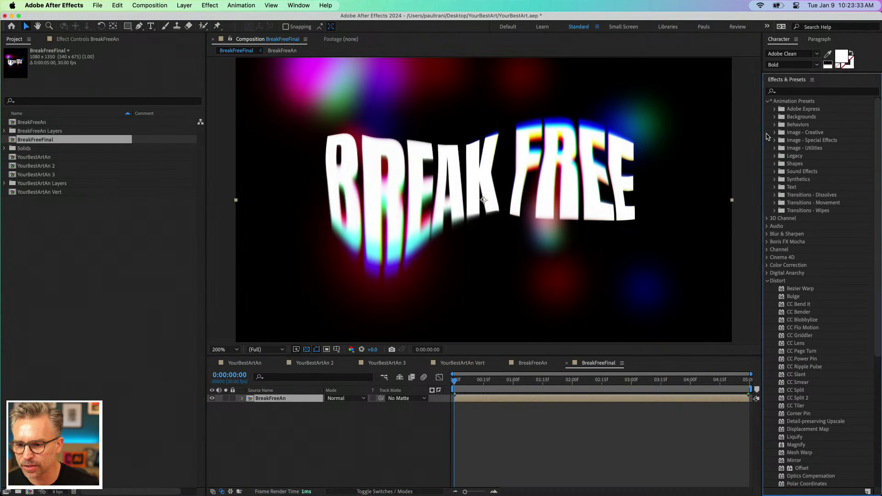
pyautogui.click(776, 141)
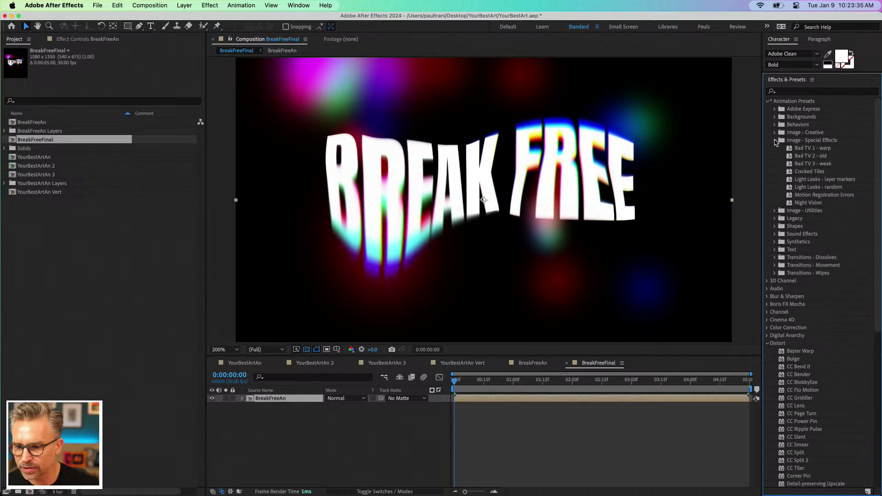
pyautogui.click(792, 164)
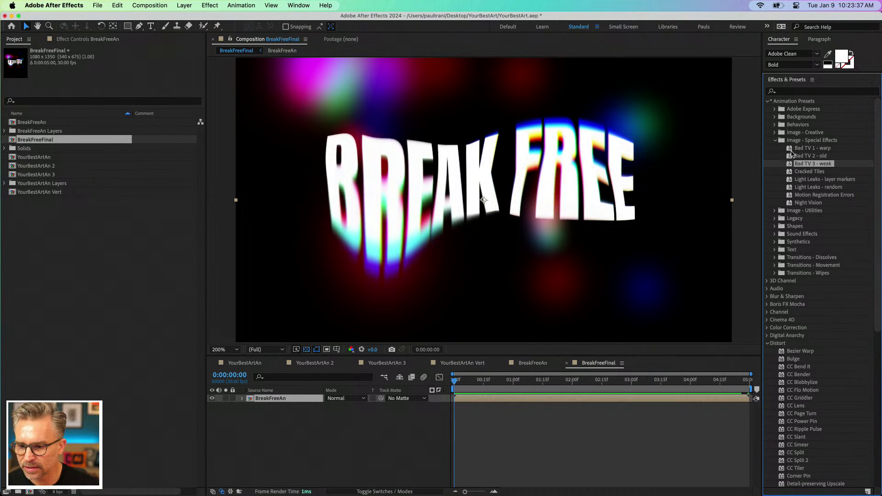
pyautogui.click(791, 149)
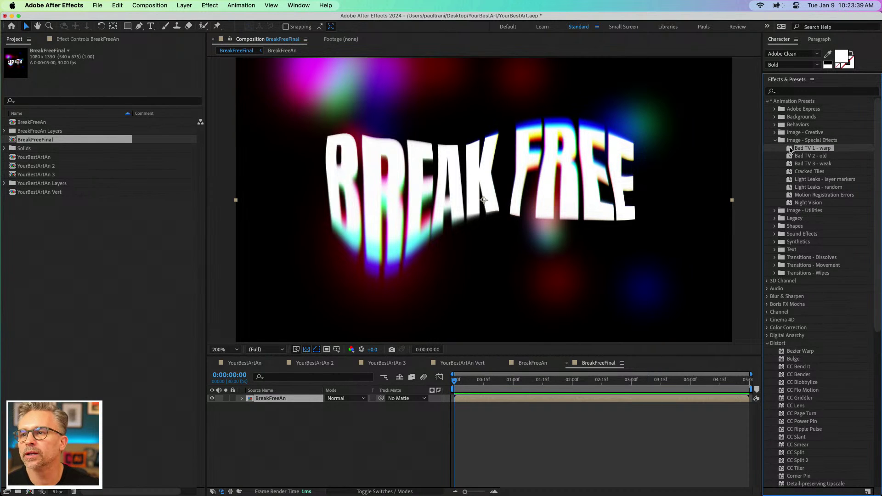
pyautogui.moveTo(790, 150); pyautogui.dragTo(474, 231)
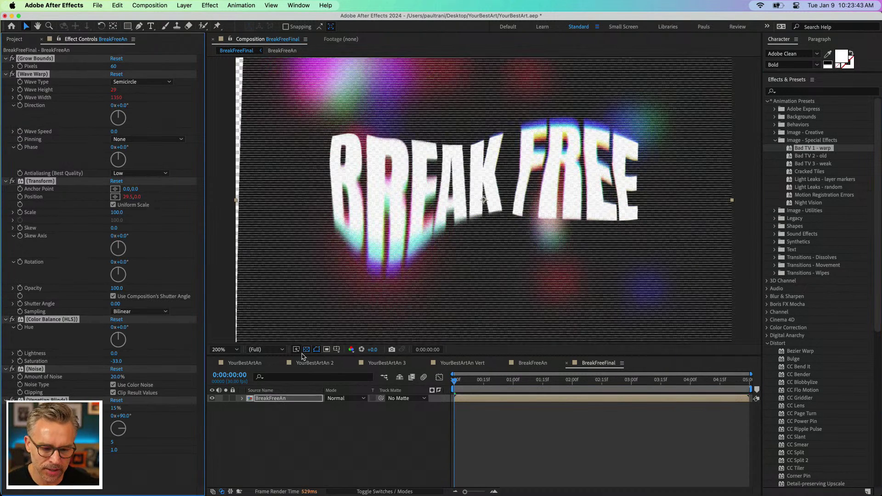
# Step: Turn off the transparency grid, deselect the BreakFreeAn layer and preview the BreakFreeFinal composition
pyautogui.click(306, 350)
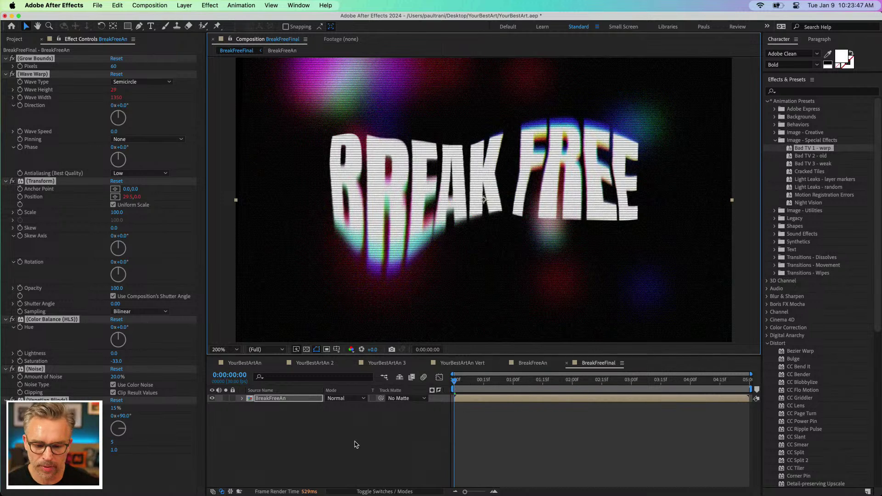
pyautogui.click(355, 445)
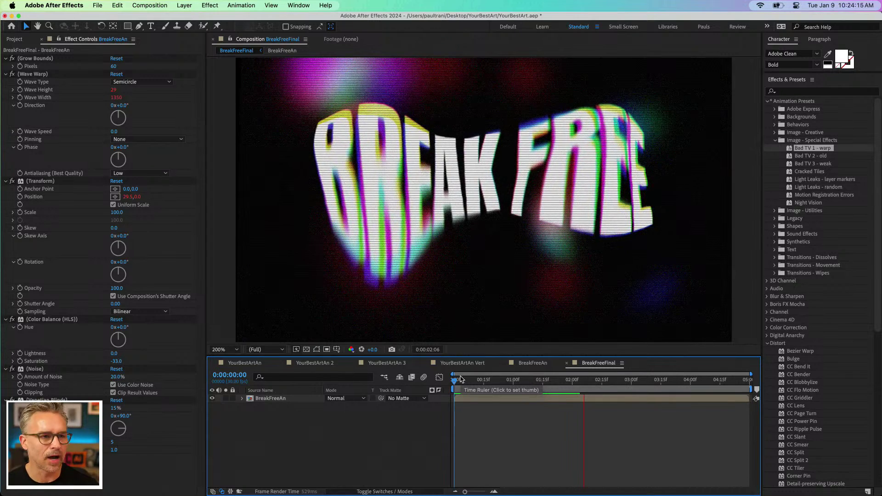
# Step: Stop the preview, open the YourBestArtAn Vert composition and collapse the properties of its YourBestArtAn 3 layer
pyautogui.press('space')
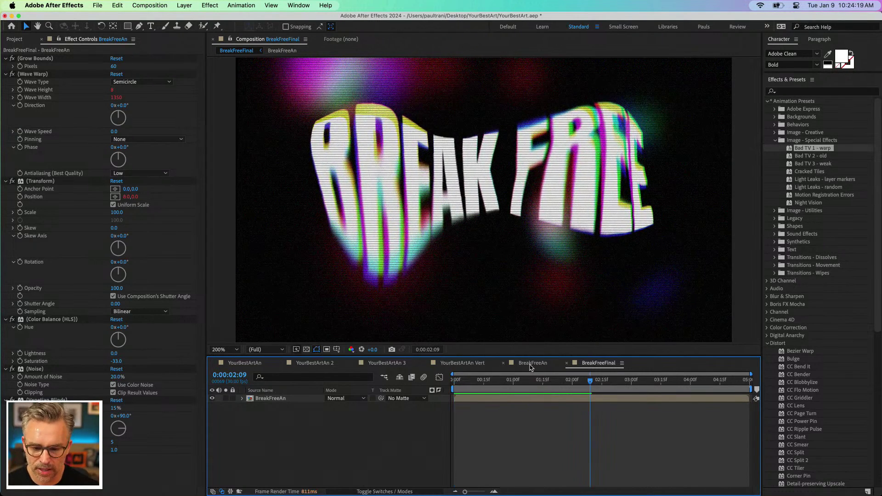
pyautogui.click(455, 365)
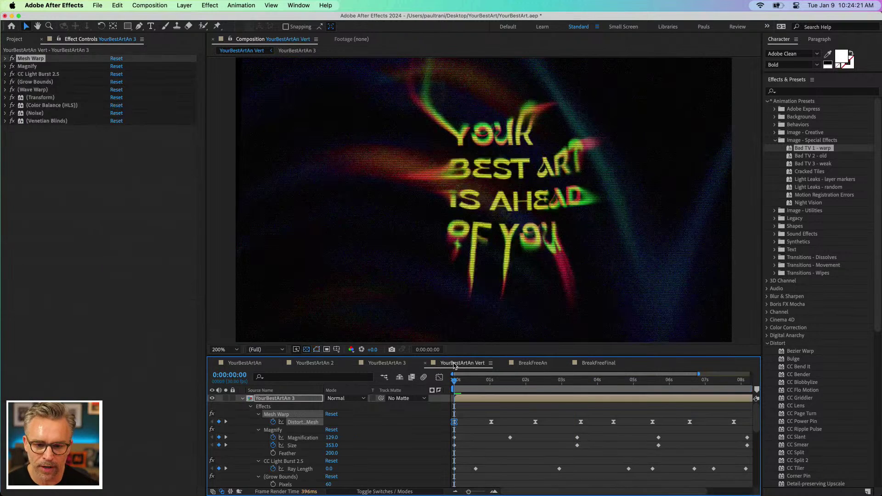
pyautogui.scroll(-10, 235, 421)
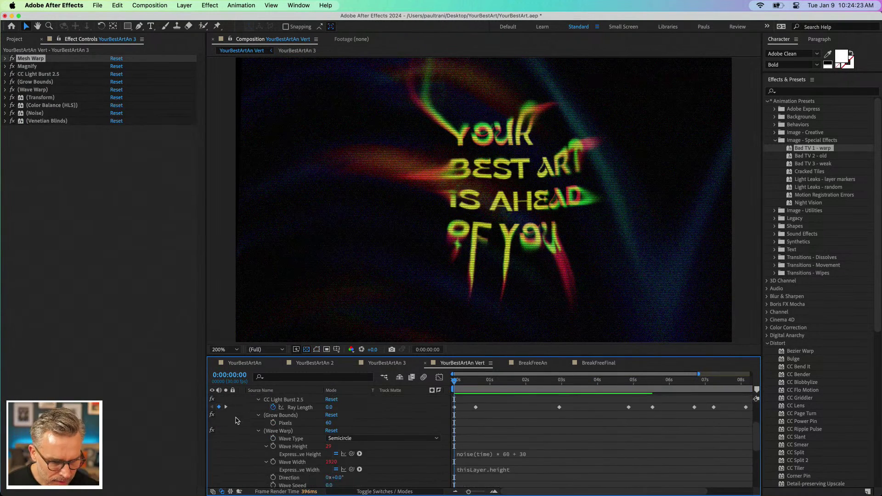
pyautogui.scroll(10, 238, 423)
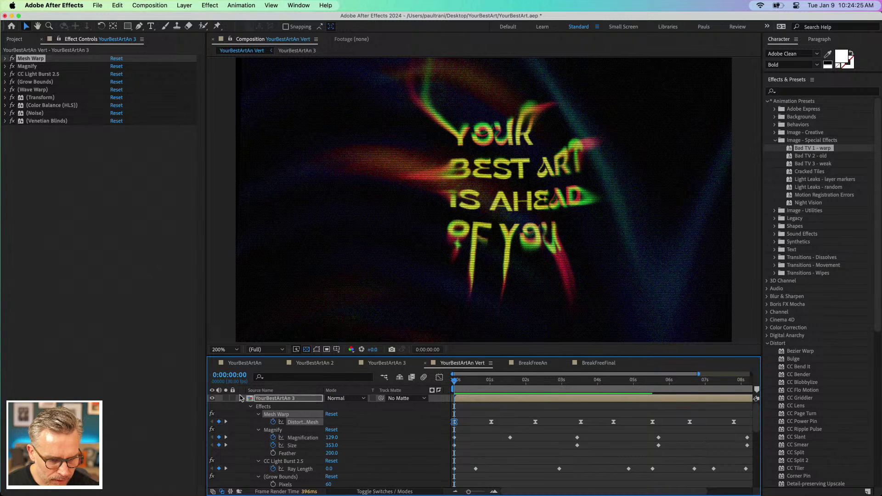
pyautogui.click(243, 398)
pyautogui.click(246, 429)
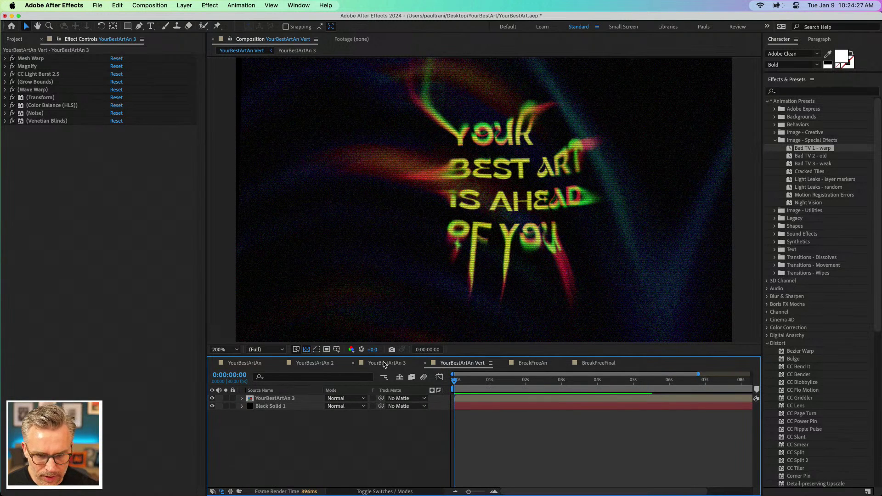
# Step: Make the blue layer in the YourBestArtAn 3 composition visible and scrub through YourBestArtAn Vert to check the artwork
pyautogui.click(385, 363)
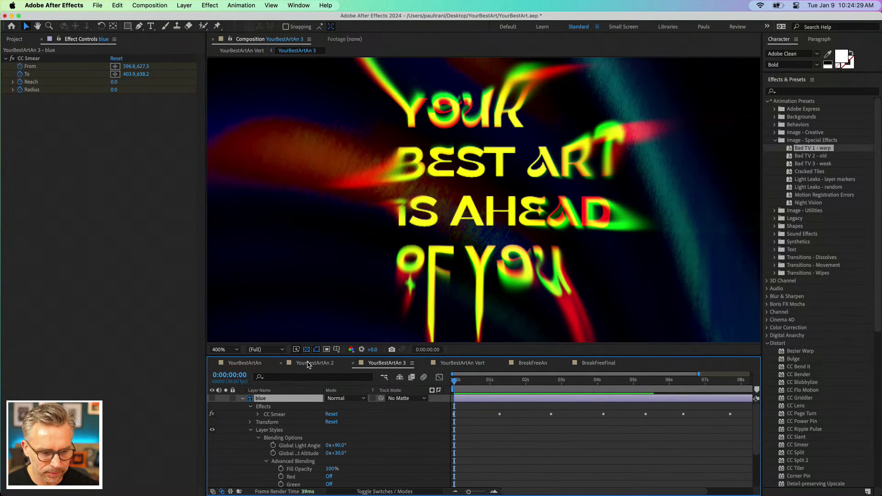
pyautogui.click(212, 399)
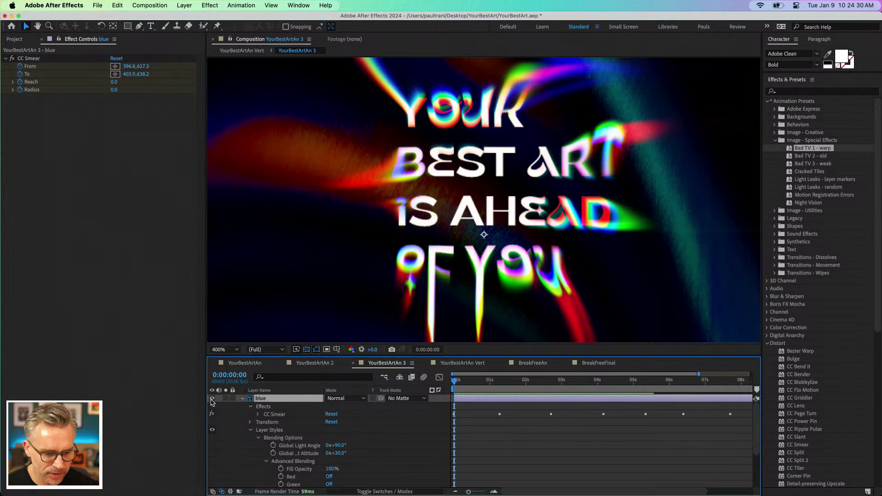
pyautogui.click(462, 364)
pyautogui.click(258, 400)
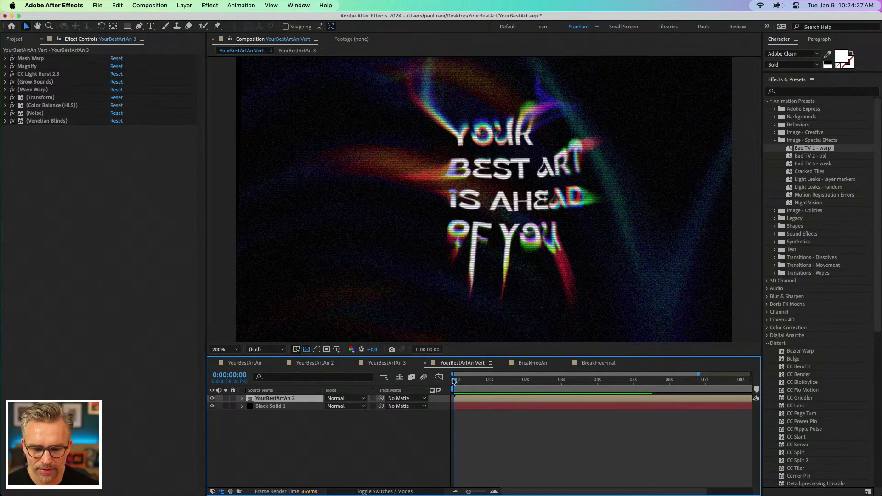
pyautogui.moveTo(456, 381); pyautogui.dragTo(509, 384)
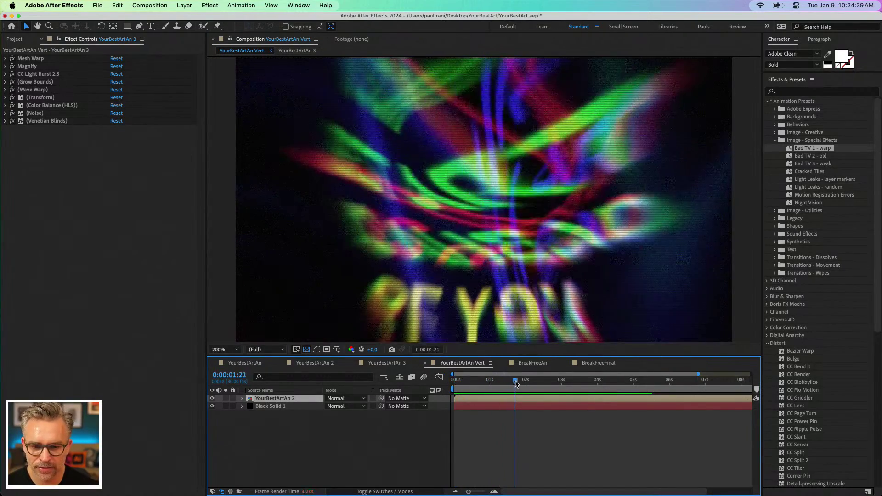
# Step: Search the effects for "CC light" and apply CC Light Burst 2.5 to the BreakFreeAn layer in the BreakFreeFinal composition
pyautogui.click(591, 363)
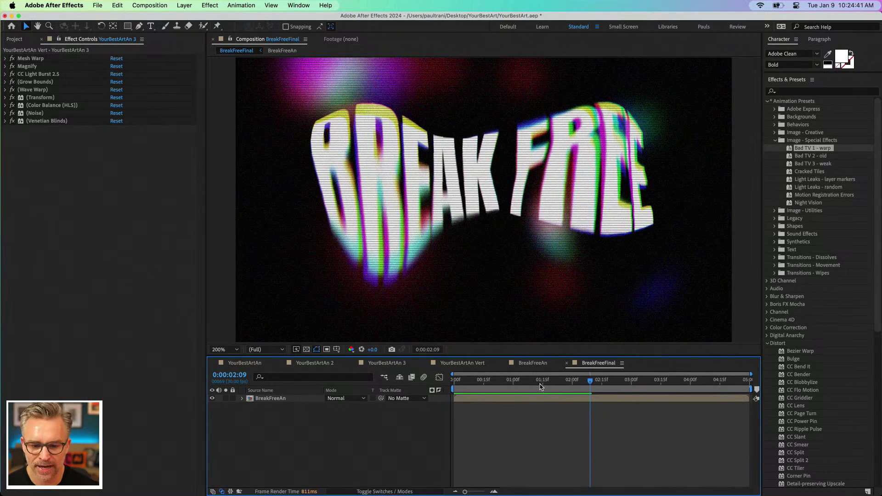
pyautogui.click(797, 92)
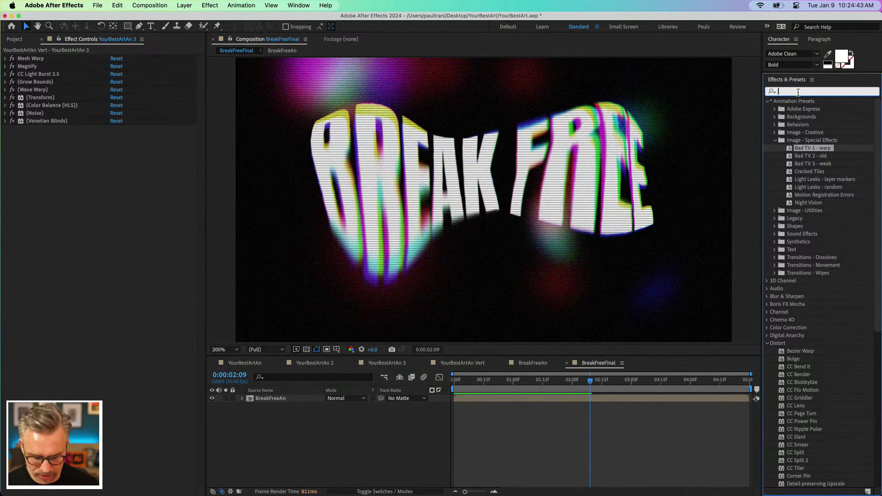
pyautogui.write('cc light')
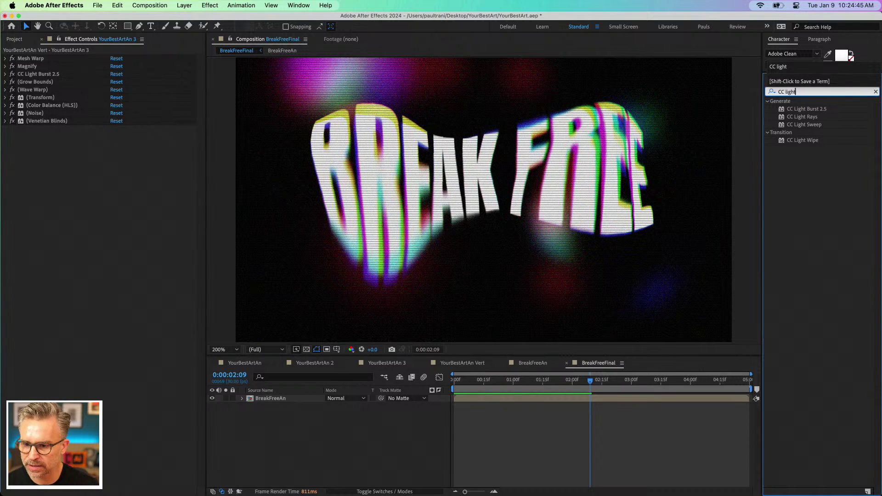
pyautogui.click(802, 109)
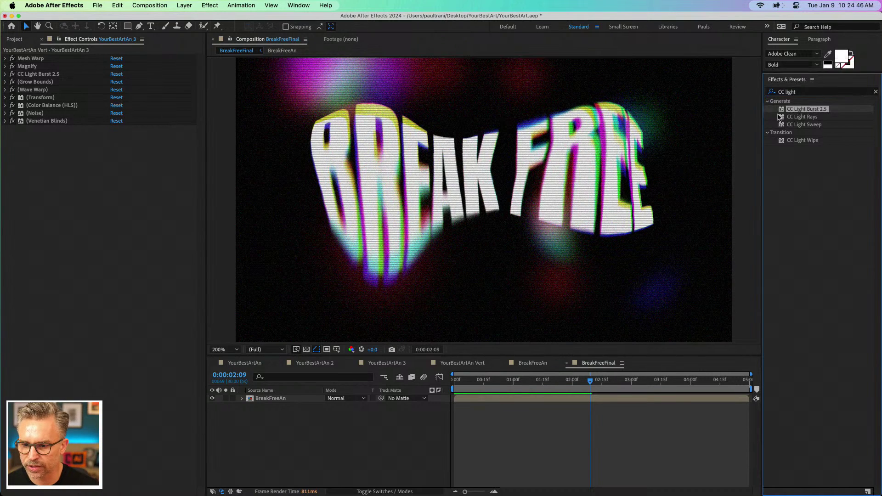
pyautogui.click(524, 364)
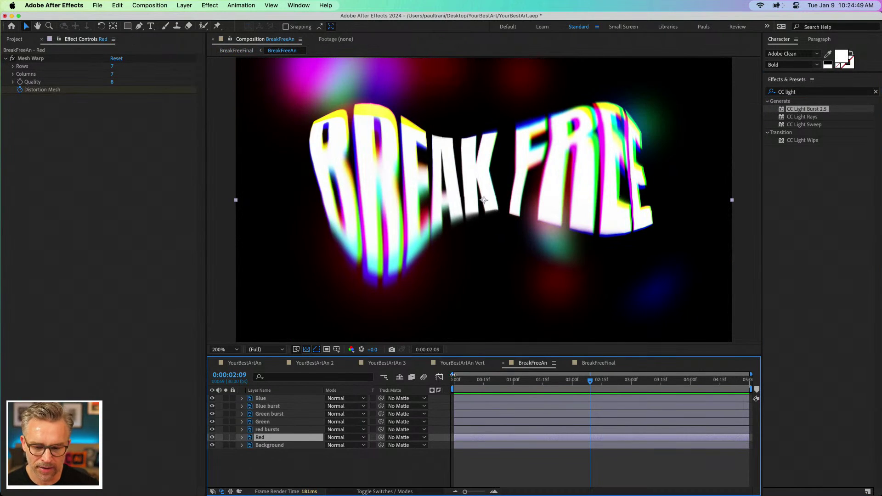
pyautogui.click(594, 364)
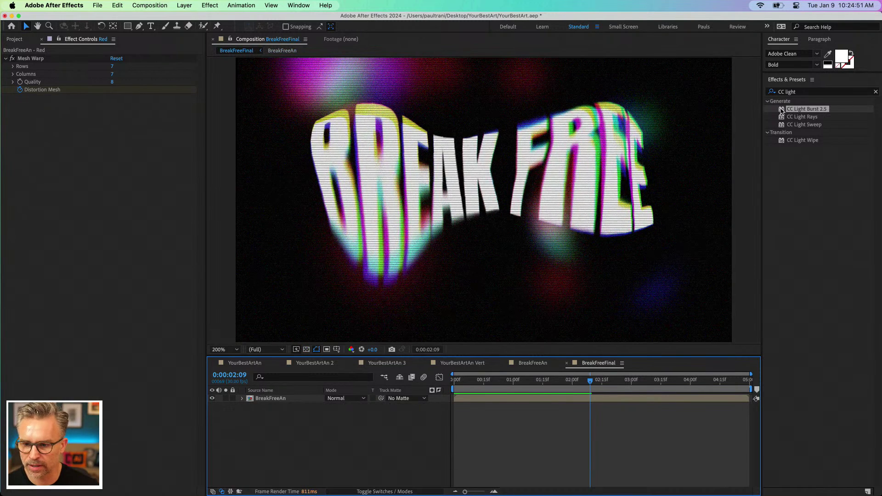
pyautogui.moveTo(781, 112); pyautogui.dragTo(250, 399)
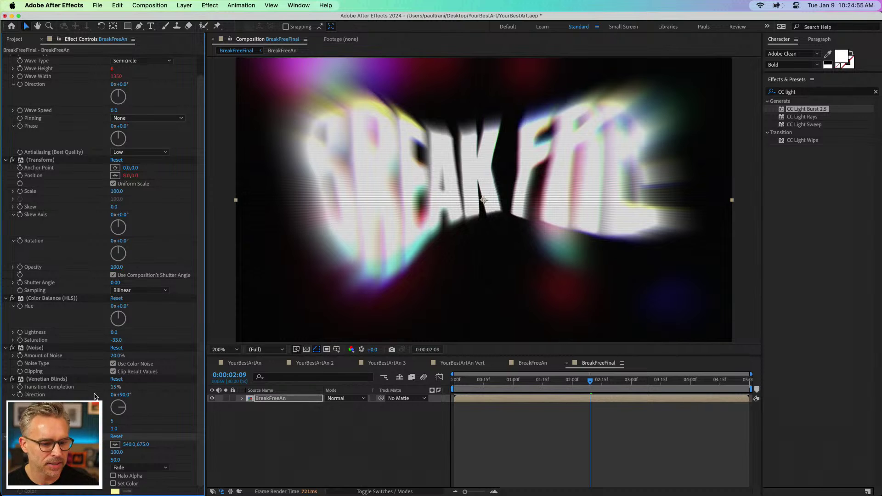
# Step: Collapse the Bad TV effects and move CC Light Burst 2.5 above Grow Bounds, to the start of the effect order
pyautogui.scroll(1, 21, 85)
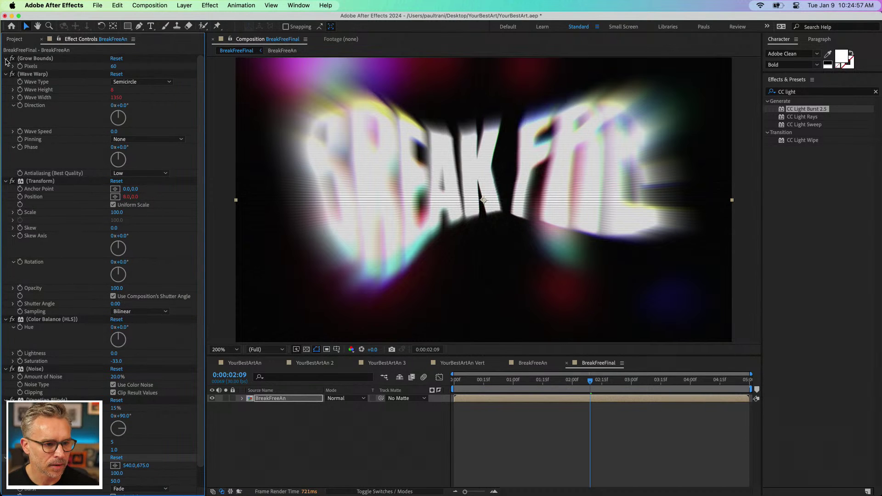
pyautogui.click(6, 72)
pyautogui.click(6, 74)
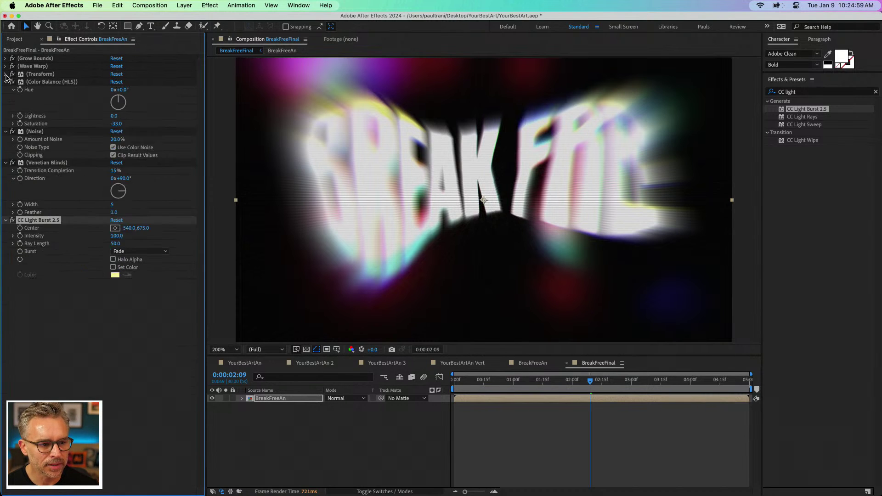
pyautogui.click(6, 81)
pyautogui.click(6, 89)
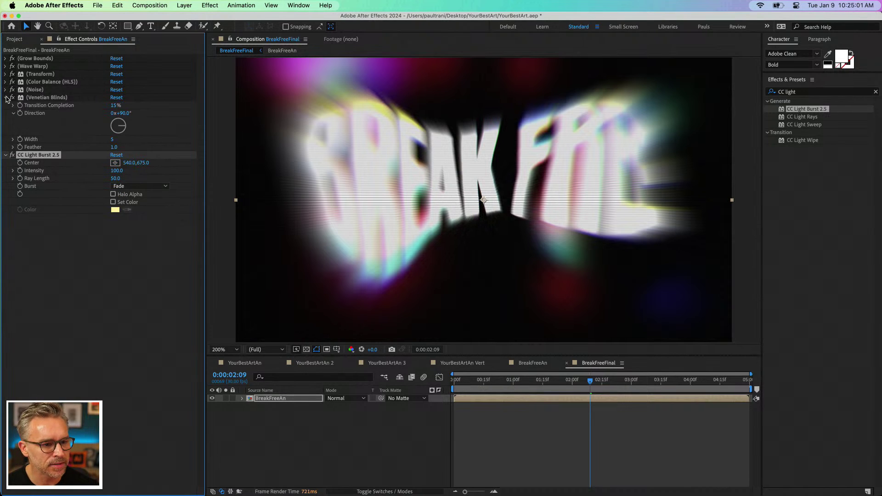
pyautogui.click(6, 98)
pyautogui.moveTo(31, 107); pyautogui.dragTo(27, 58)
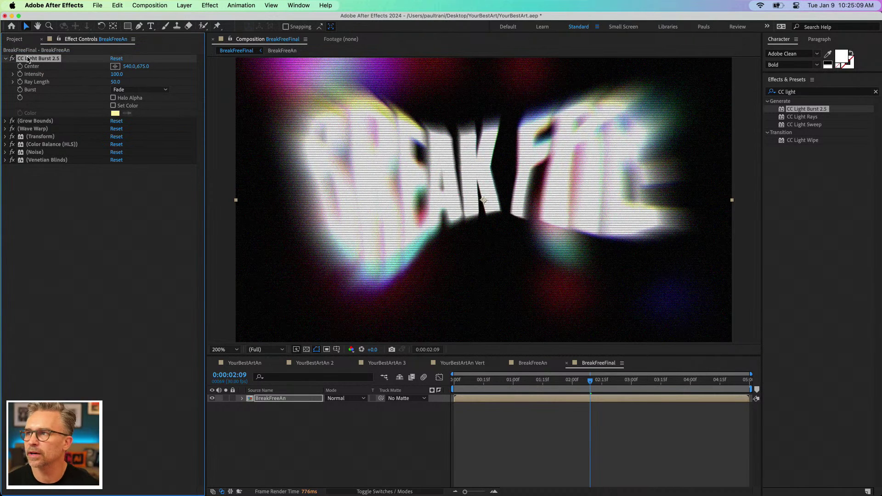
# Step: Scrub the BreakFreeFinal composition to 0:00:01:15 to check the light burst on the moving text
pyautogui.click(478, 384)
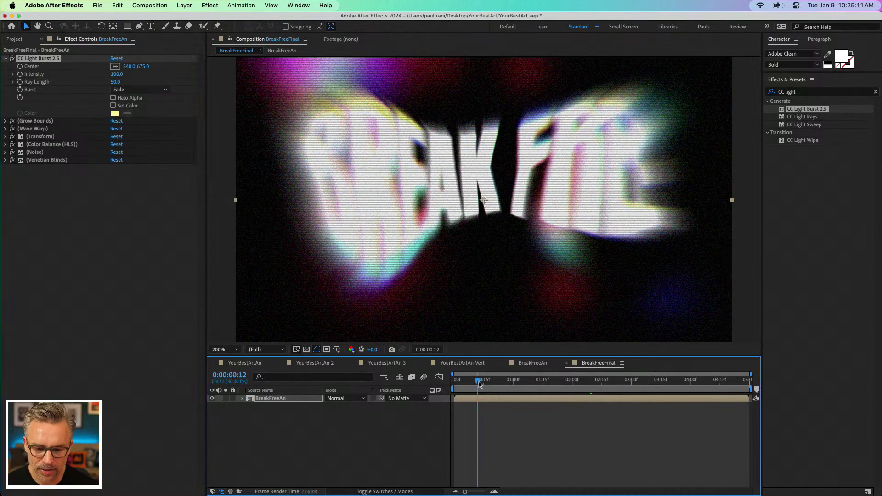
pyautogui.moveTo(478, 387); pyautogui.dragTo(543, 390)
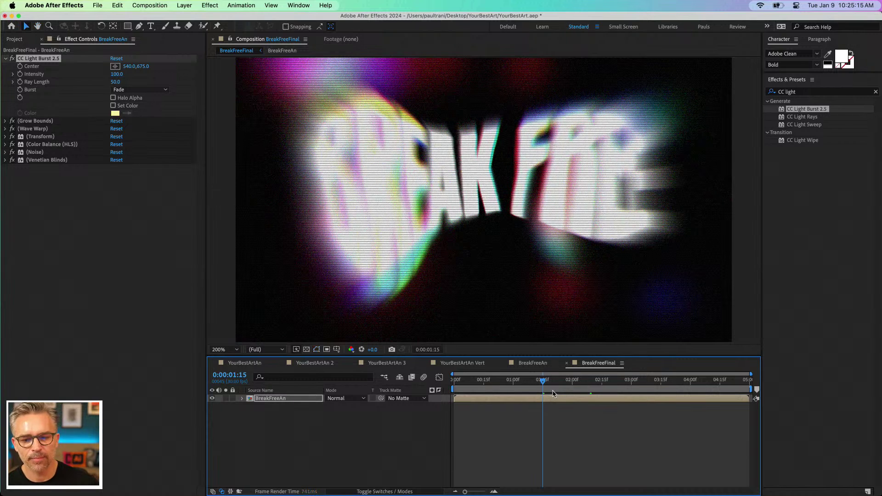
pyautogui.click(553, 395)
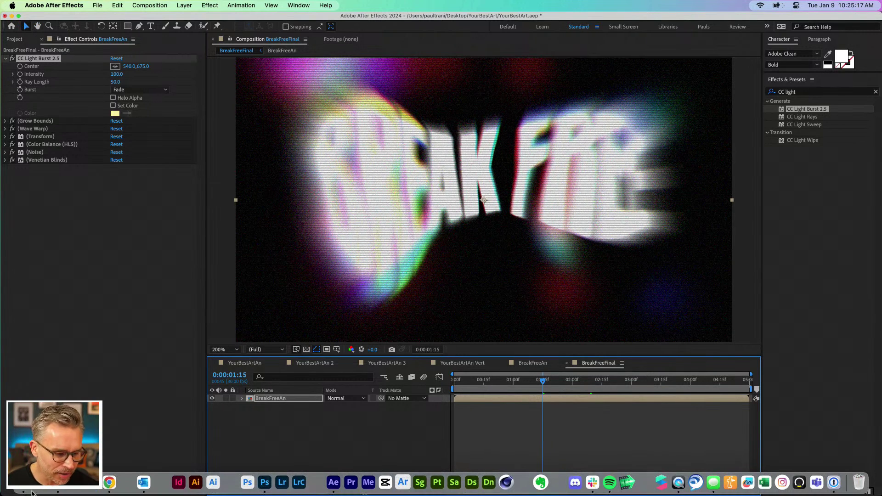
# Step: Open YourBestArtAn.mp4 from iCloud Drive, watch it full screen as a reference, close it and return to After Effects
pyautogui.click(24, 483)
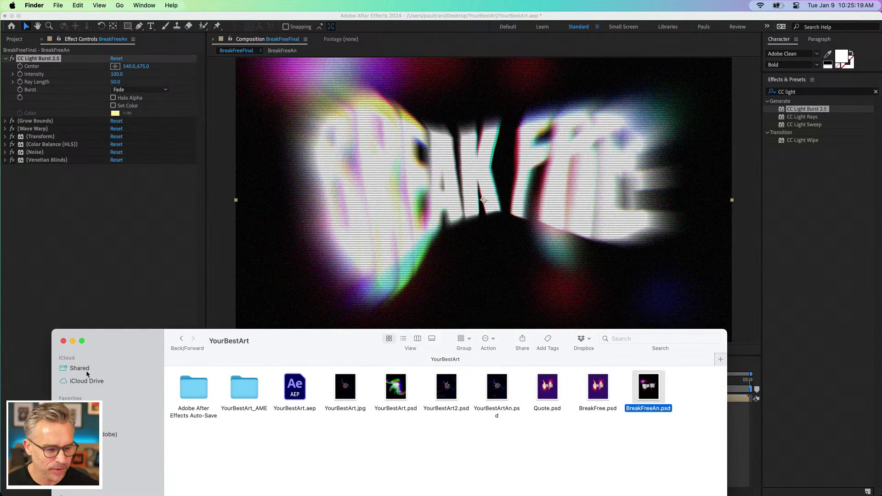
pyautogui.click(77, 385)
pyautogui.moveTo(143, 346); pyautogui.dragTo(162, 279)
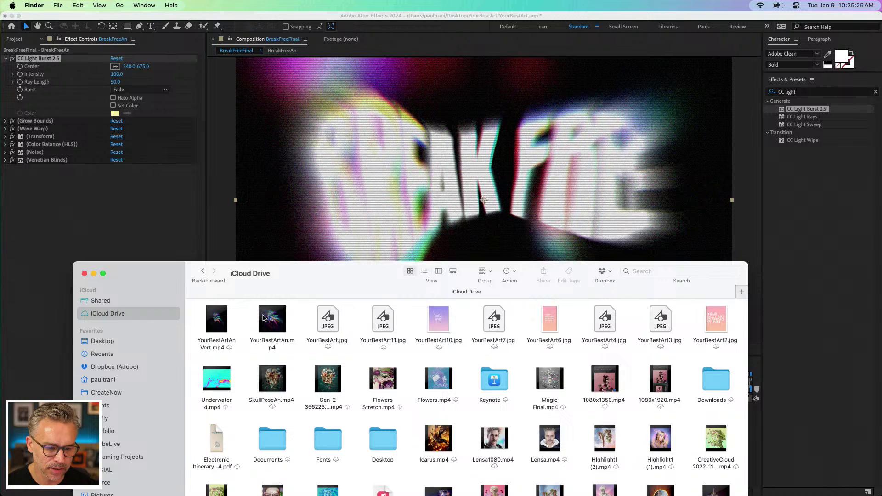
pyautogui.doubleClick(264, 318)
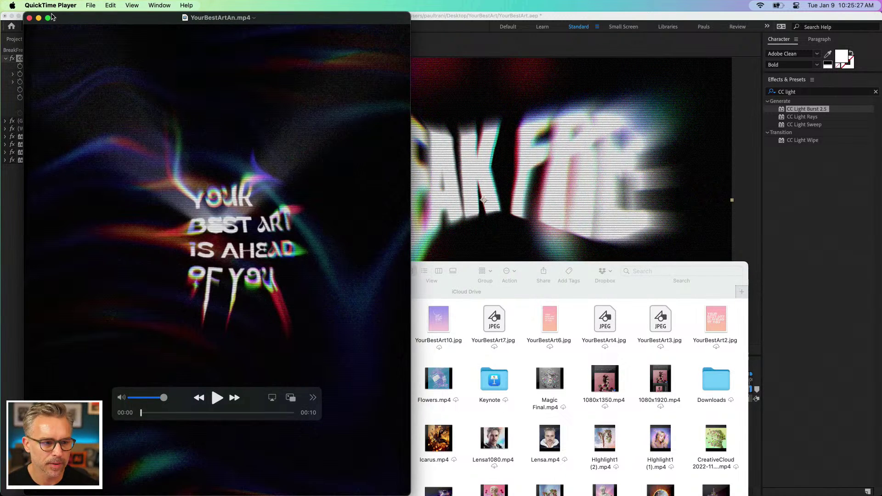
pyautogui.click(49, 17)
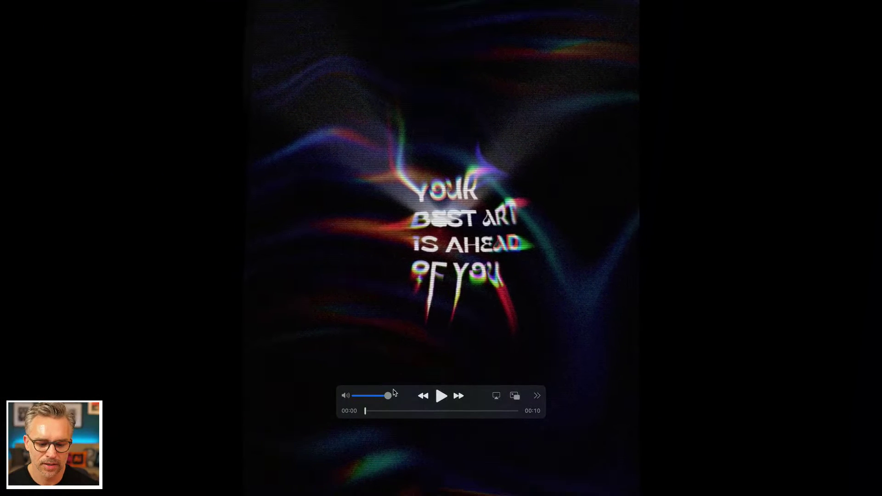
pyautogui.moveTo(394, 392); pyautogui.dragTo(62, 464)
pyautogui.scroll(8, 441, 249)
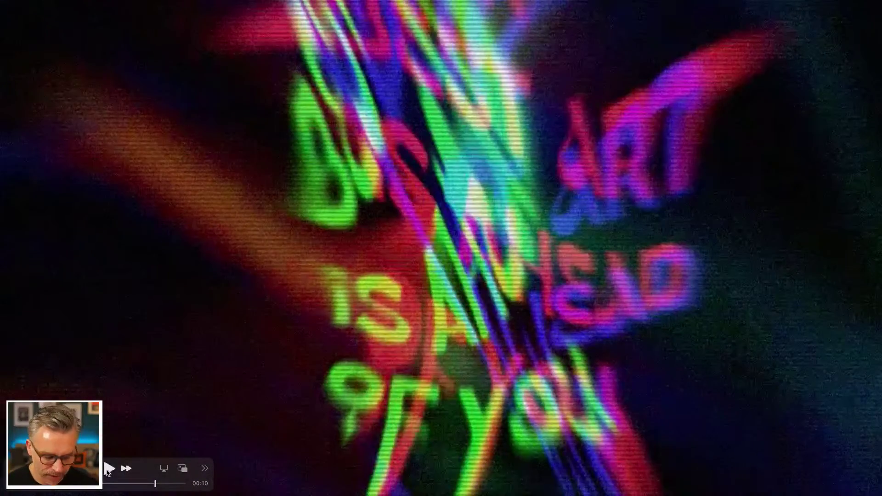
pyautogui.press('Escape')
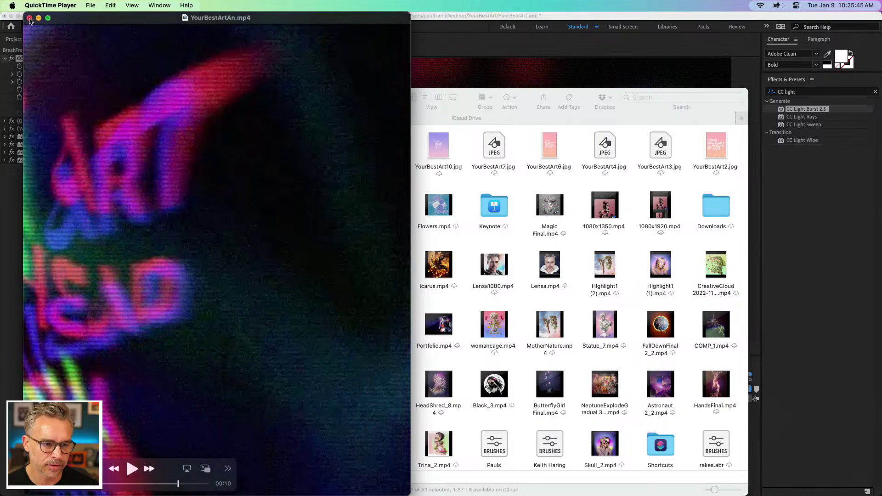
pyautogui.click(30, 18)
pyautogui.click(805, 349)
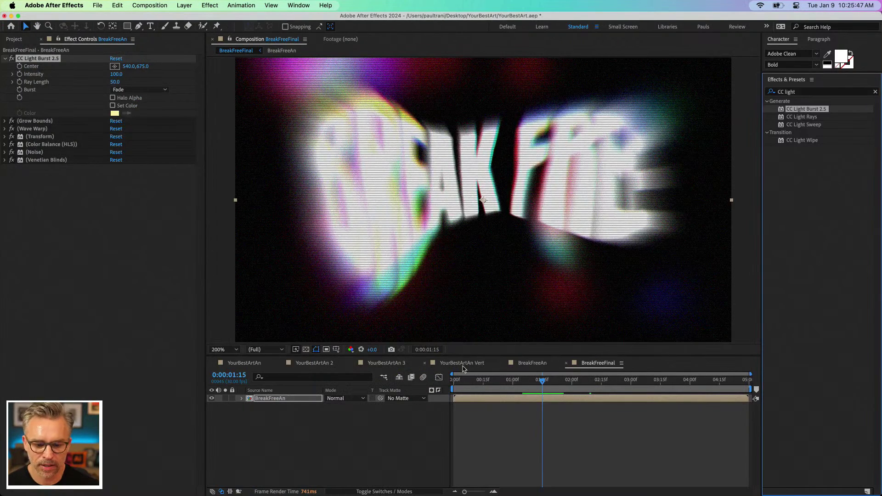
# Step: Preview BreakFreeFinal from its first frame, and set the CC Light Burst 2.5 Intensity to 10 and Ray Length to 45
pyautogui.click(469, 381)
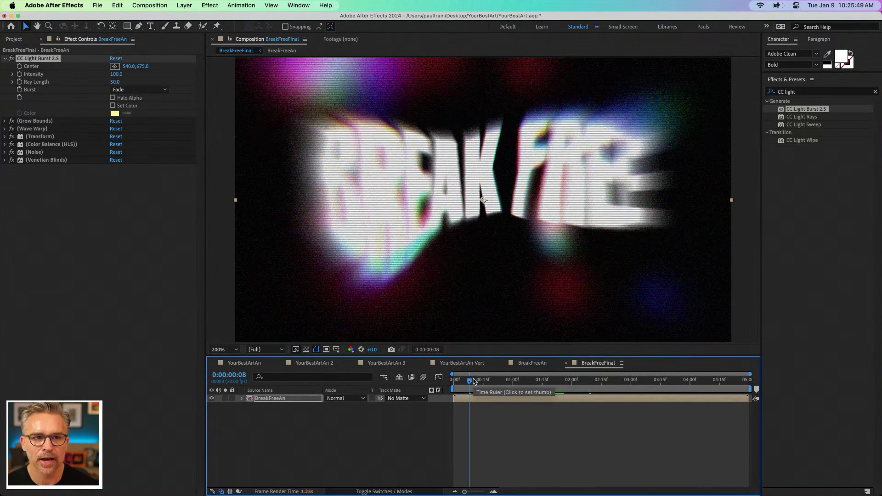
pyautogui.press('Home')
pyautogui.press('space')
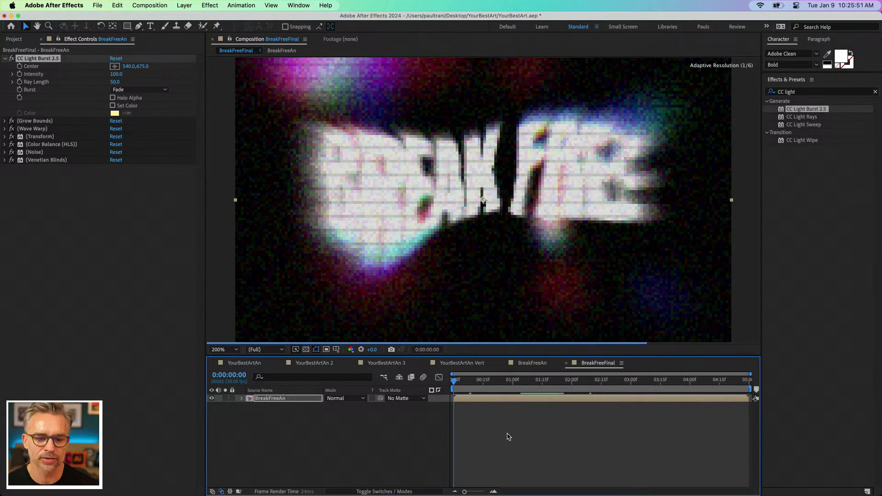
pyautogui.press('space')
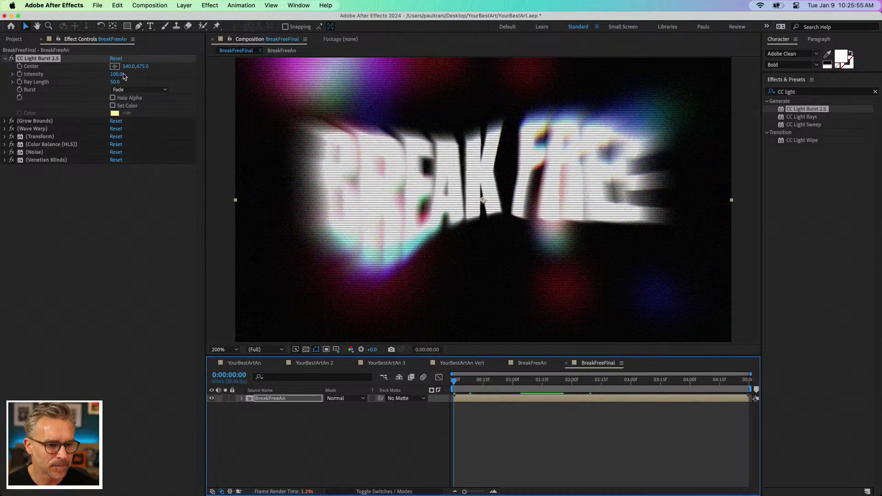
pyautogui.moveTo(114, 75)
pyautogui.mouseDown()
pyautogui.moveTo(103, 73)
pyautogui.moveTo(111, 82)
pyautogui.mouseUp()
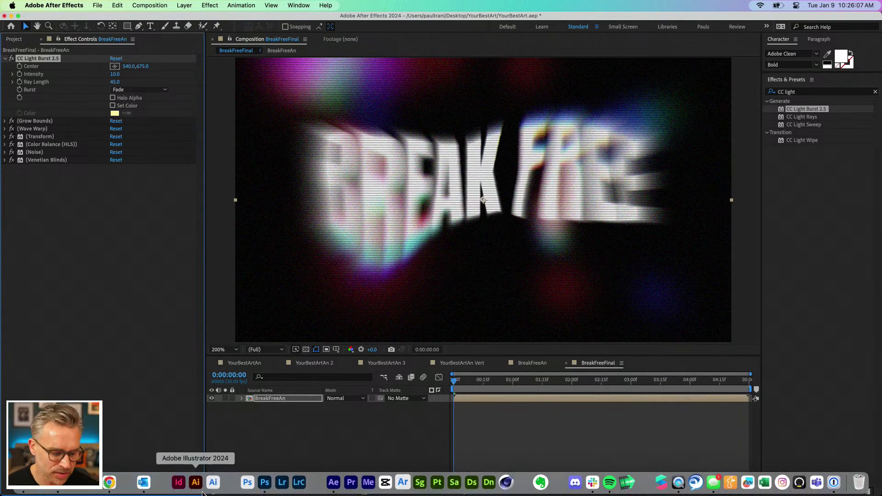
# Step: Switch to Photoshop with the BreakFreeAn.psd document
pyautogui.click(264, 483)
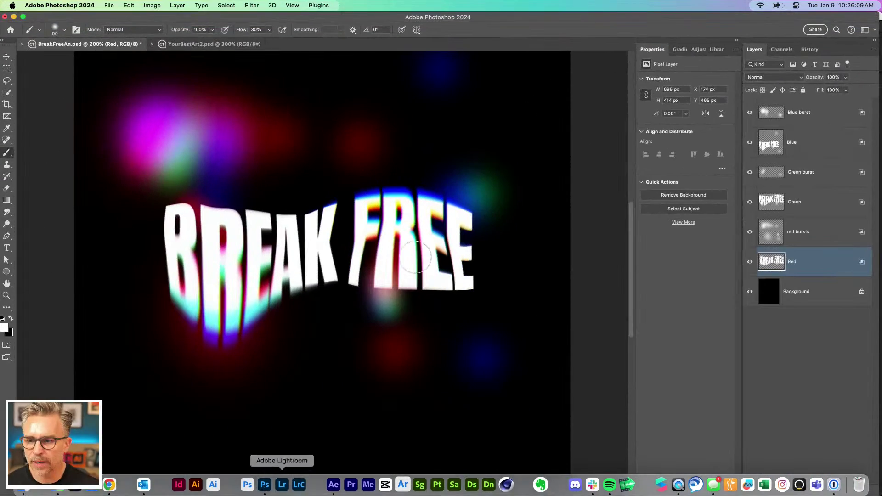